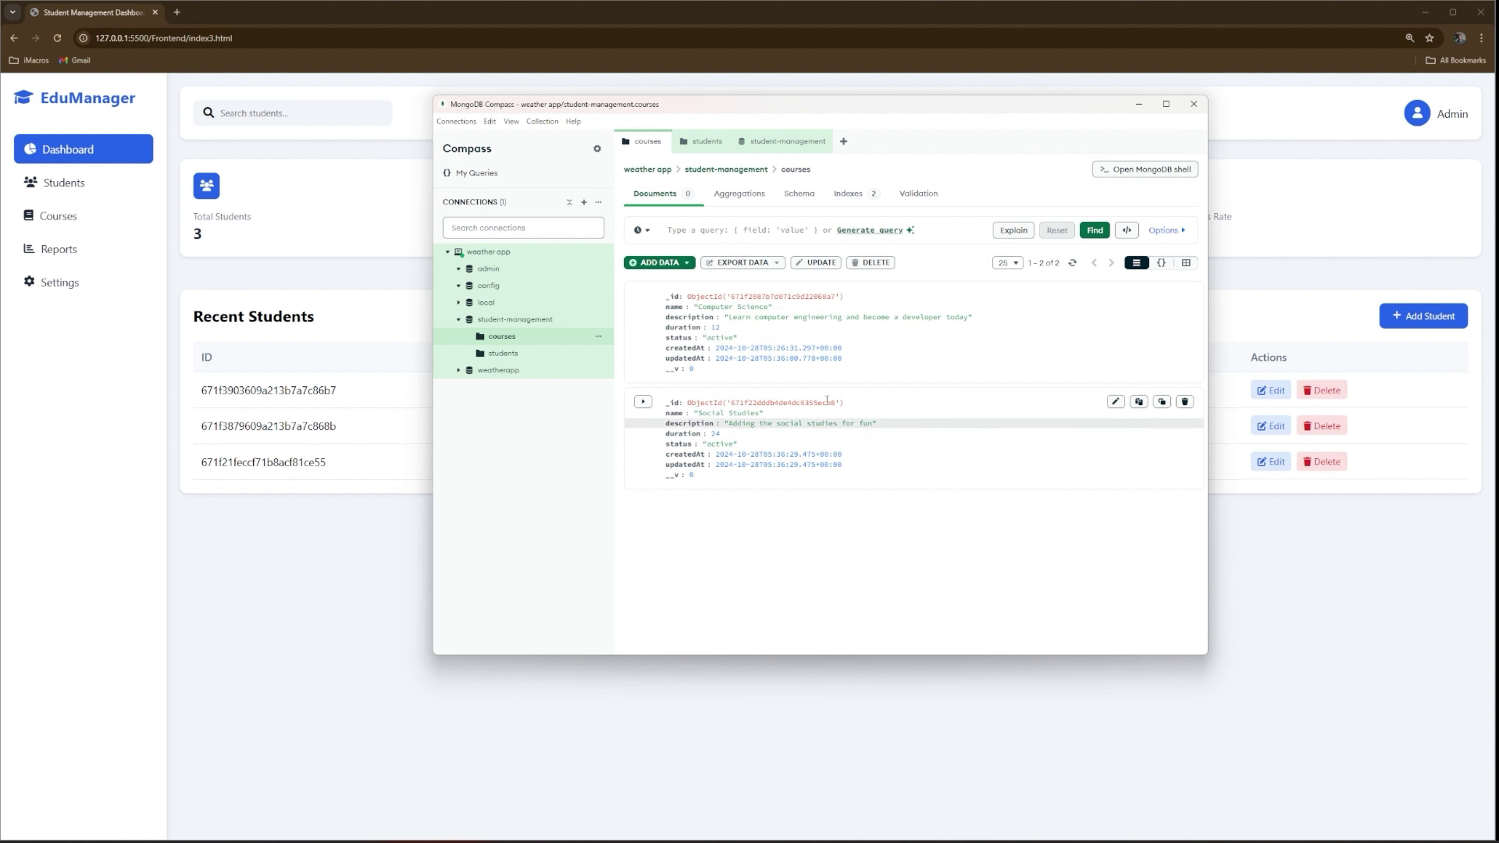
Step: Refresh the documents of the courses collection and inspect the student records in the students collection of the student-management database
click(1073, 263)
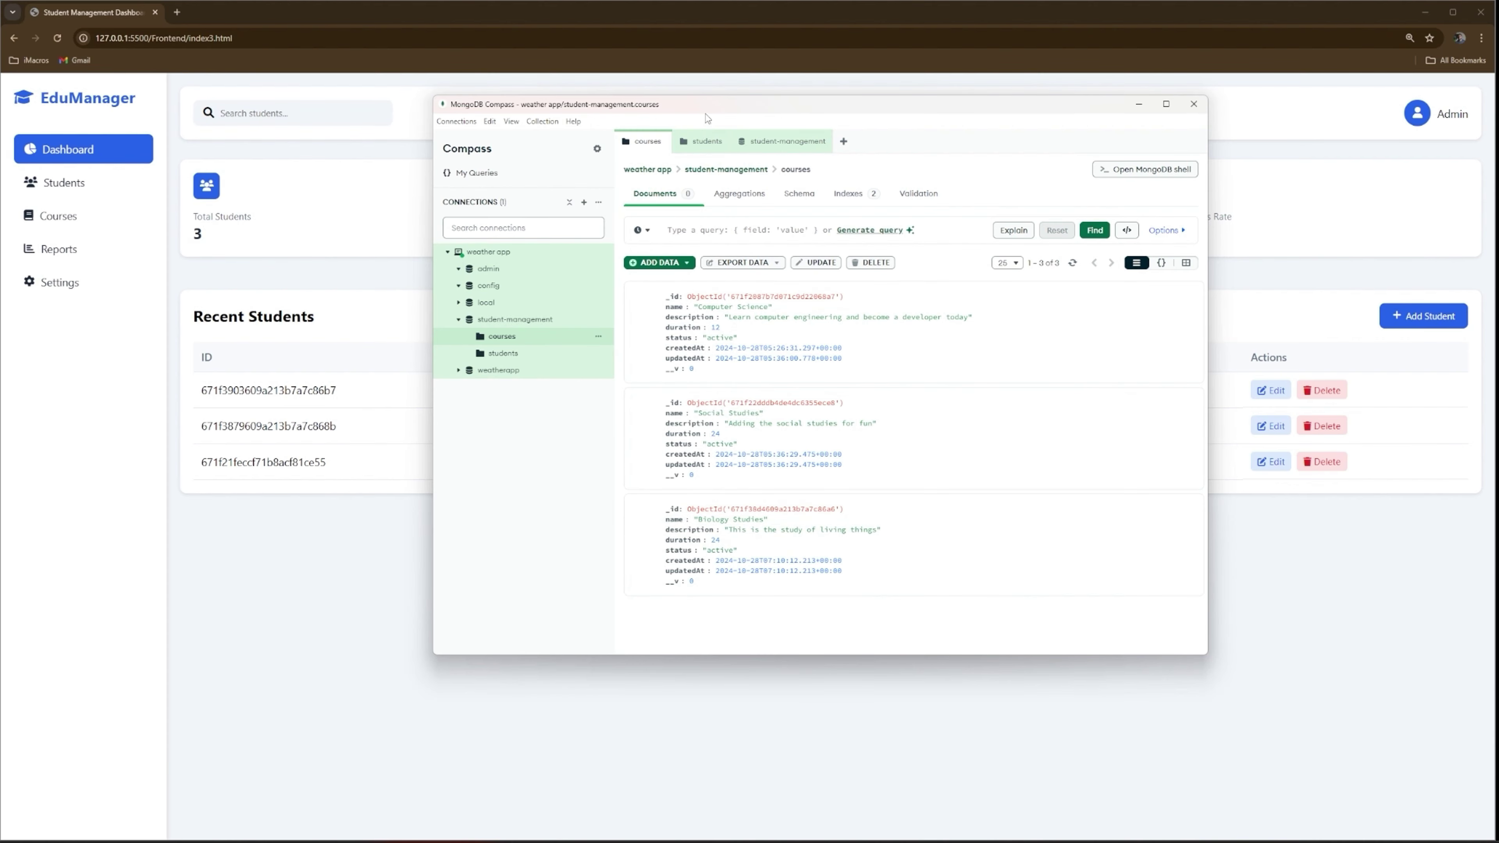
drag(718, 110, 649, 128)
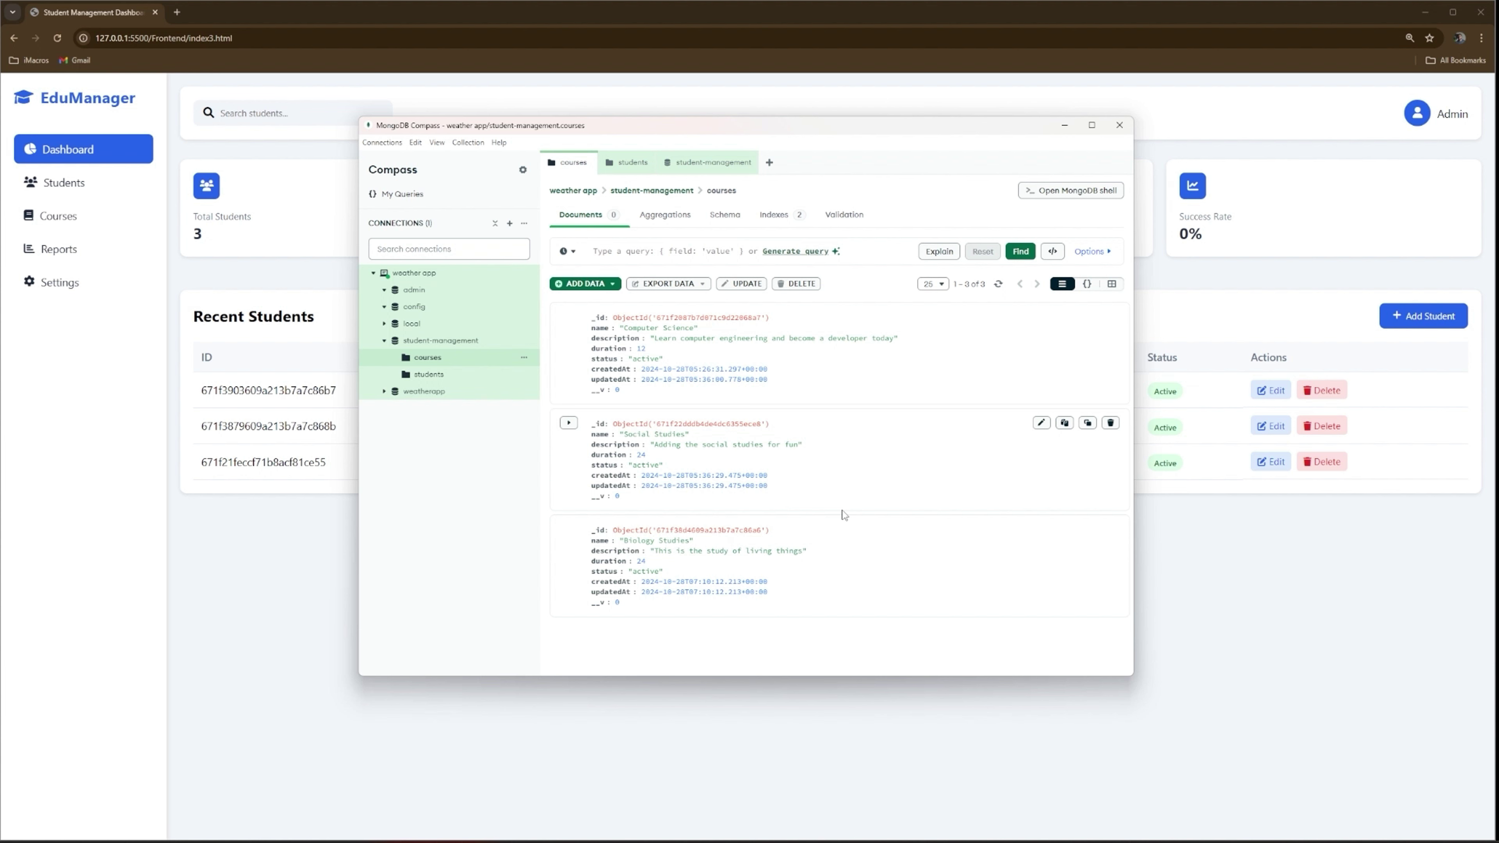
click(429, 374)
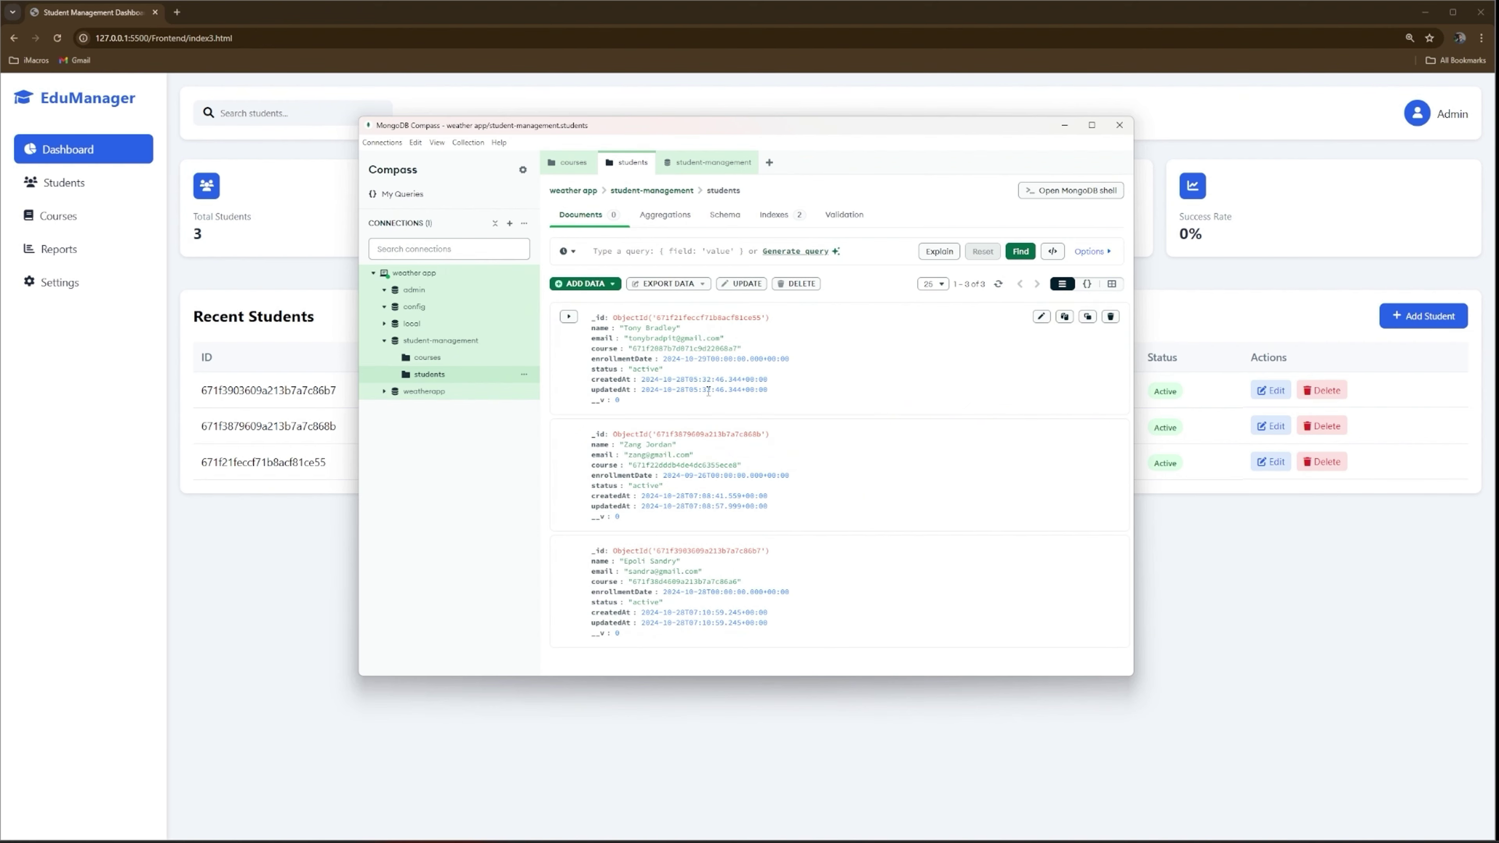
drag(780, 135, 1214, 195)
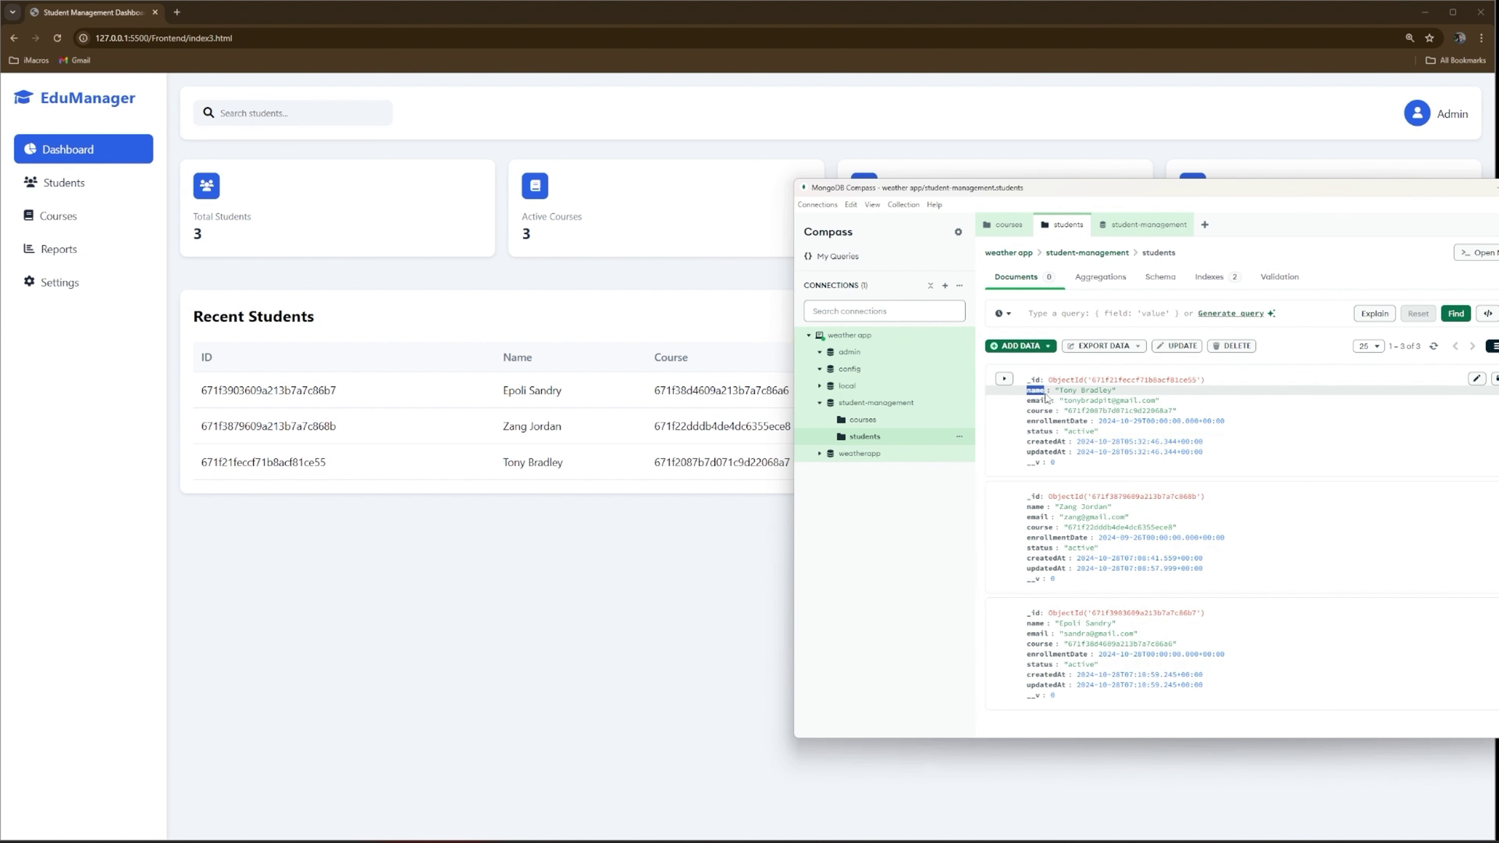
drag(1027, 389, 1057, 453)
click(1057, 442)
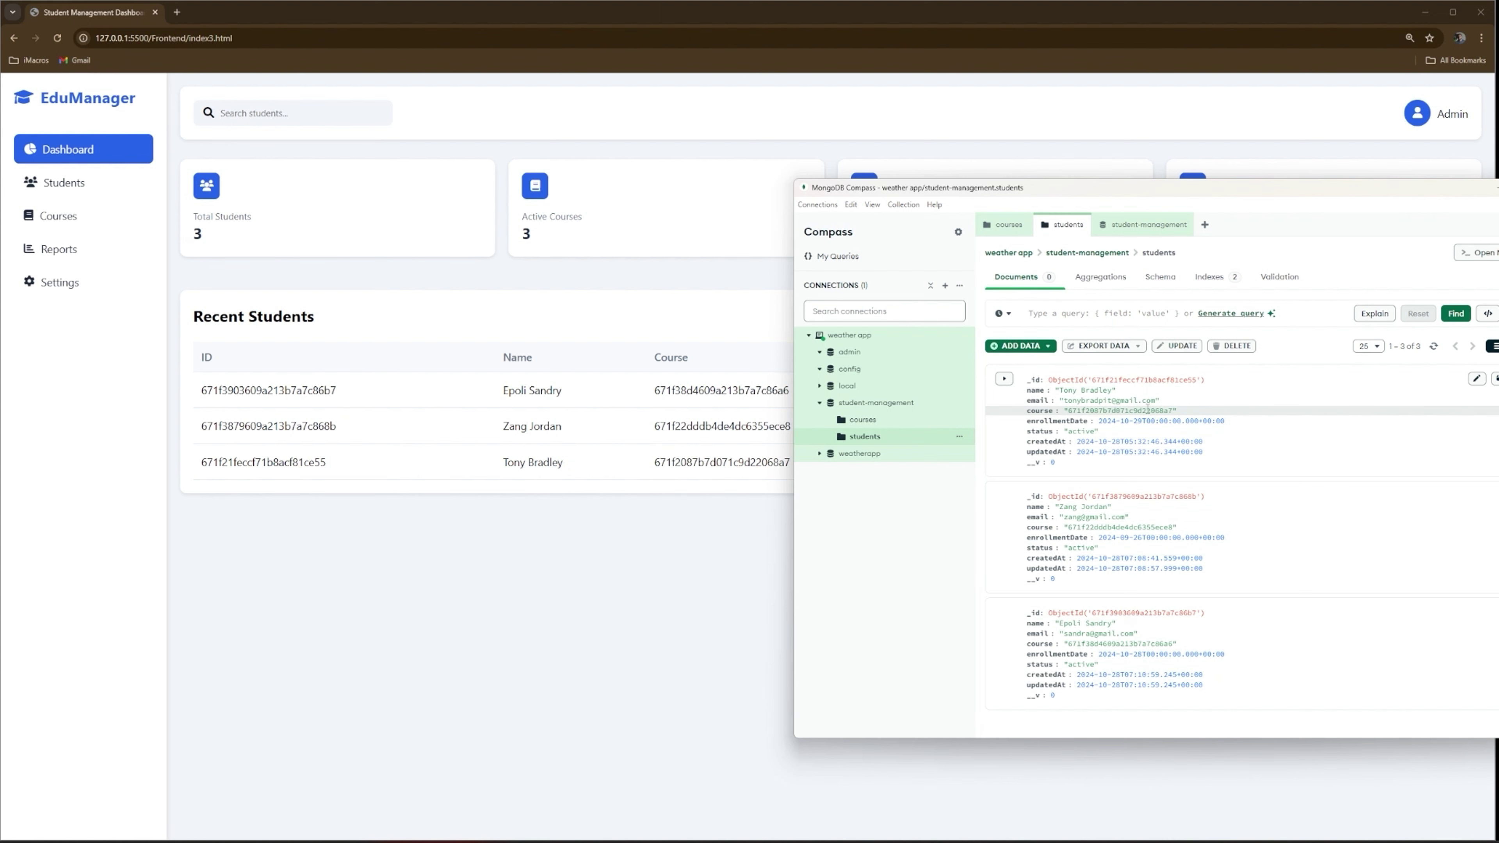
Step: Show the dashboard's Courses page and compare its course IDs with the first student's course value in MongoDB Compass
click(58, 216)
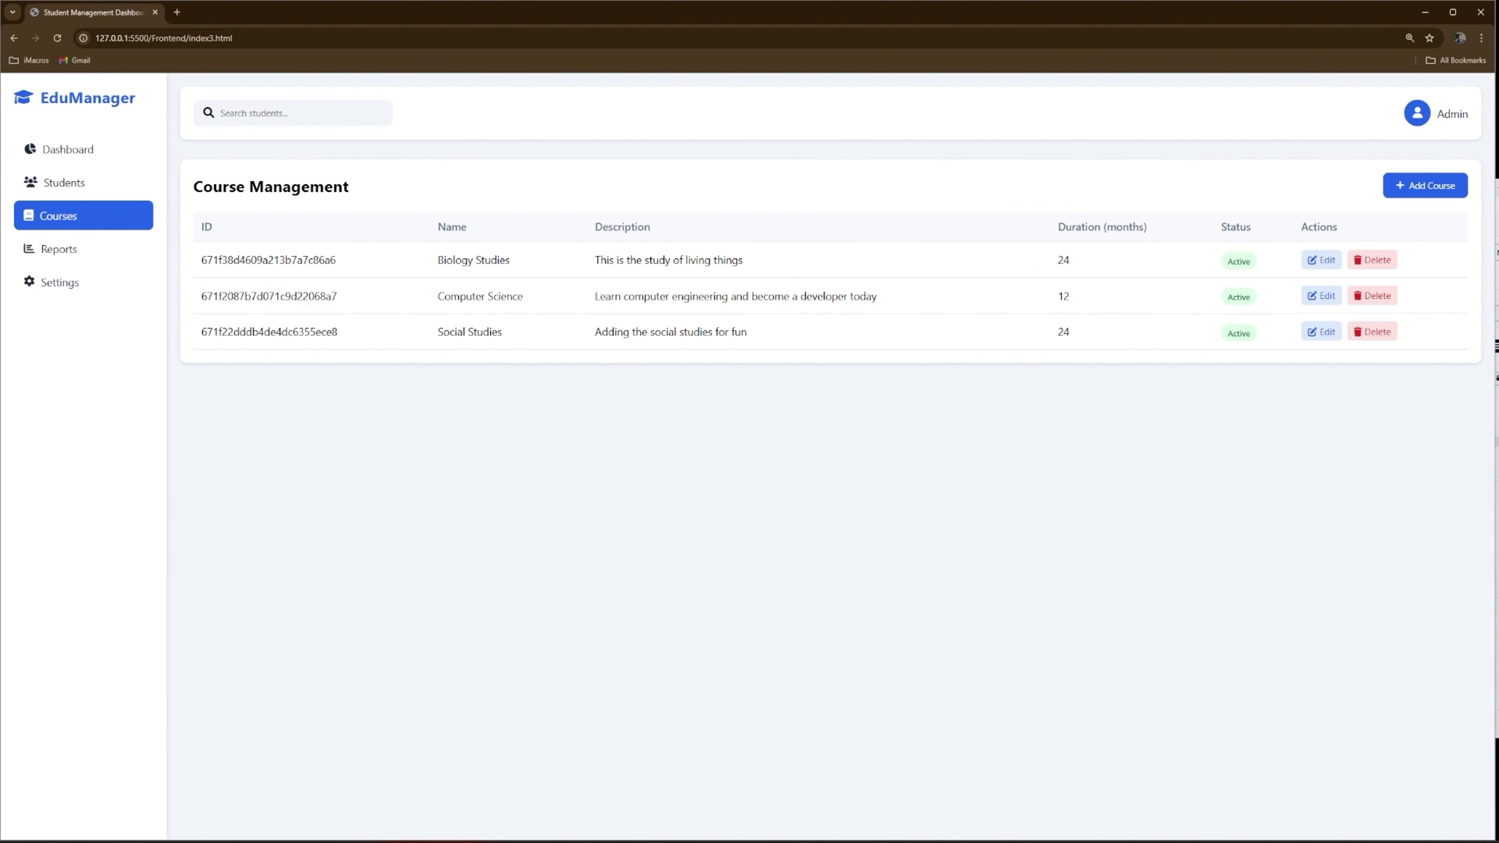
key(alt+Tab)
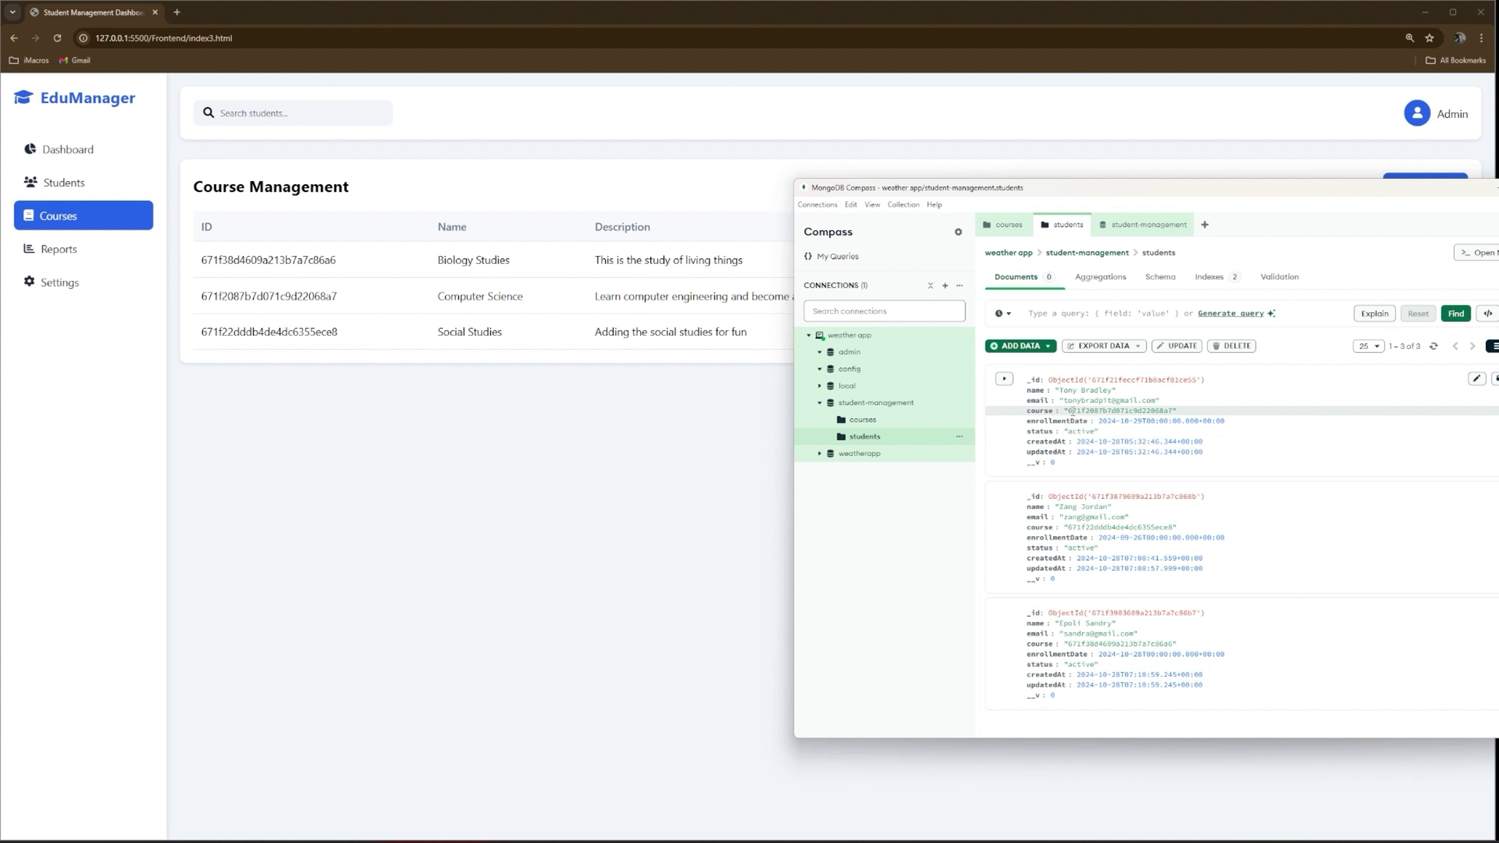
drag(1067, 411, 1175, 410)
drag(1056, 188, 916, 378)
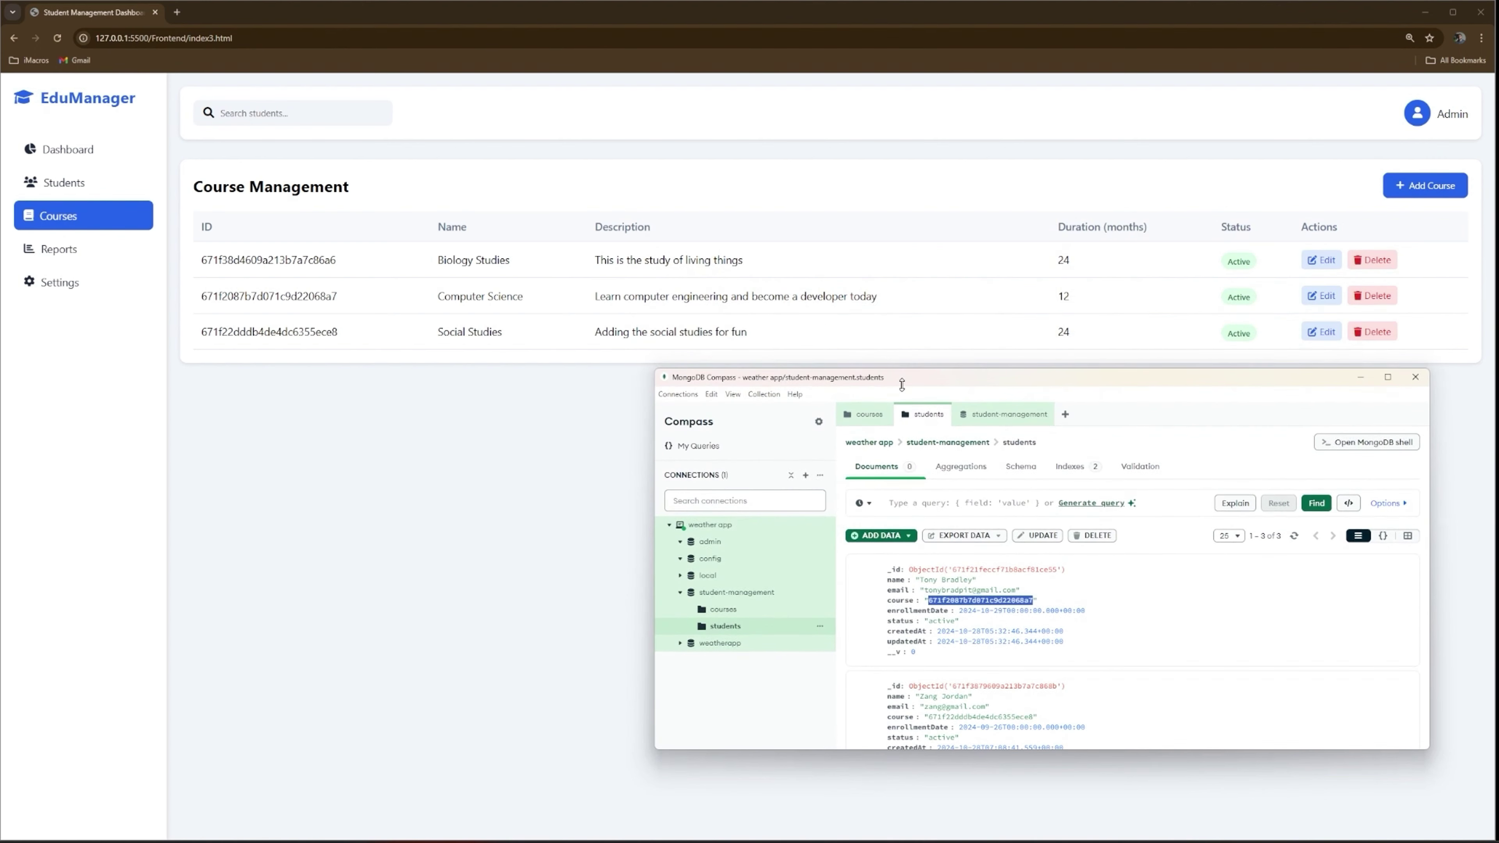
Step: Open the first student document for editing at its course field and select the student-management database
click(936, 600)
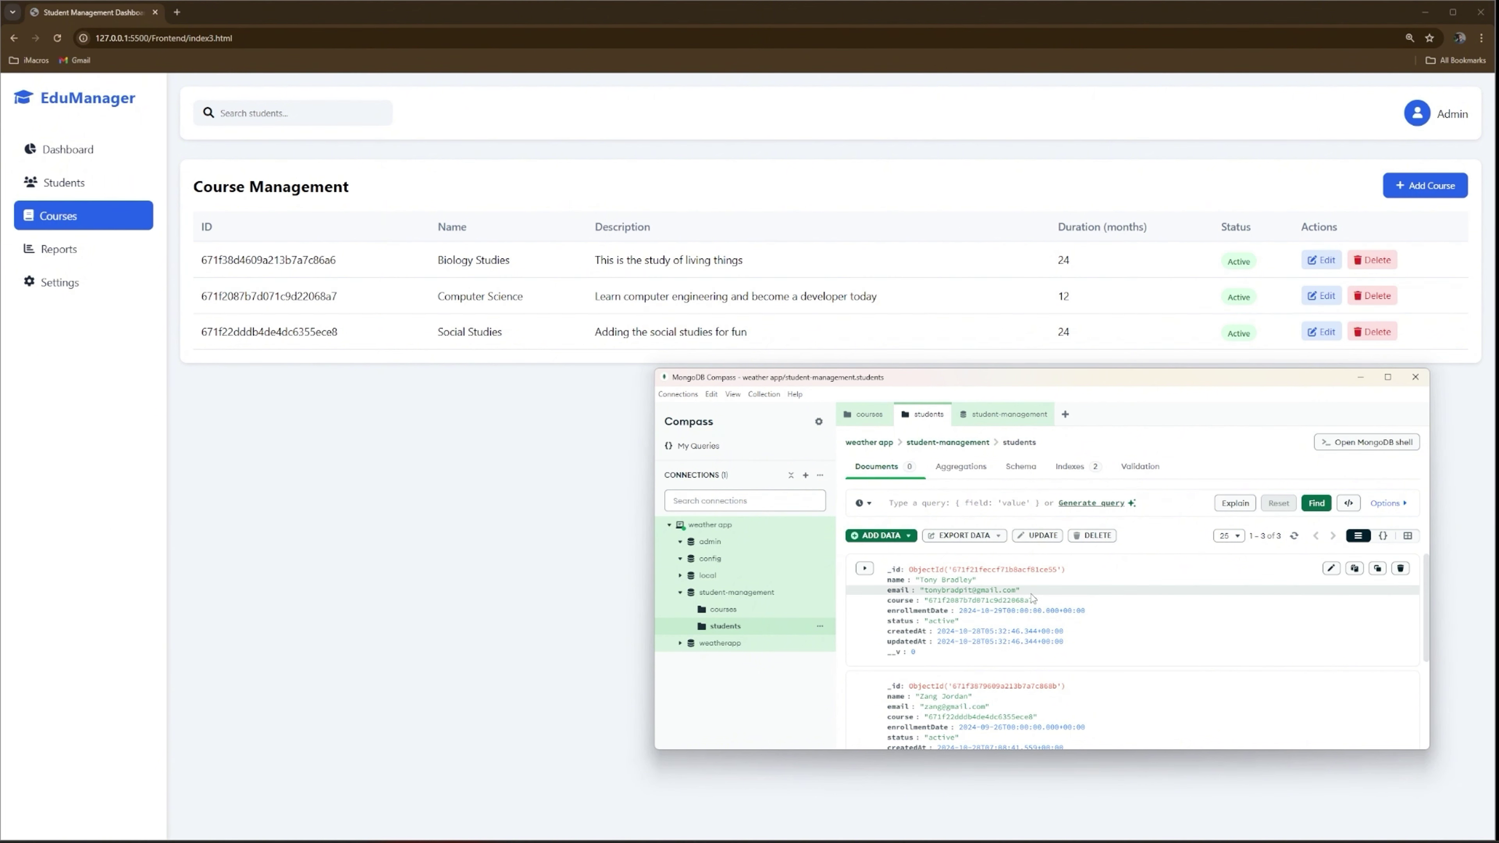
double_click(1015, 600)
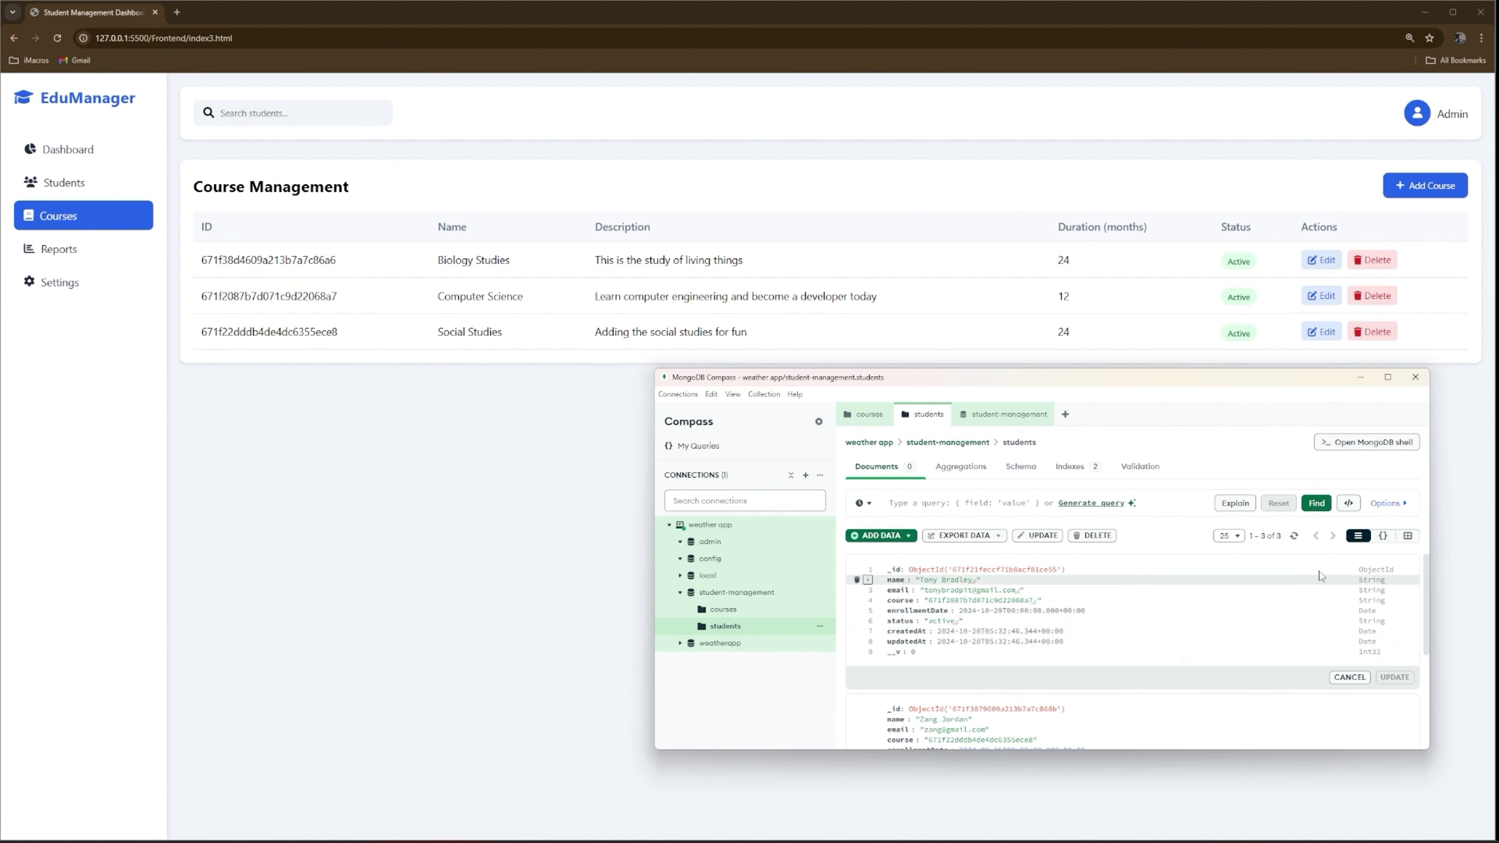
drag(917, 371, 916, 88)
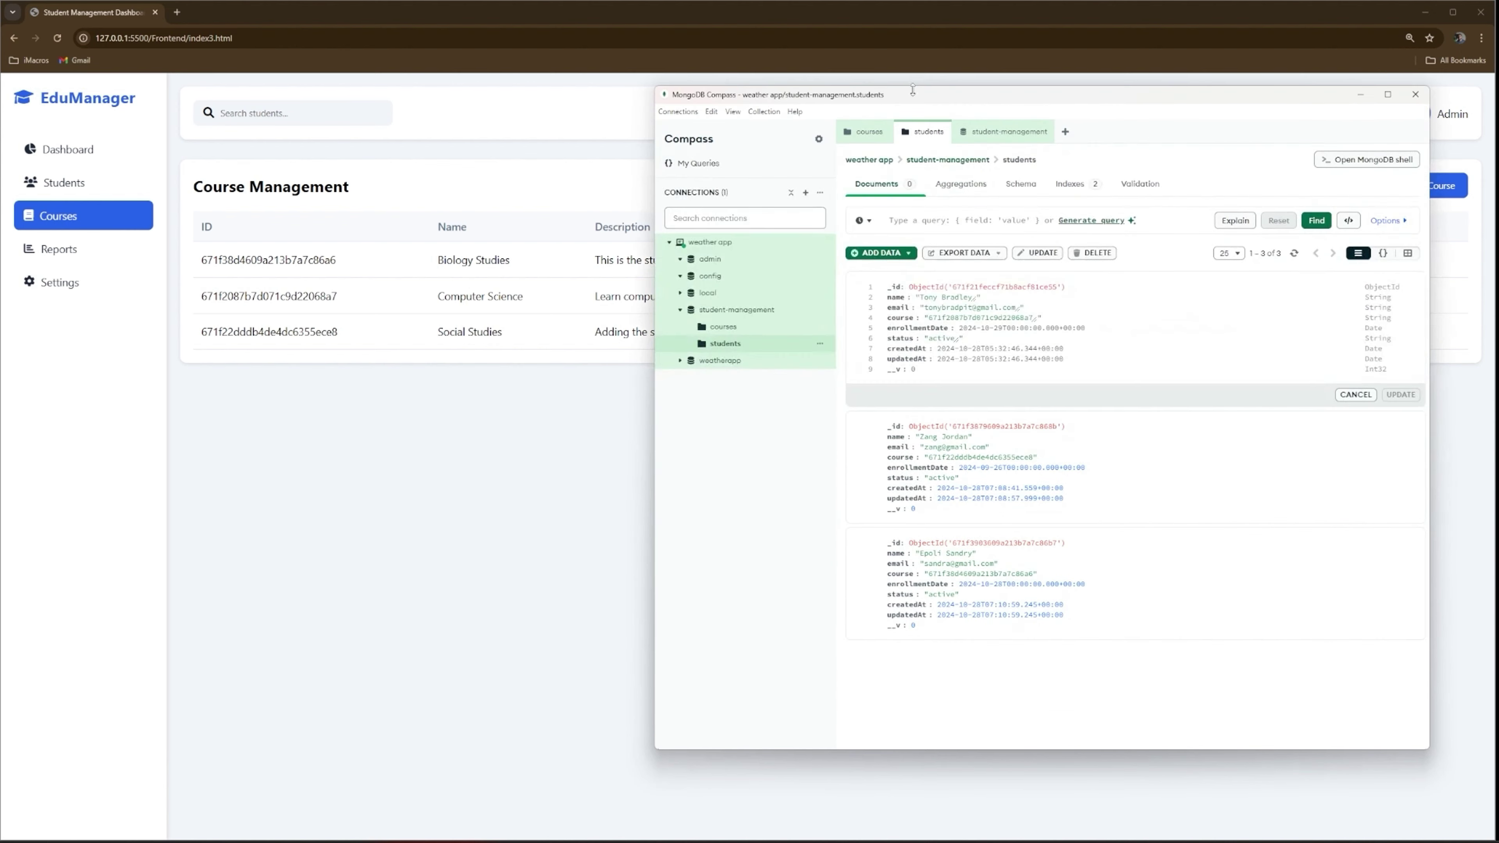
click(737, 309)
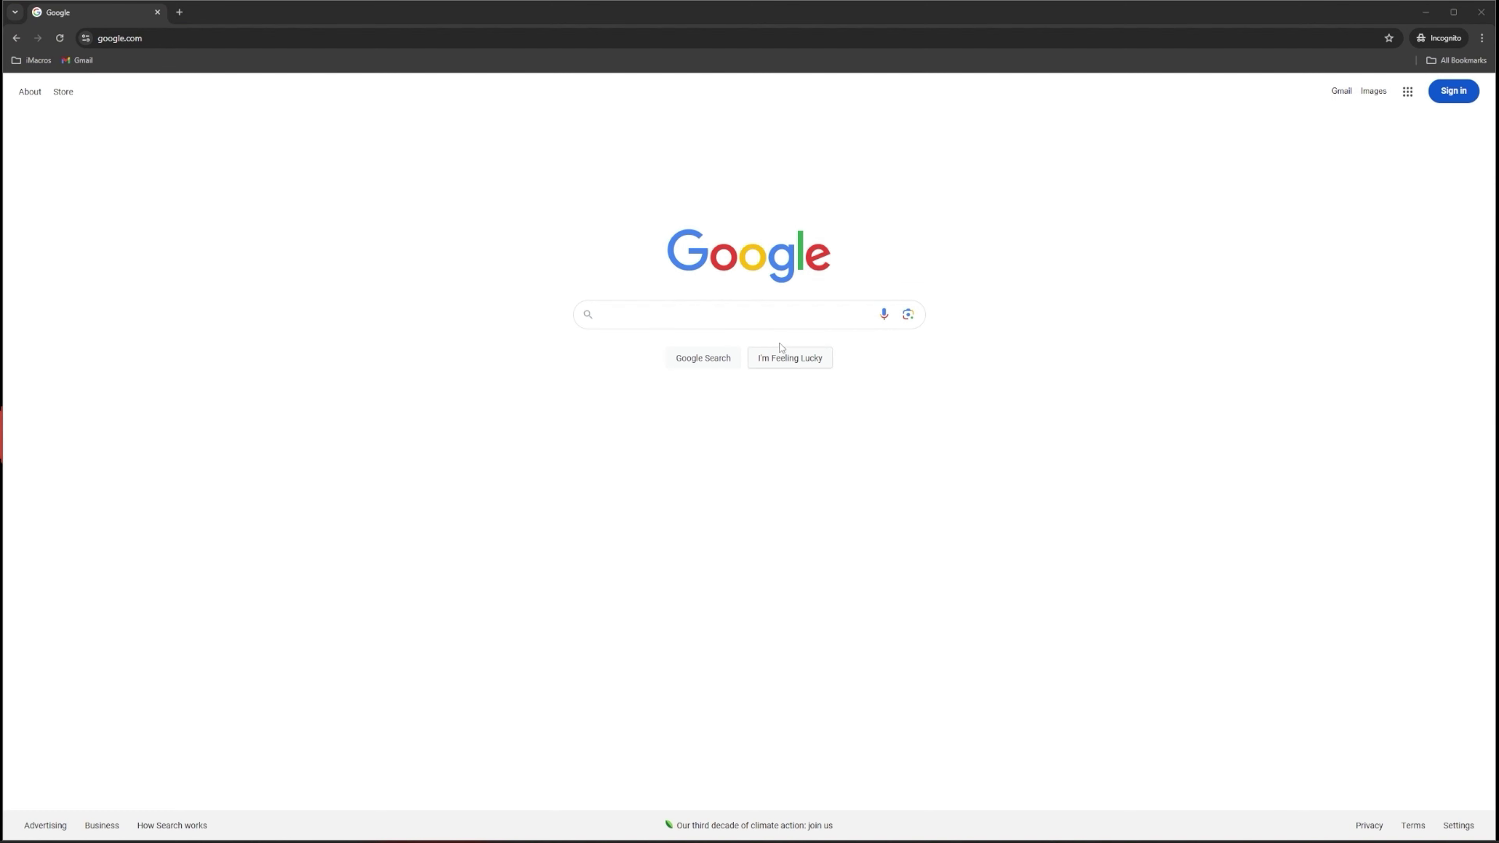
Step: Search Google in the browser for "install vs code"
click(759, 316)
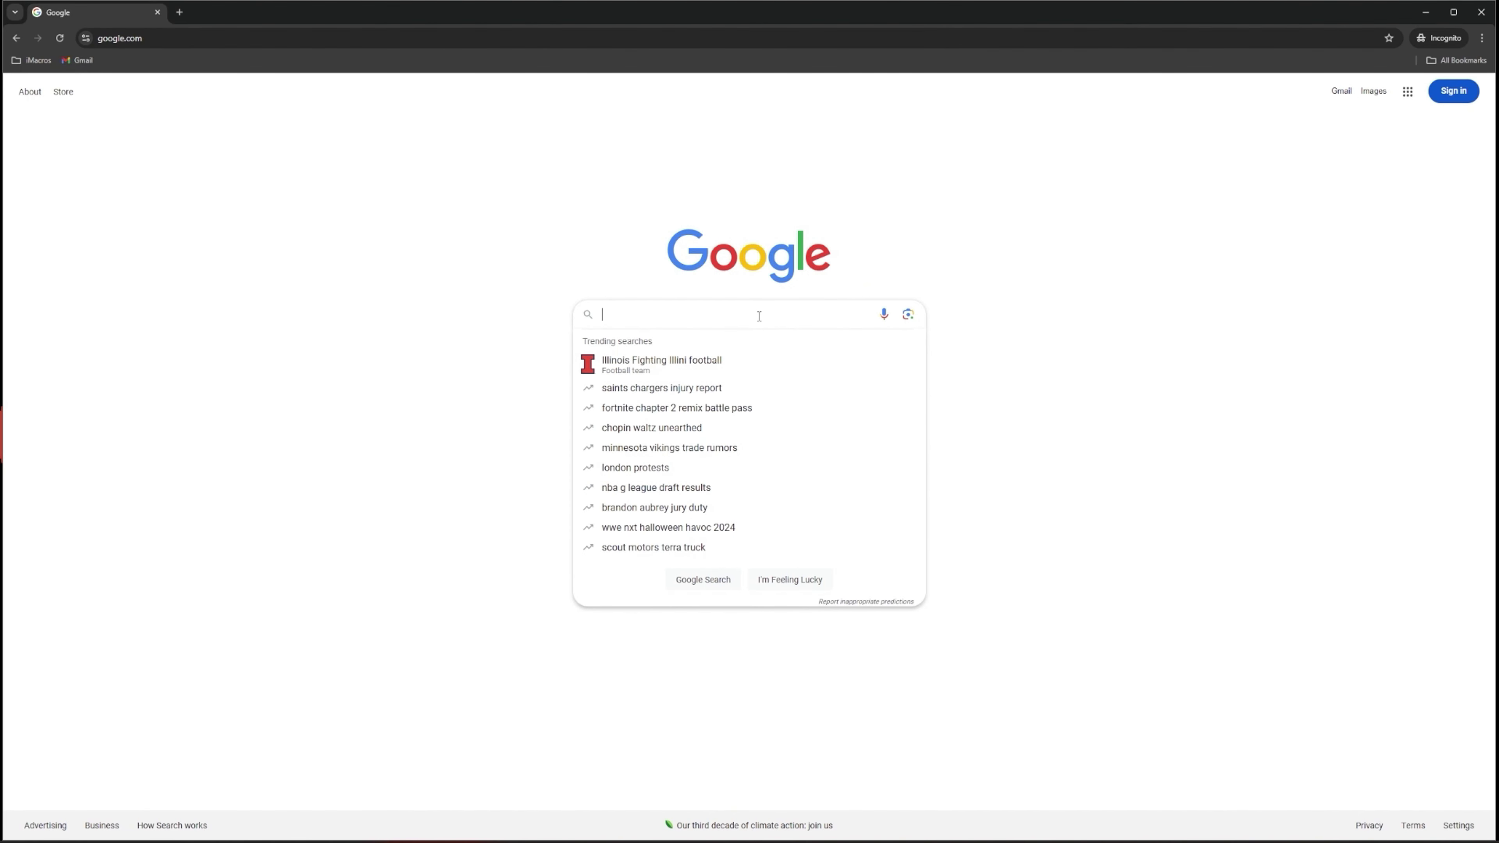
click(980, 391)
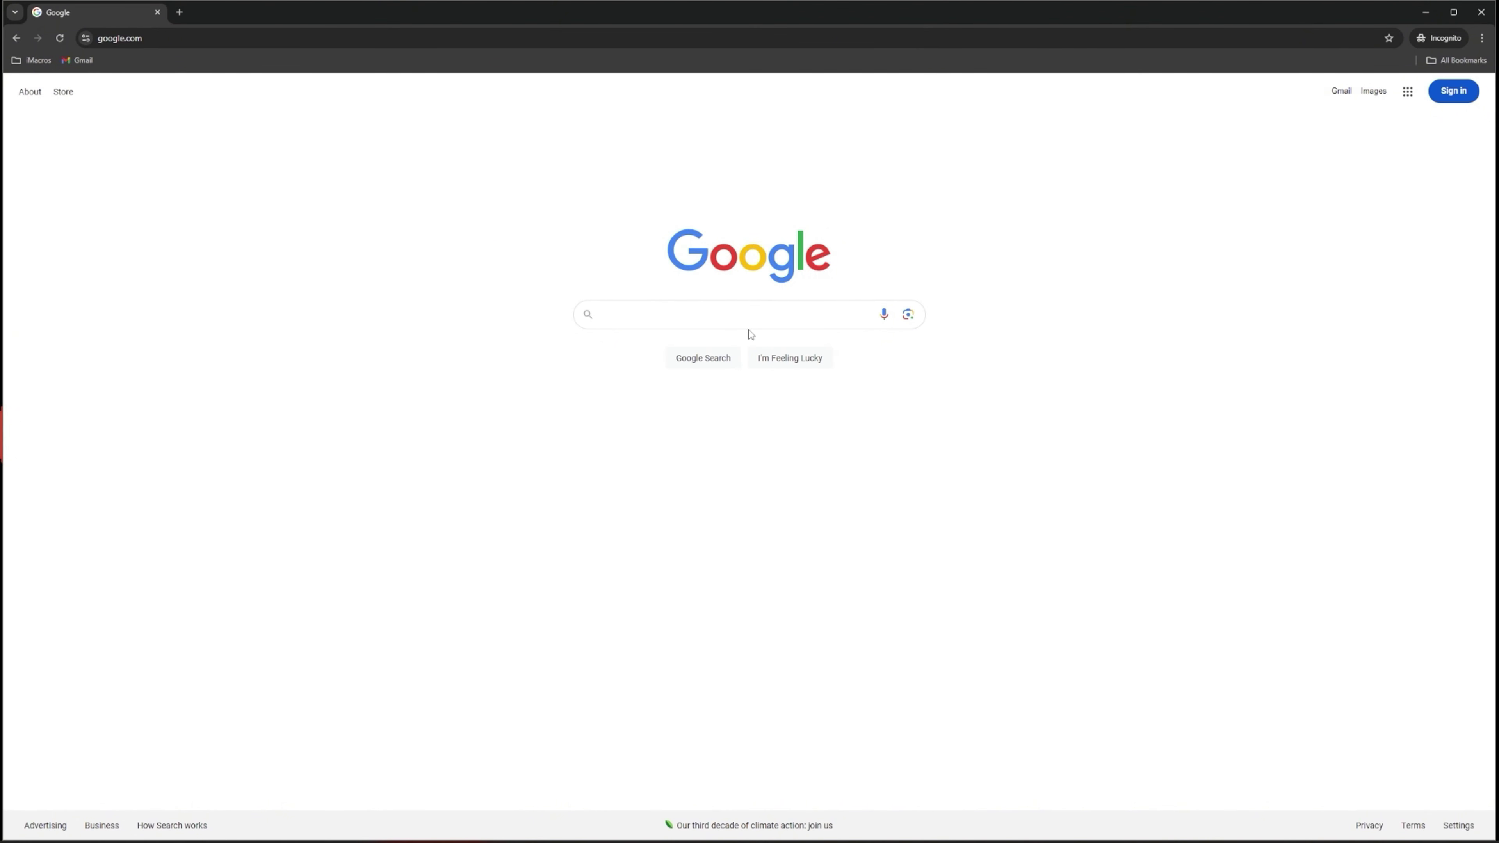
click(717, 307)
text(install)
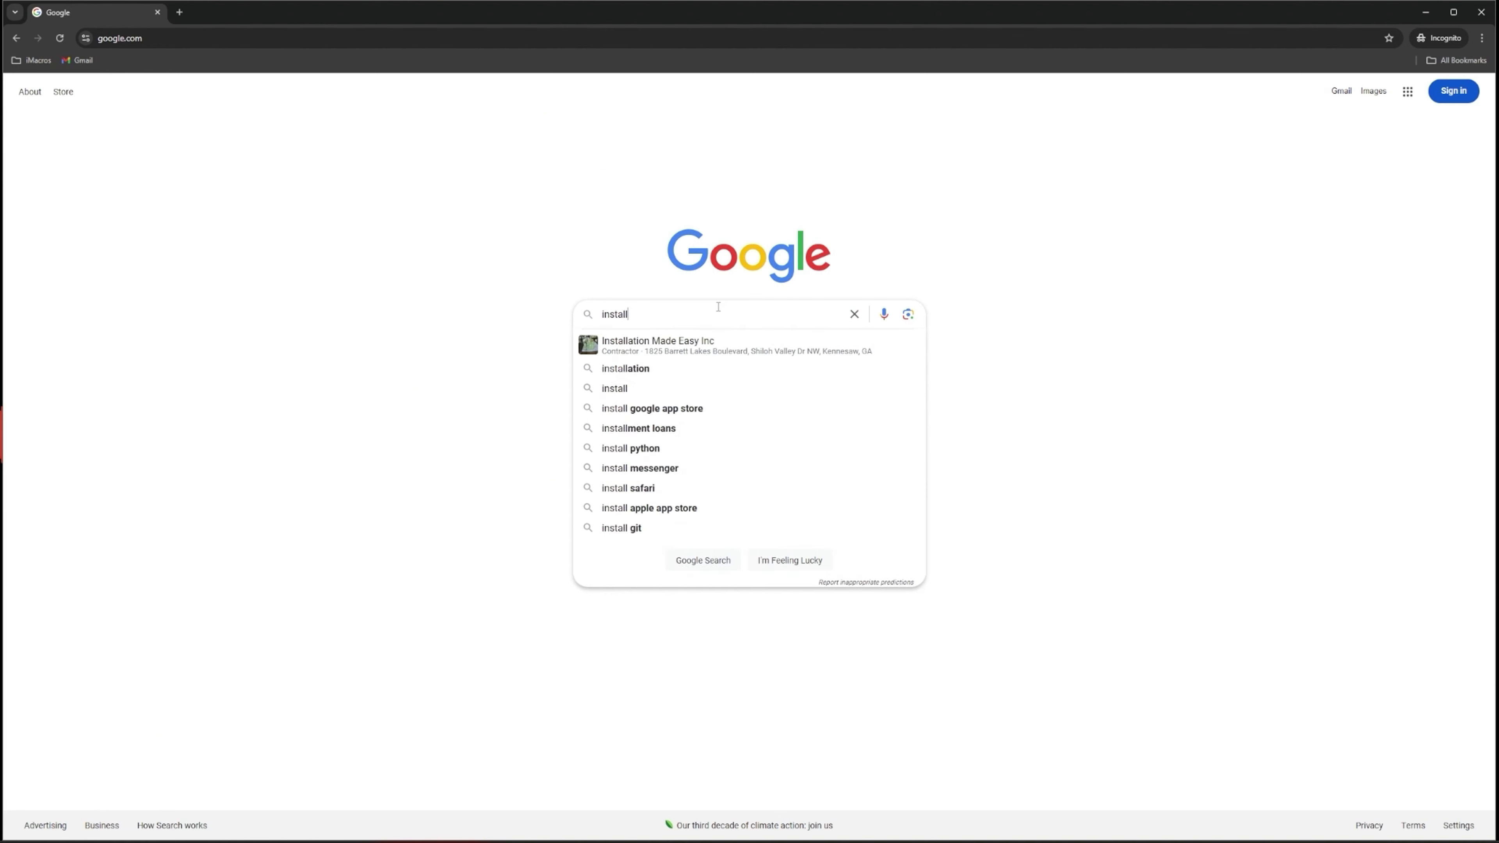
text( vs)
key(Down)
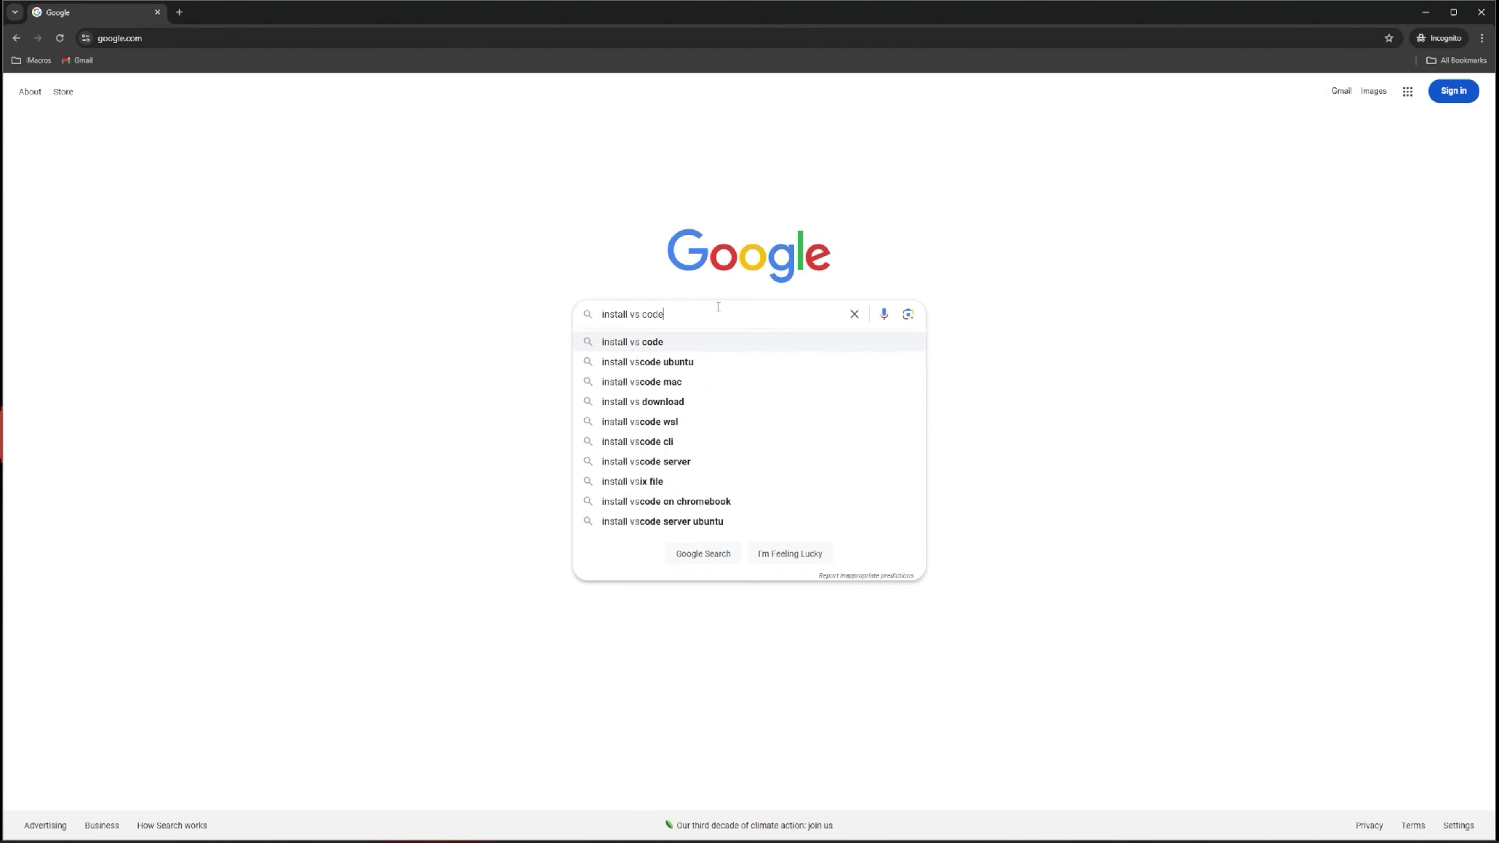
key(Return)
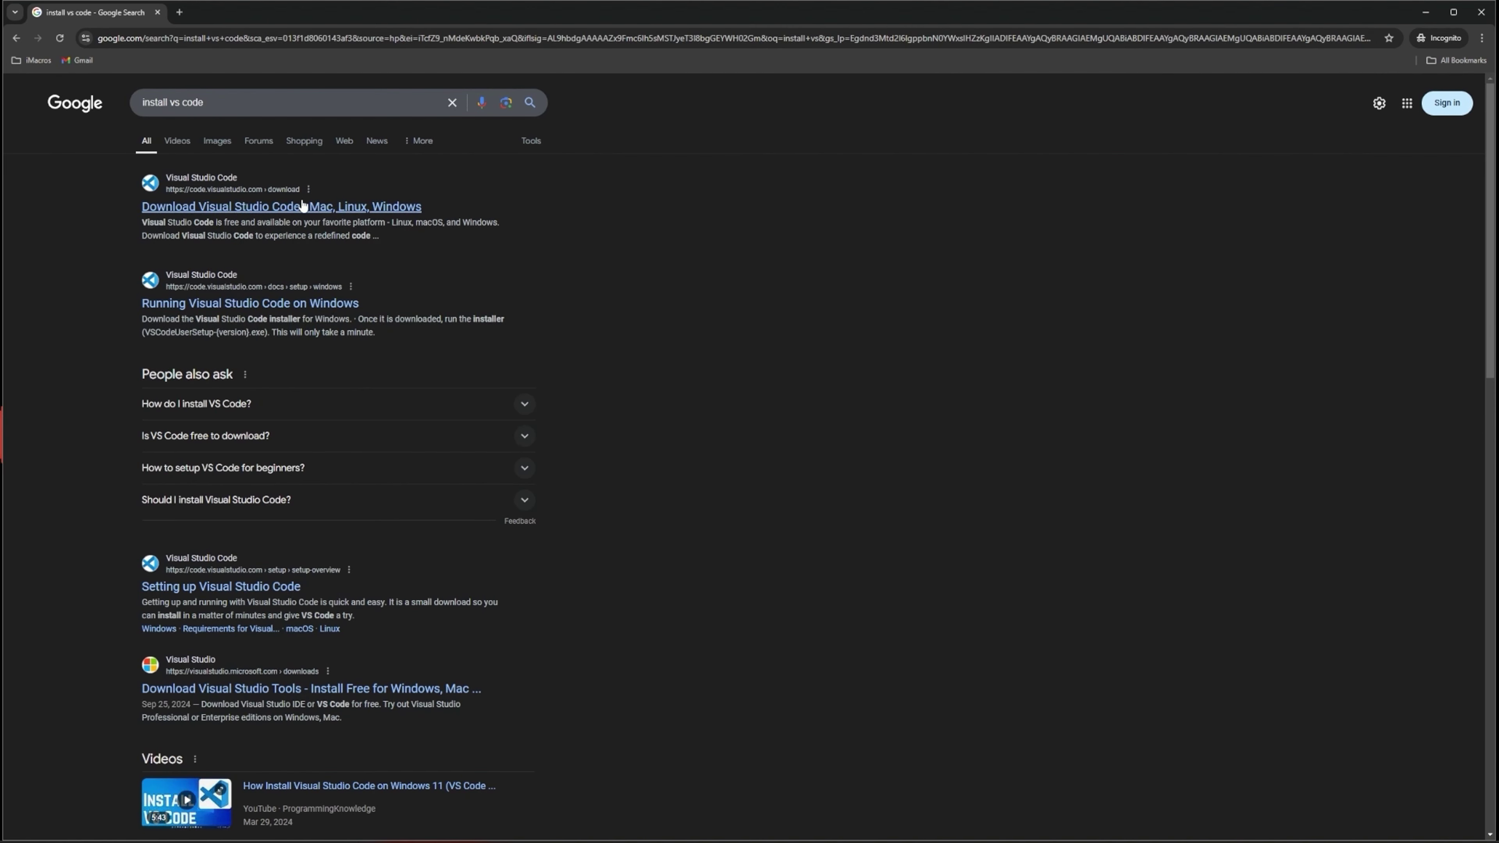
Step: Download the Windows version of Visual Studio Code from its official download page, saving VSCodeUserSetup-x64-1.94.2 in Downloads
click(216, 208)
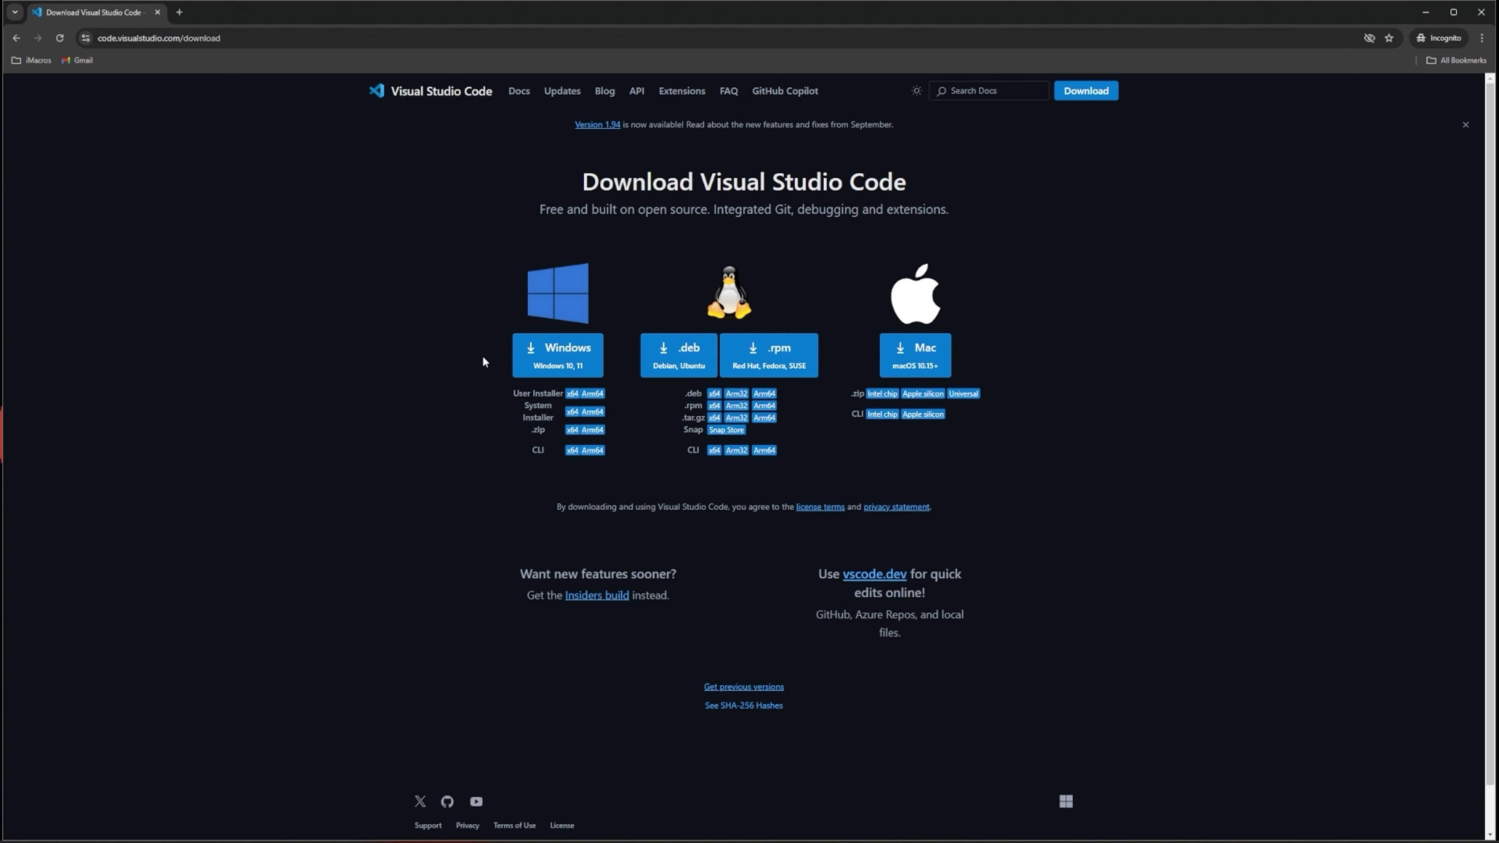
click(558, 357)
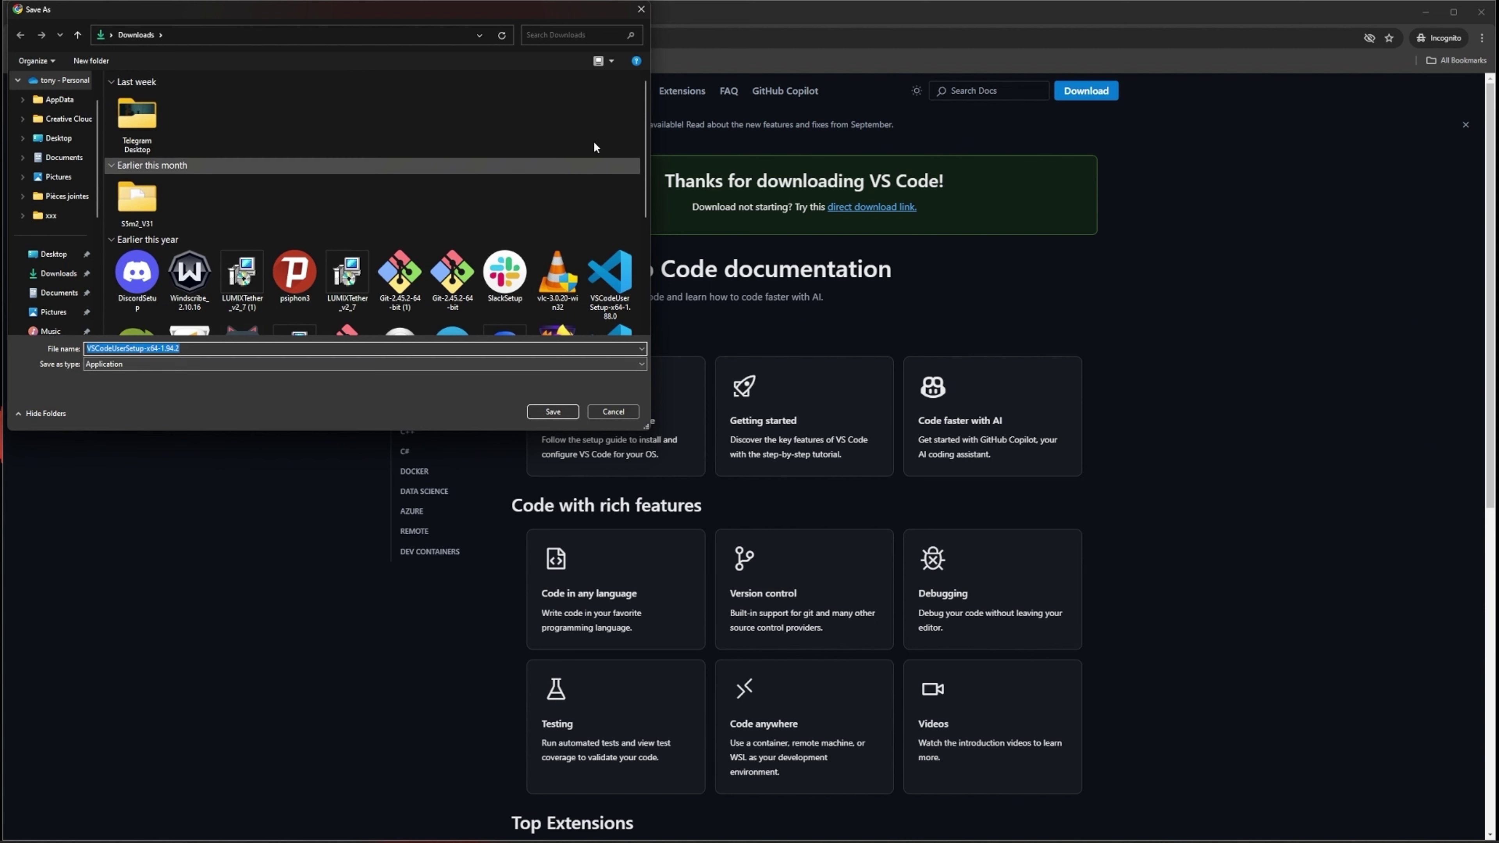
click(553, 412)
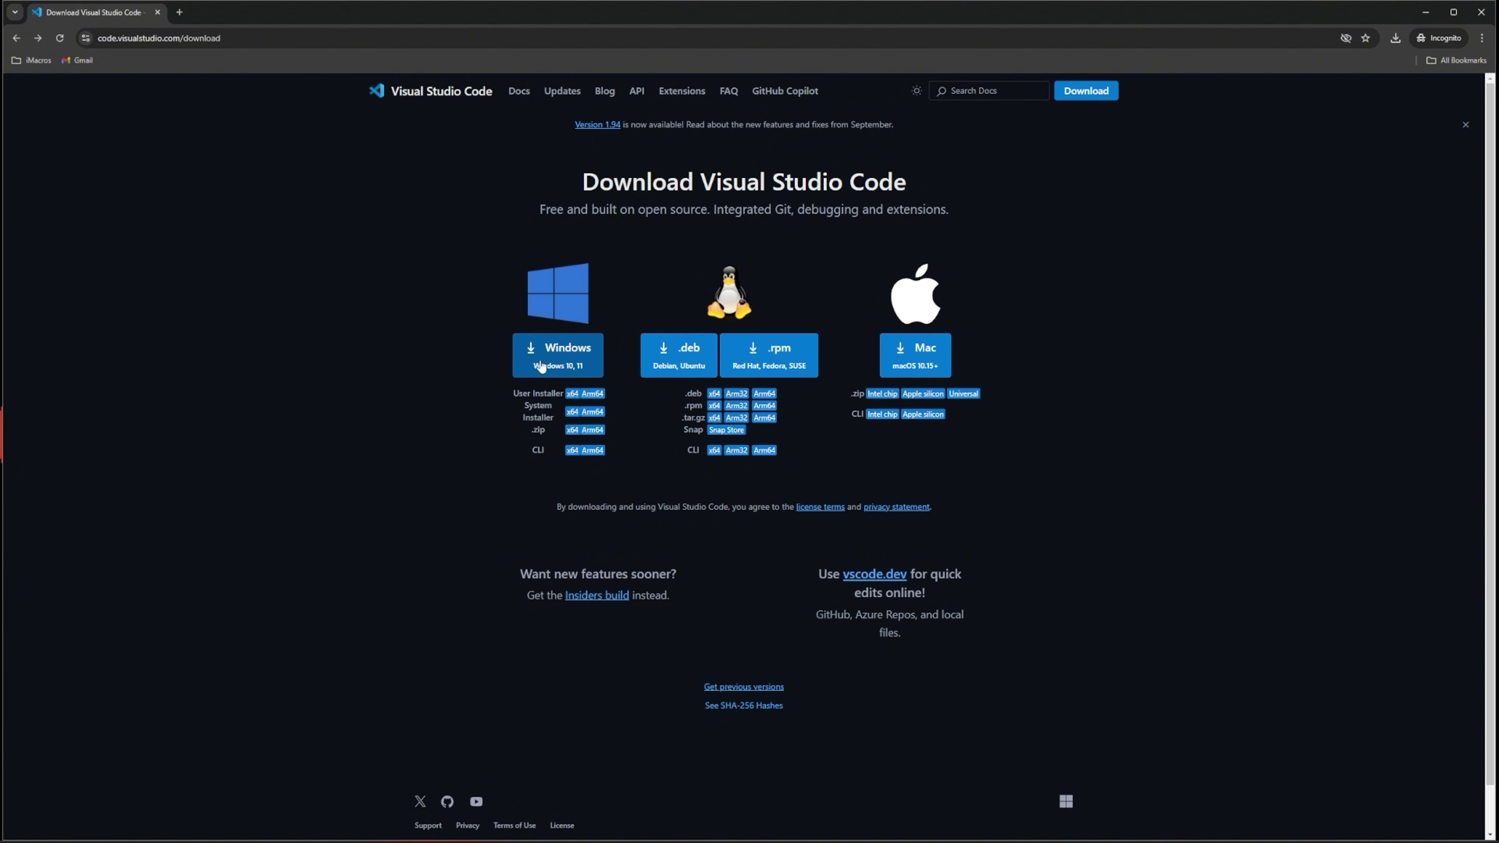
Step: Go back to the Google start page and search for "download nodeJS"
click(20, 42)
click(20, 41)
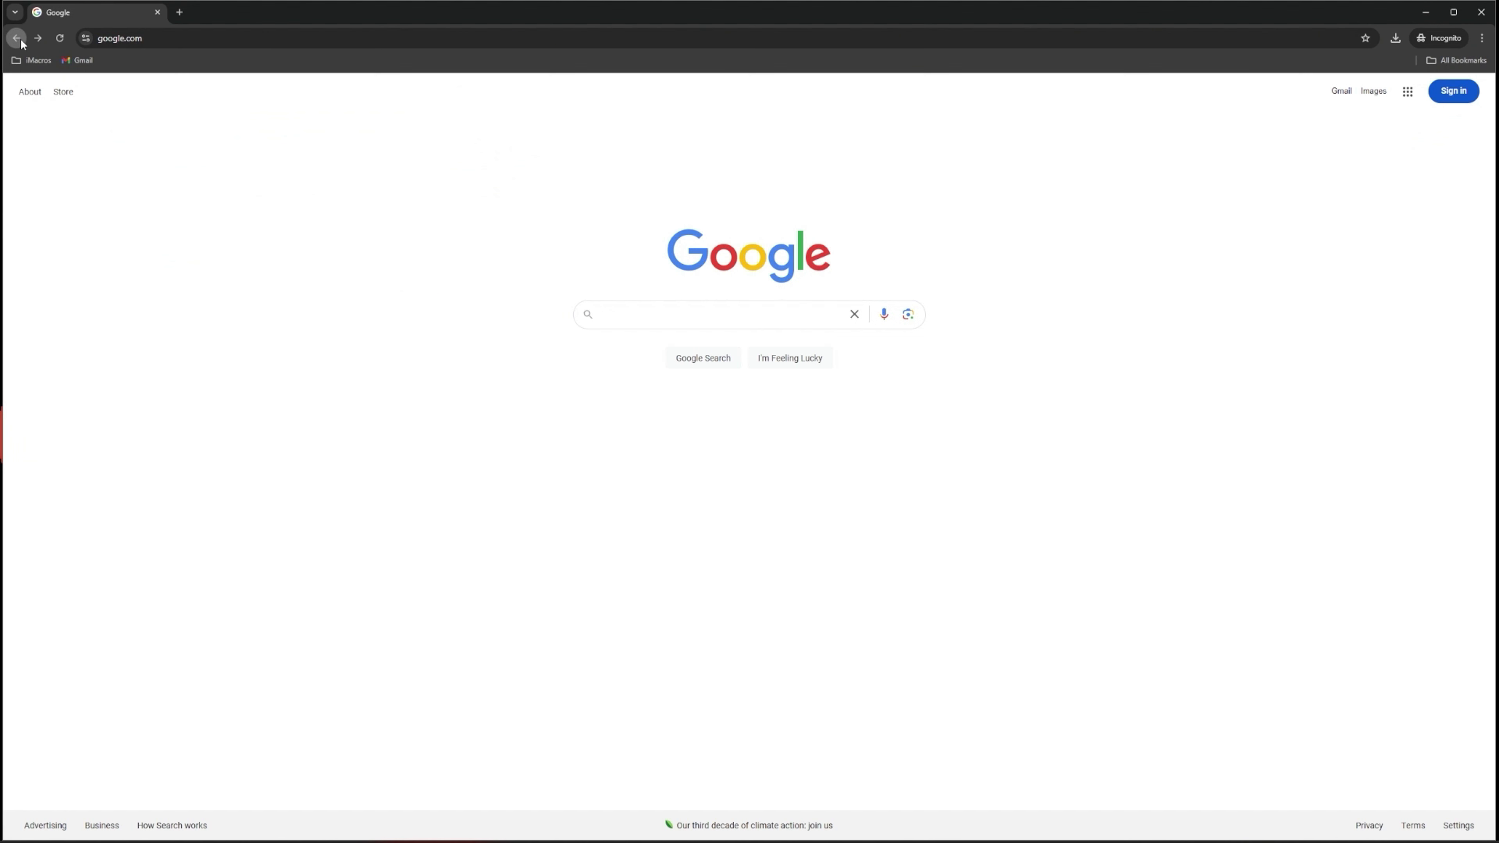
click(695, 315)
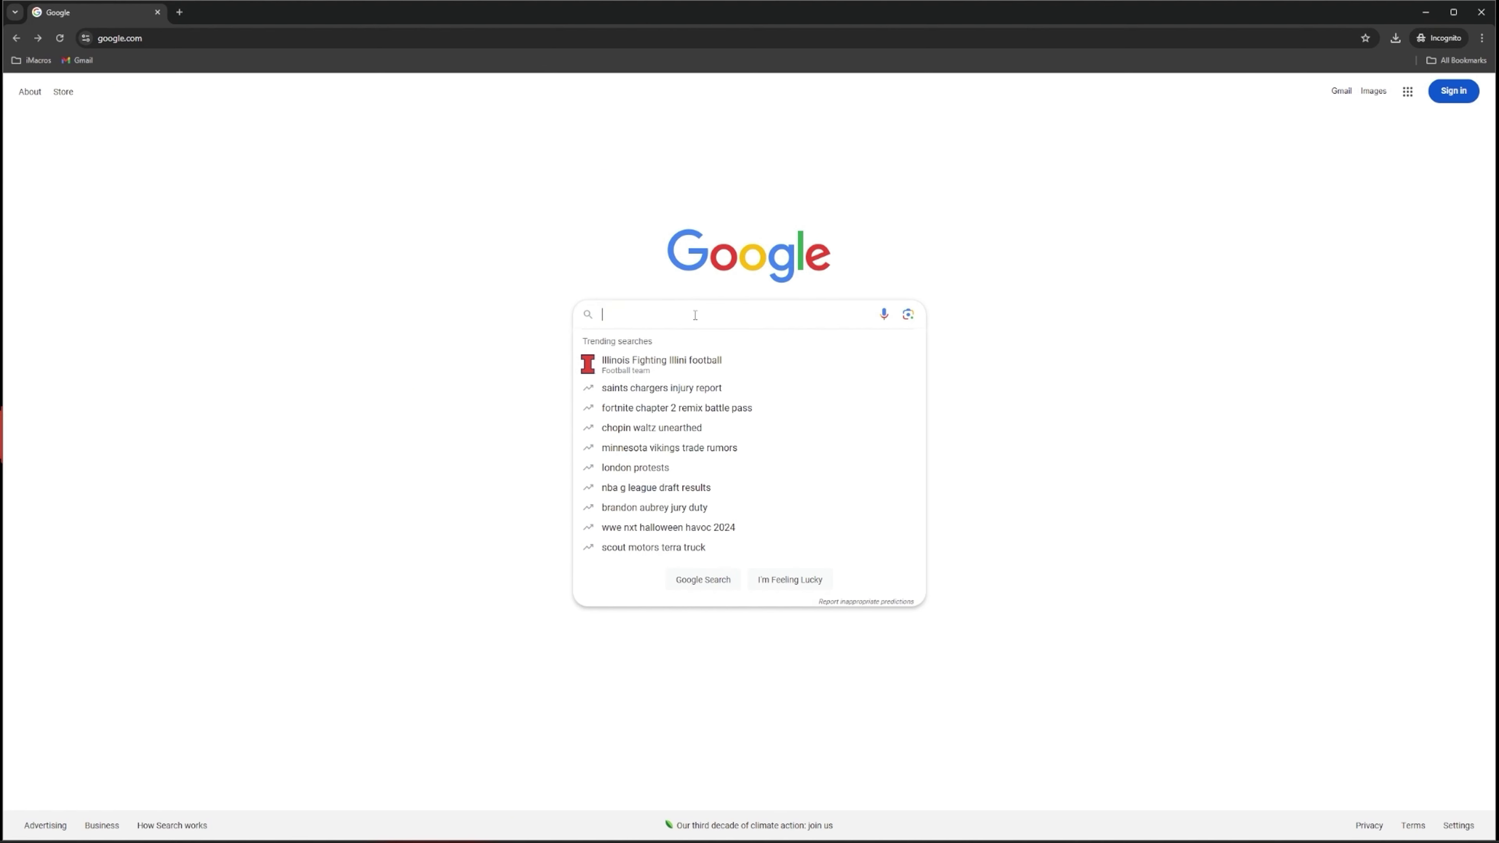
text(download )
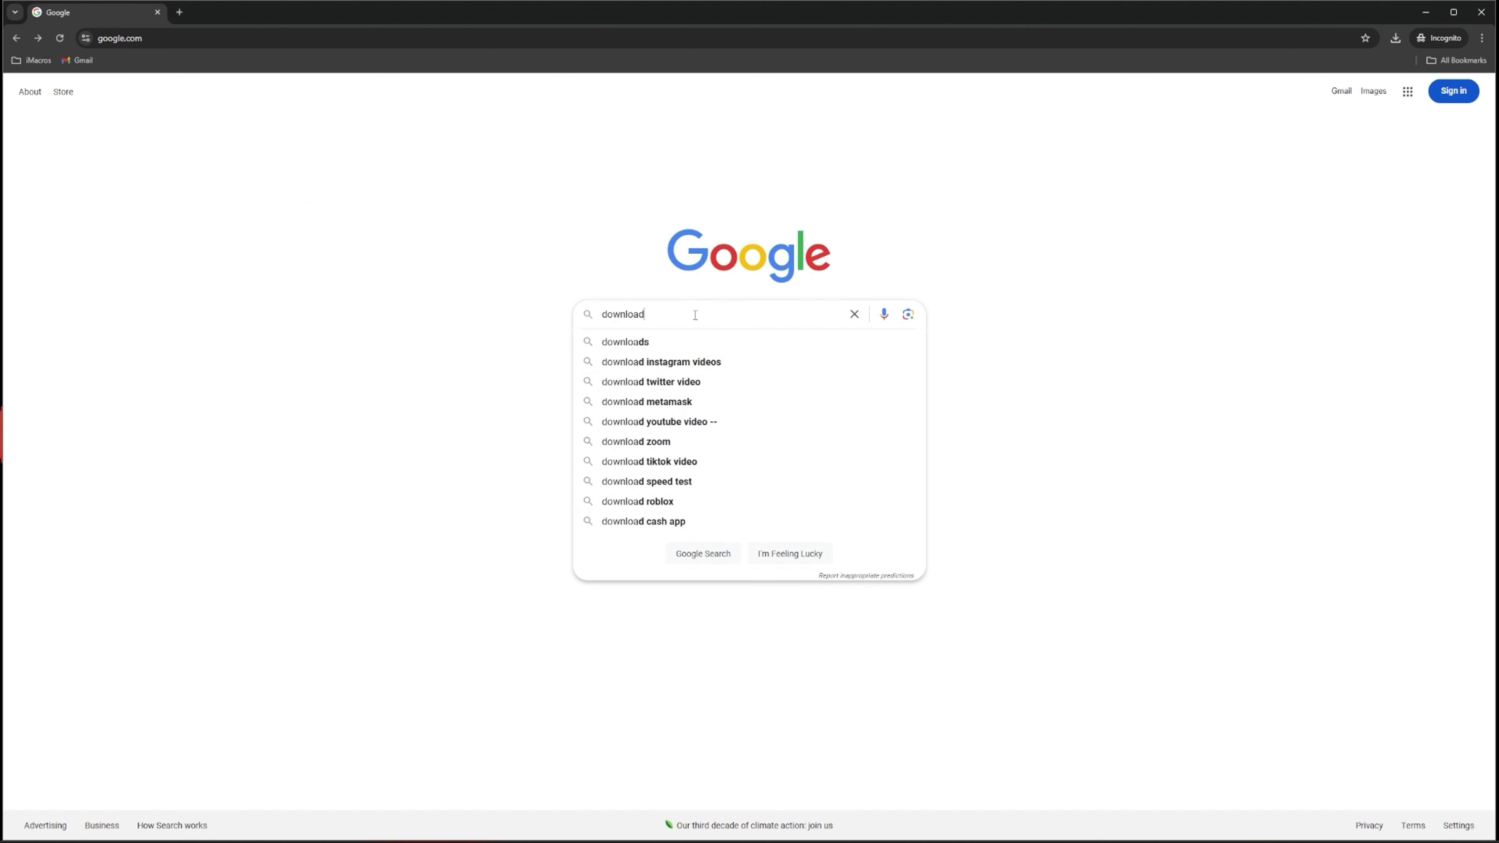
text(nodeJS)
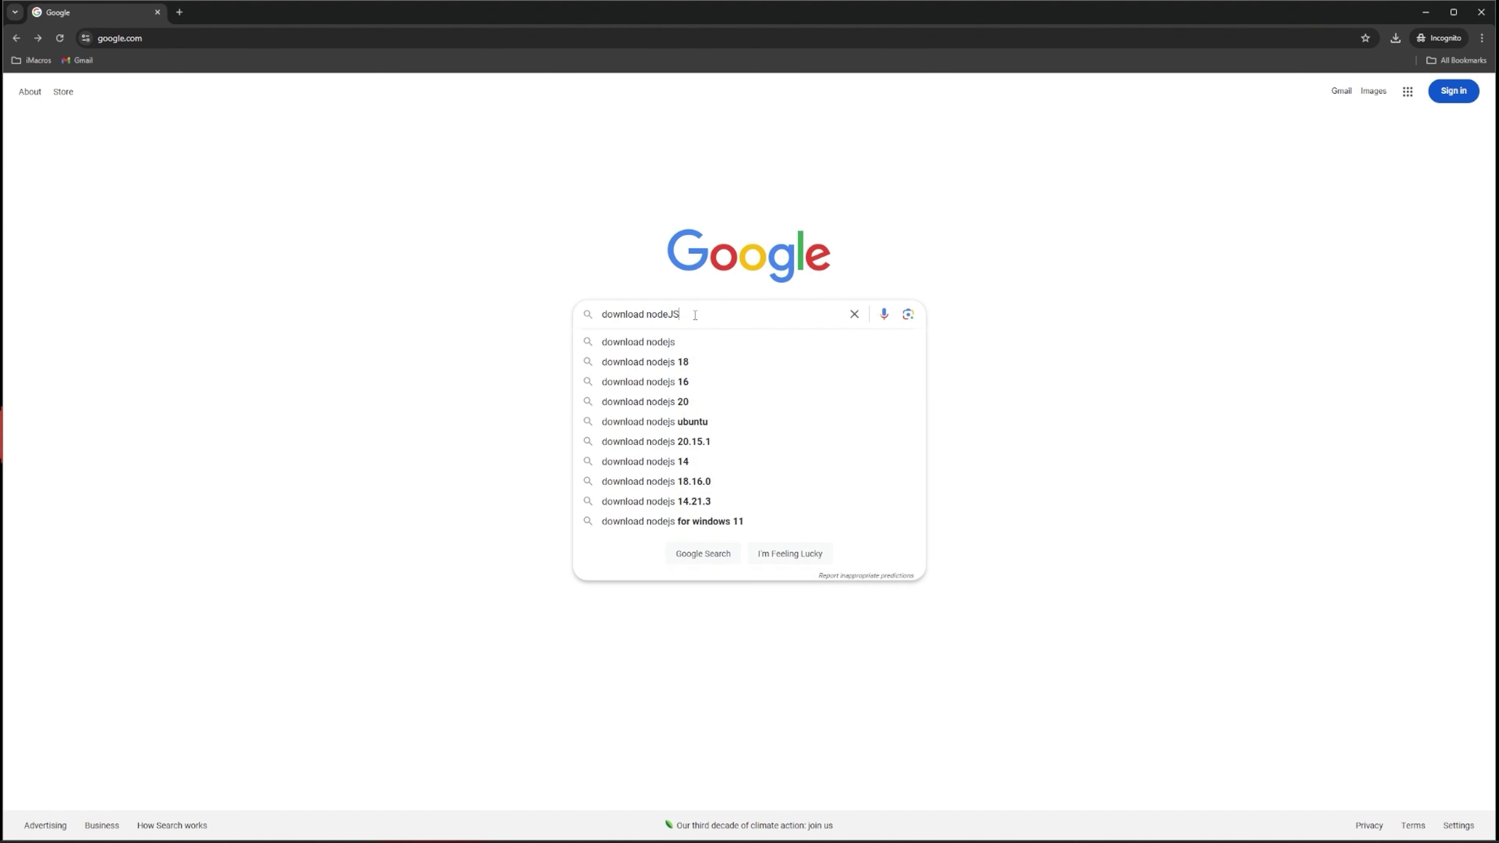
key(Return)
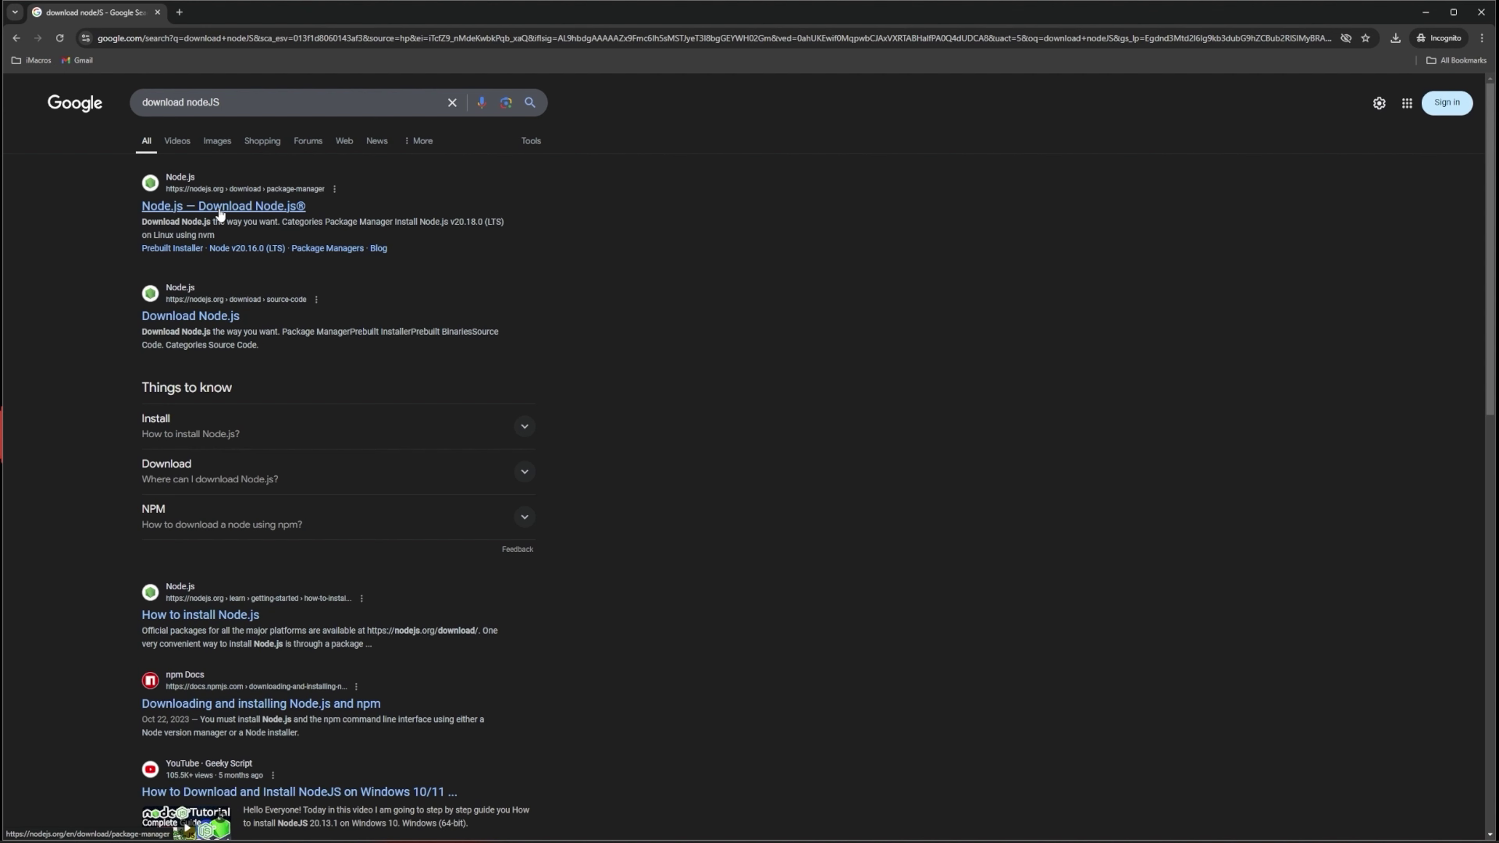
Step: Open the official Node.js download page, choose version v20.18.0 (LTS) and show its prebuilt installer for Windows
click(220, 211)
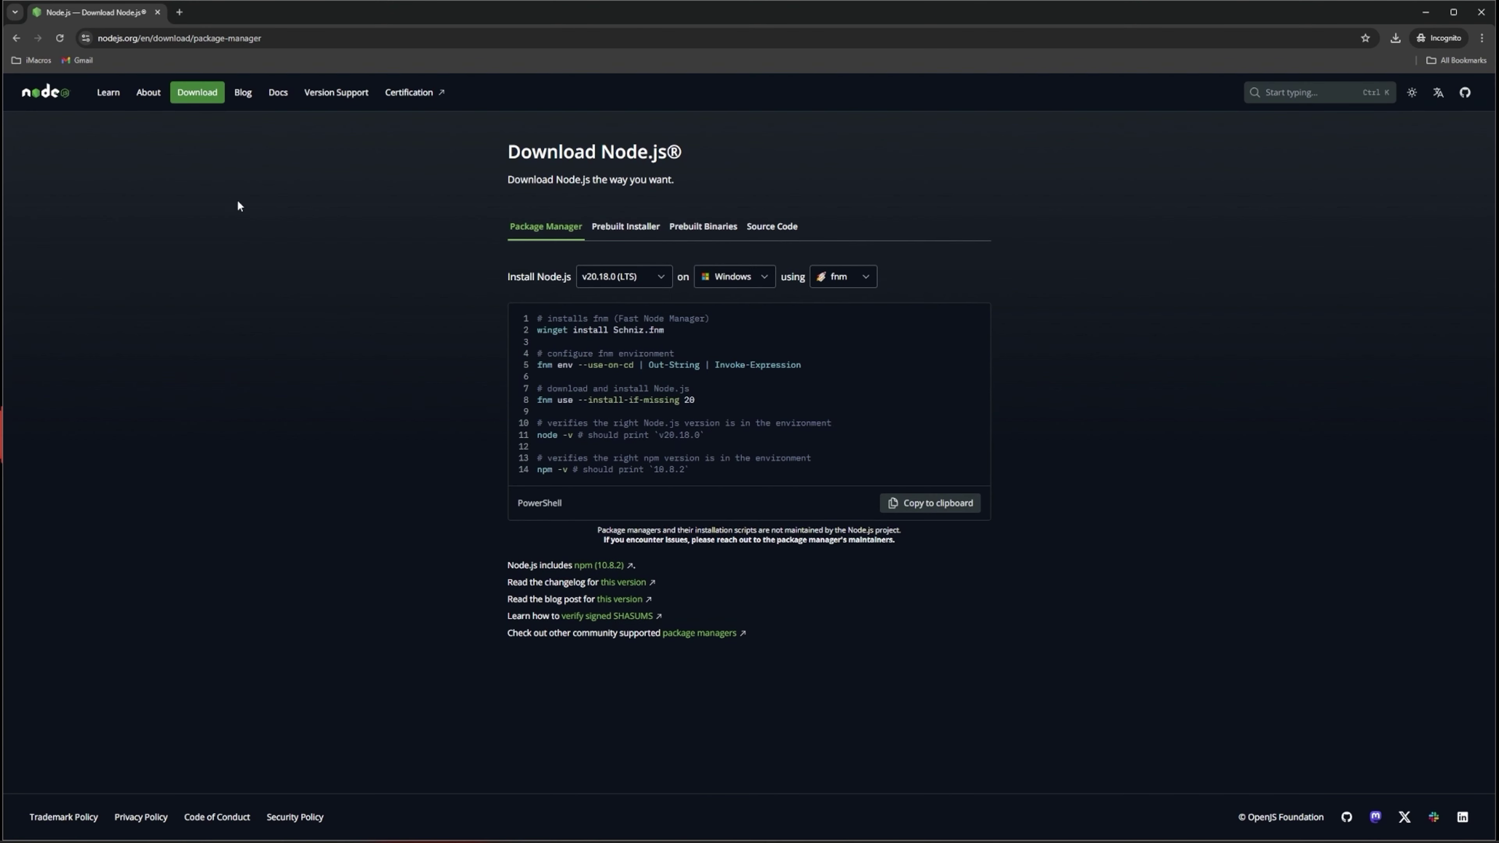
click(636, 283)
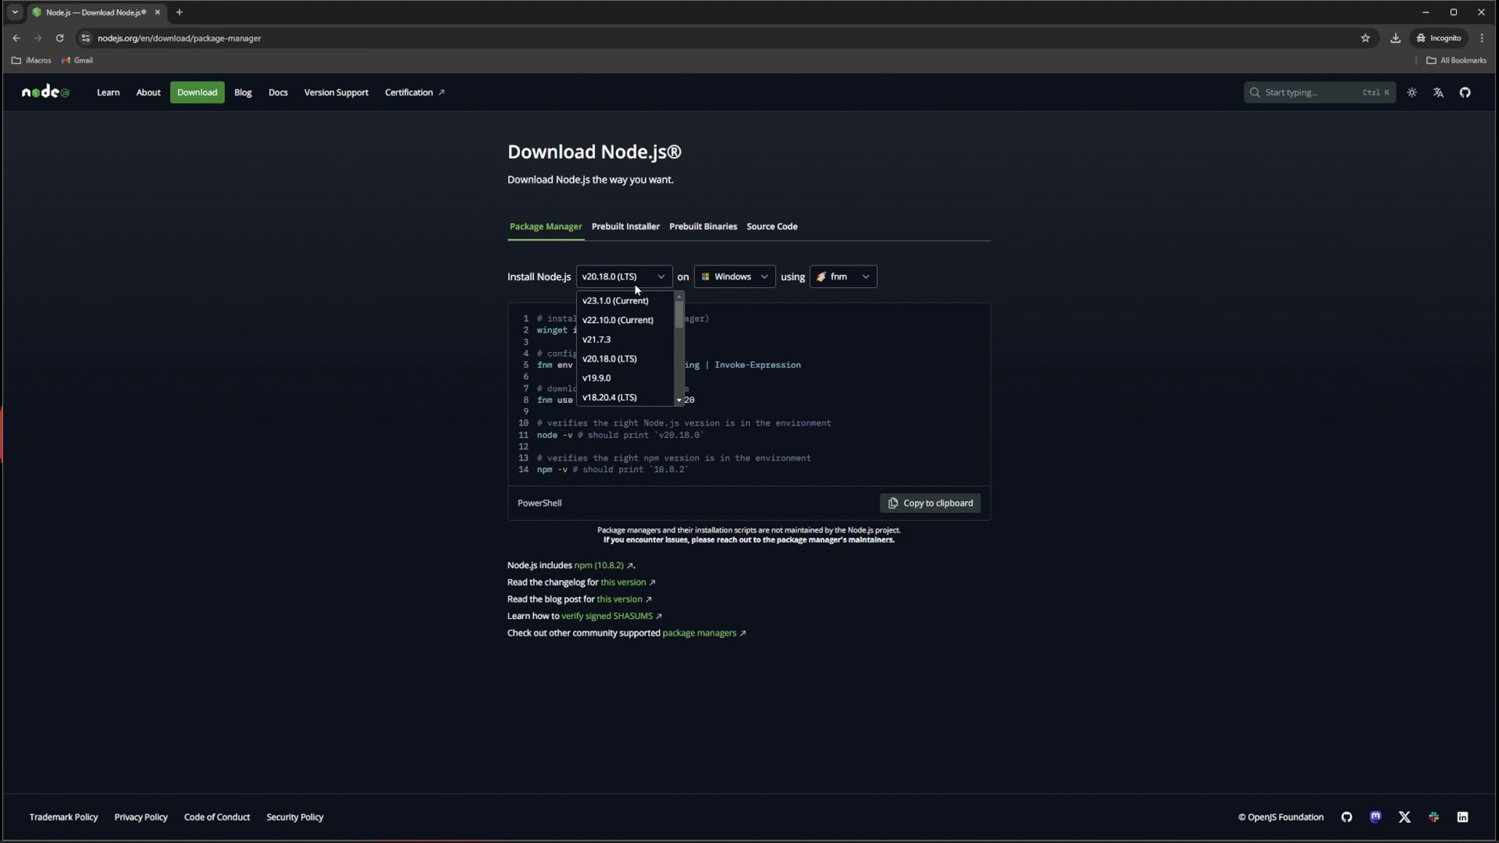
click(612, 360)
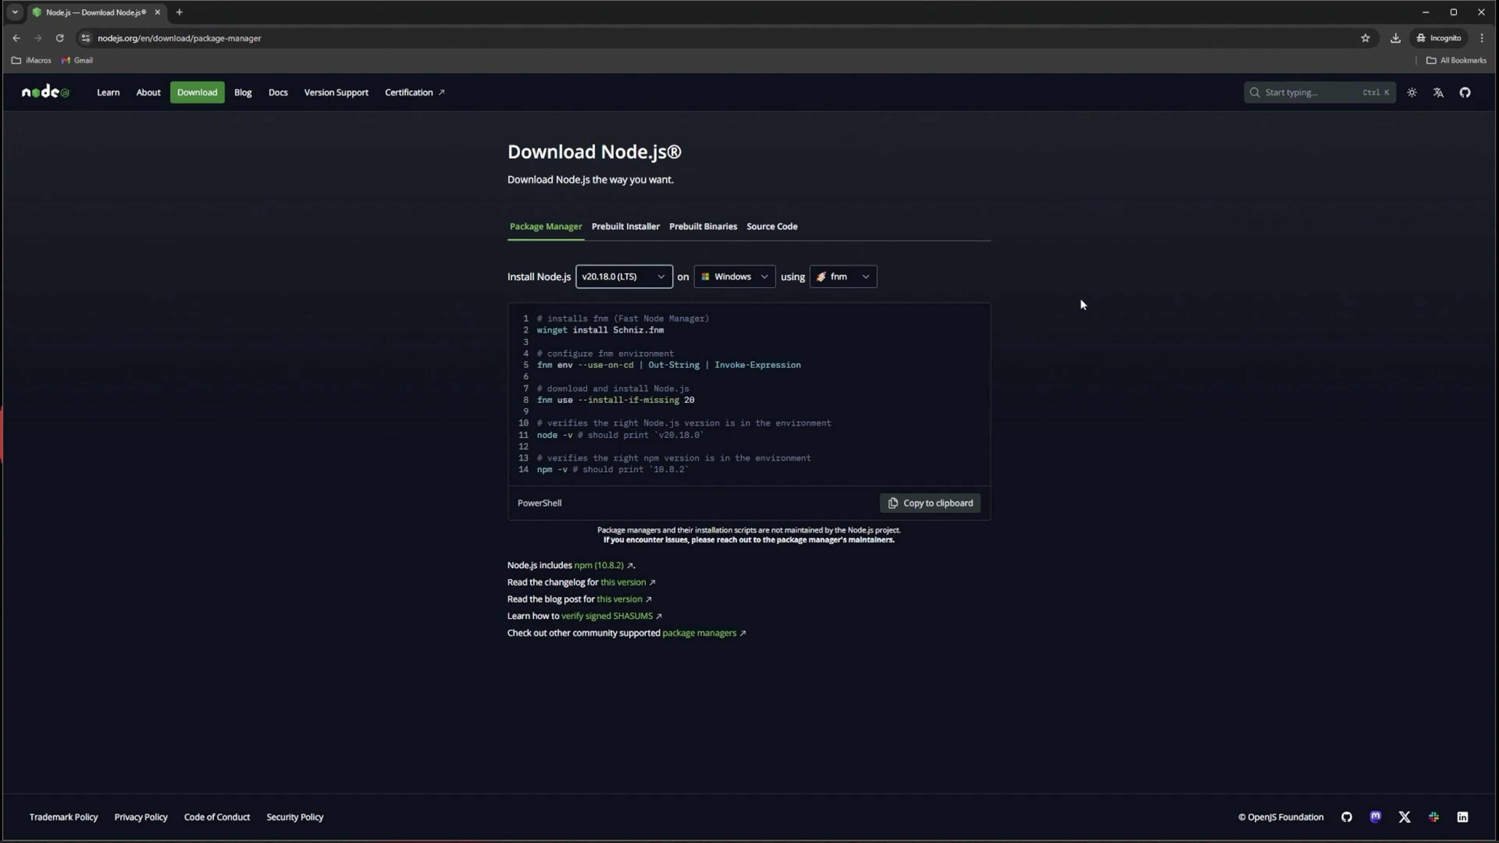
click(620, 235)
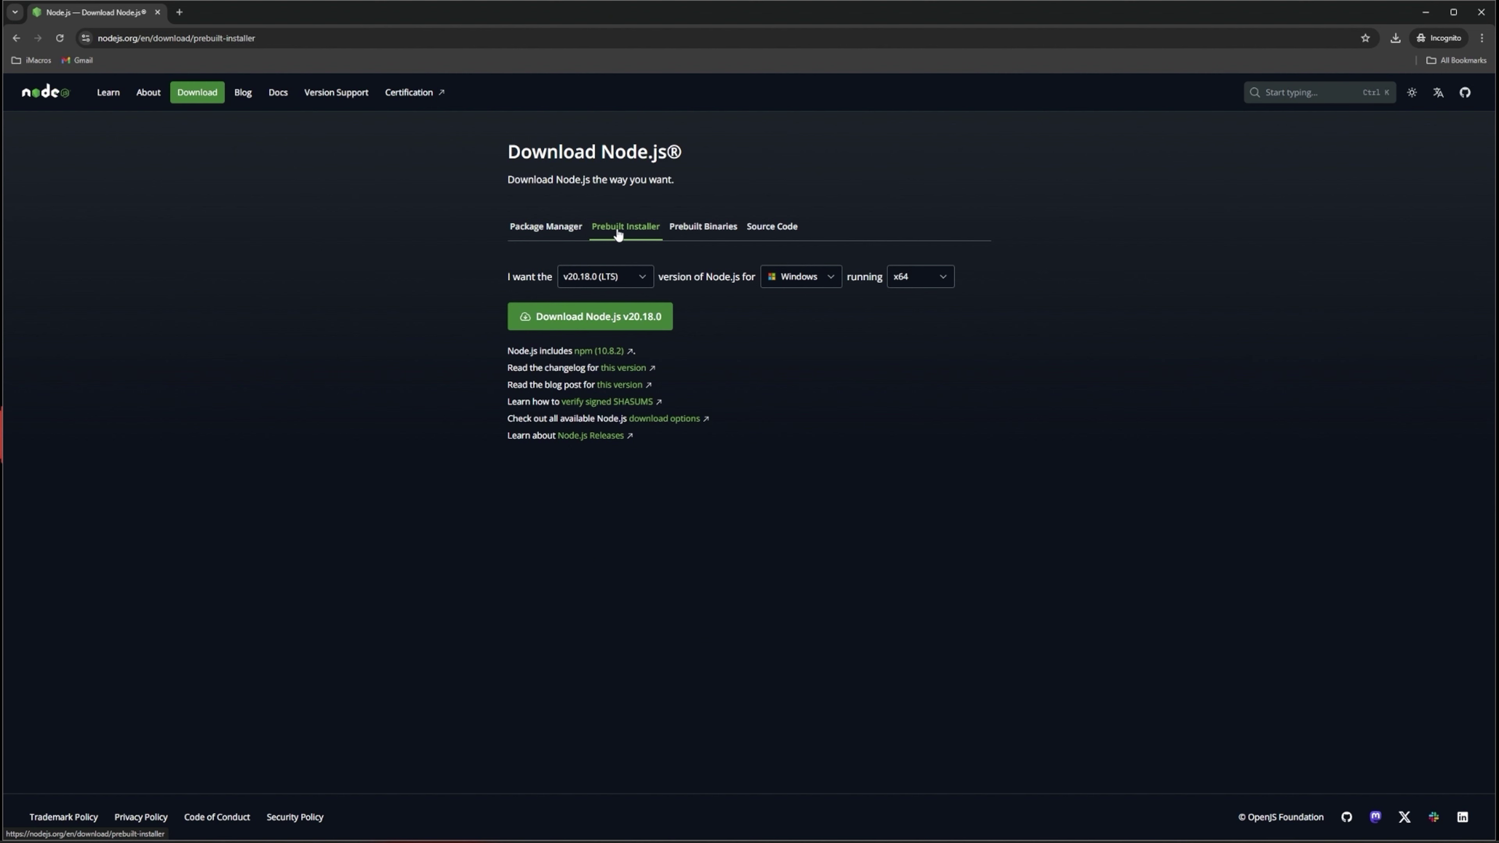
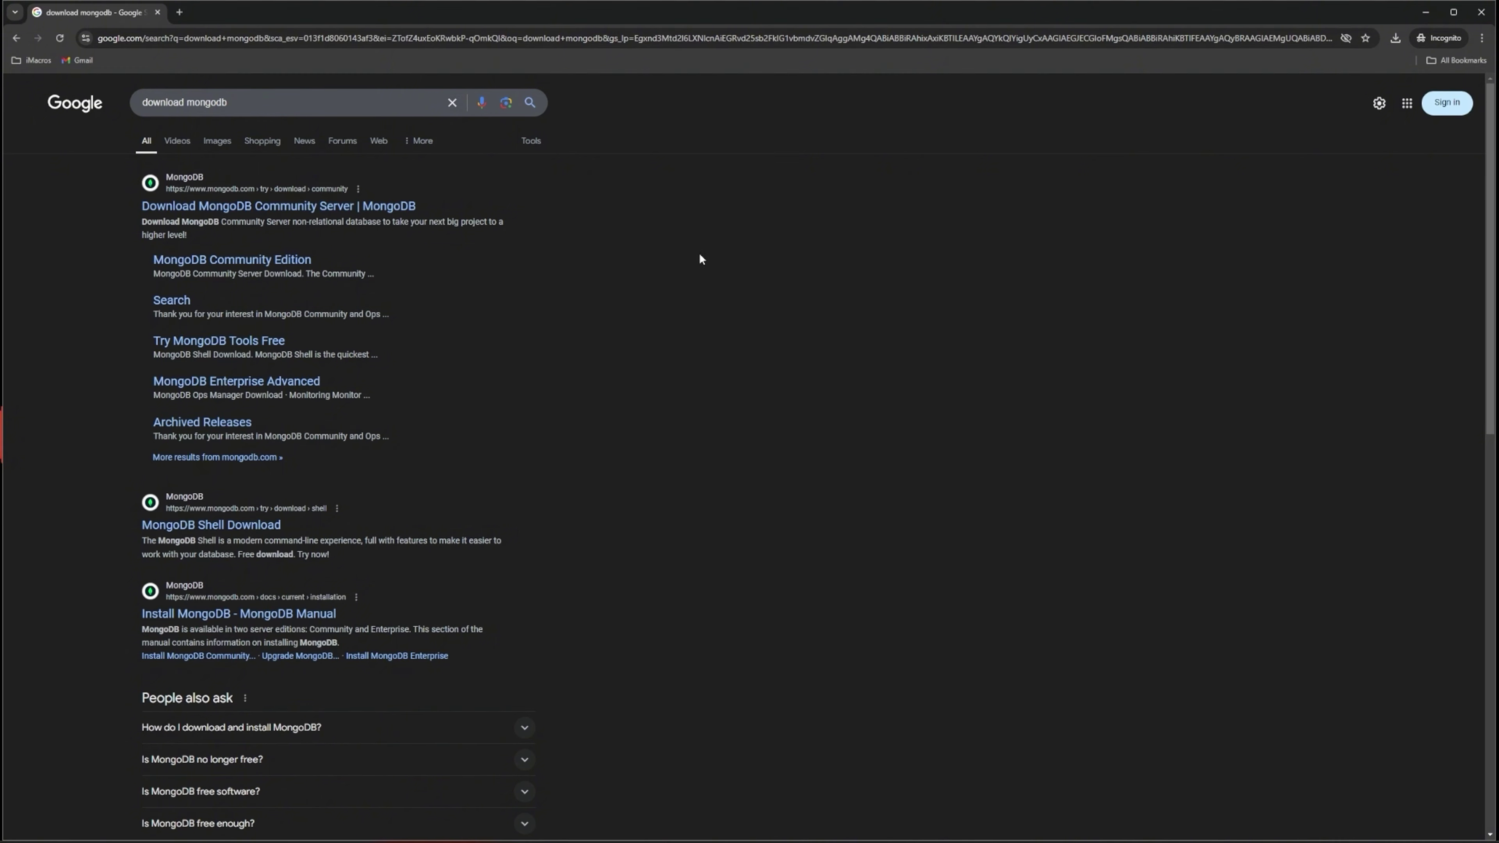
Step: Open the MongoDB Community Server download page and save the 8.0.3 Windows x64 msi package in Downloads
click(220, 207)
scroll(771, 384, down, 10)
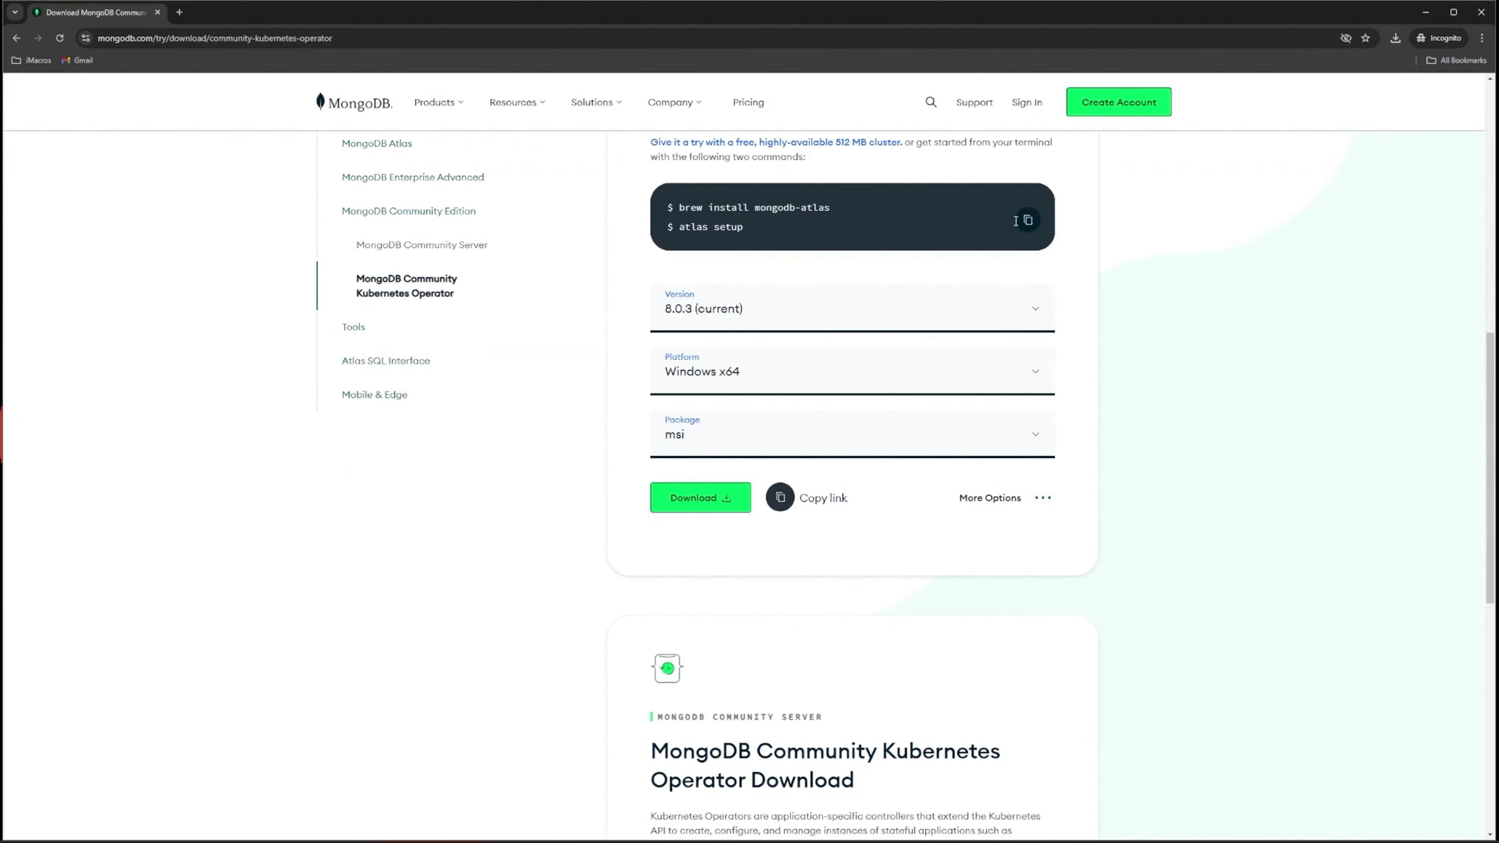
scroll(771, 383, up, 6)
scroll(891, 390, down, 7)
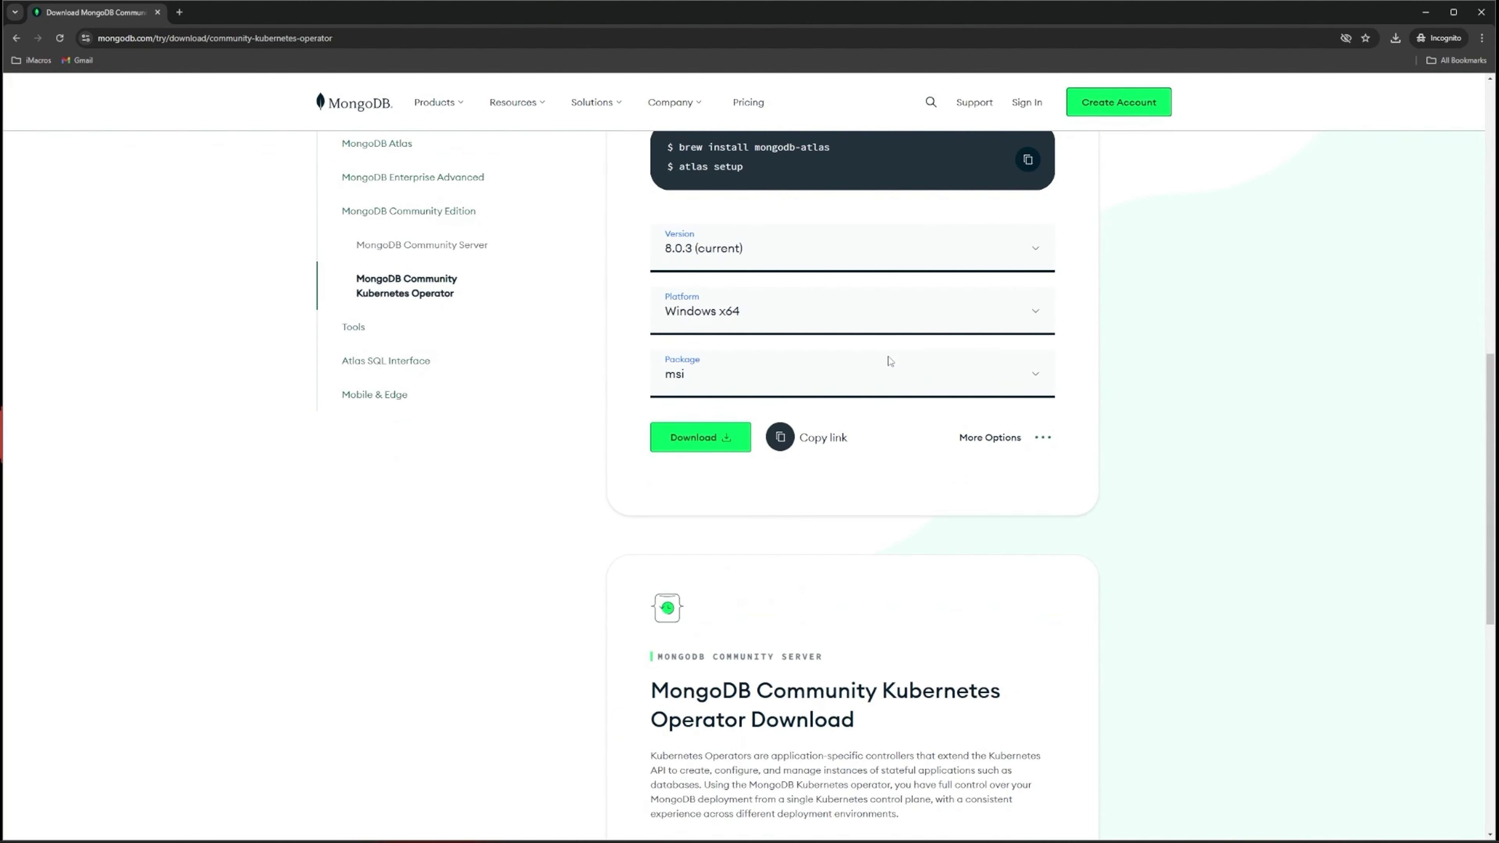
scroll(756, 490, up, 2)
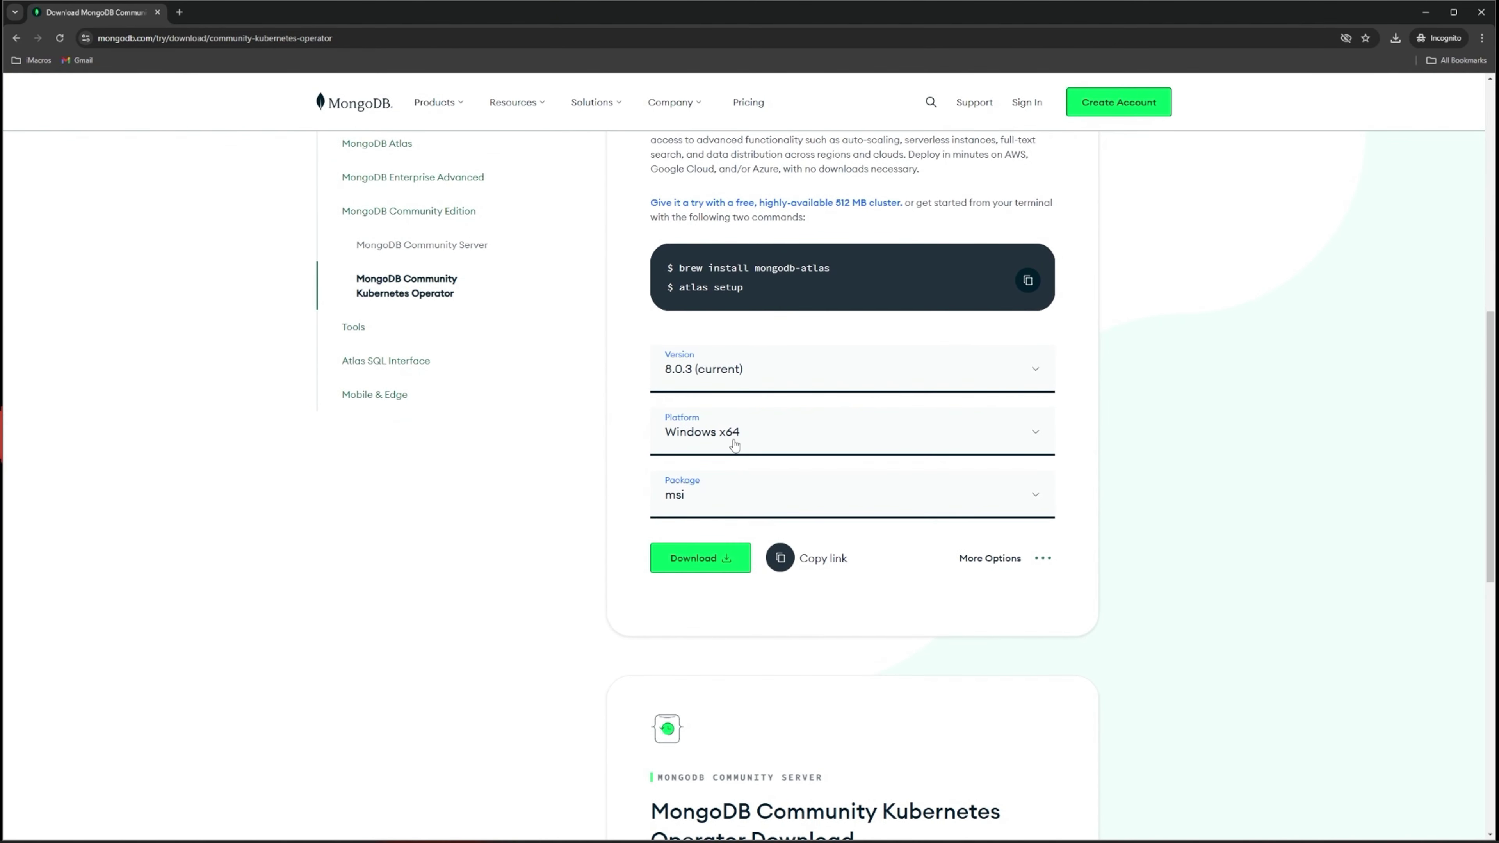
click(732, 444)
click(1168, 412)
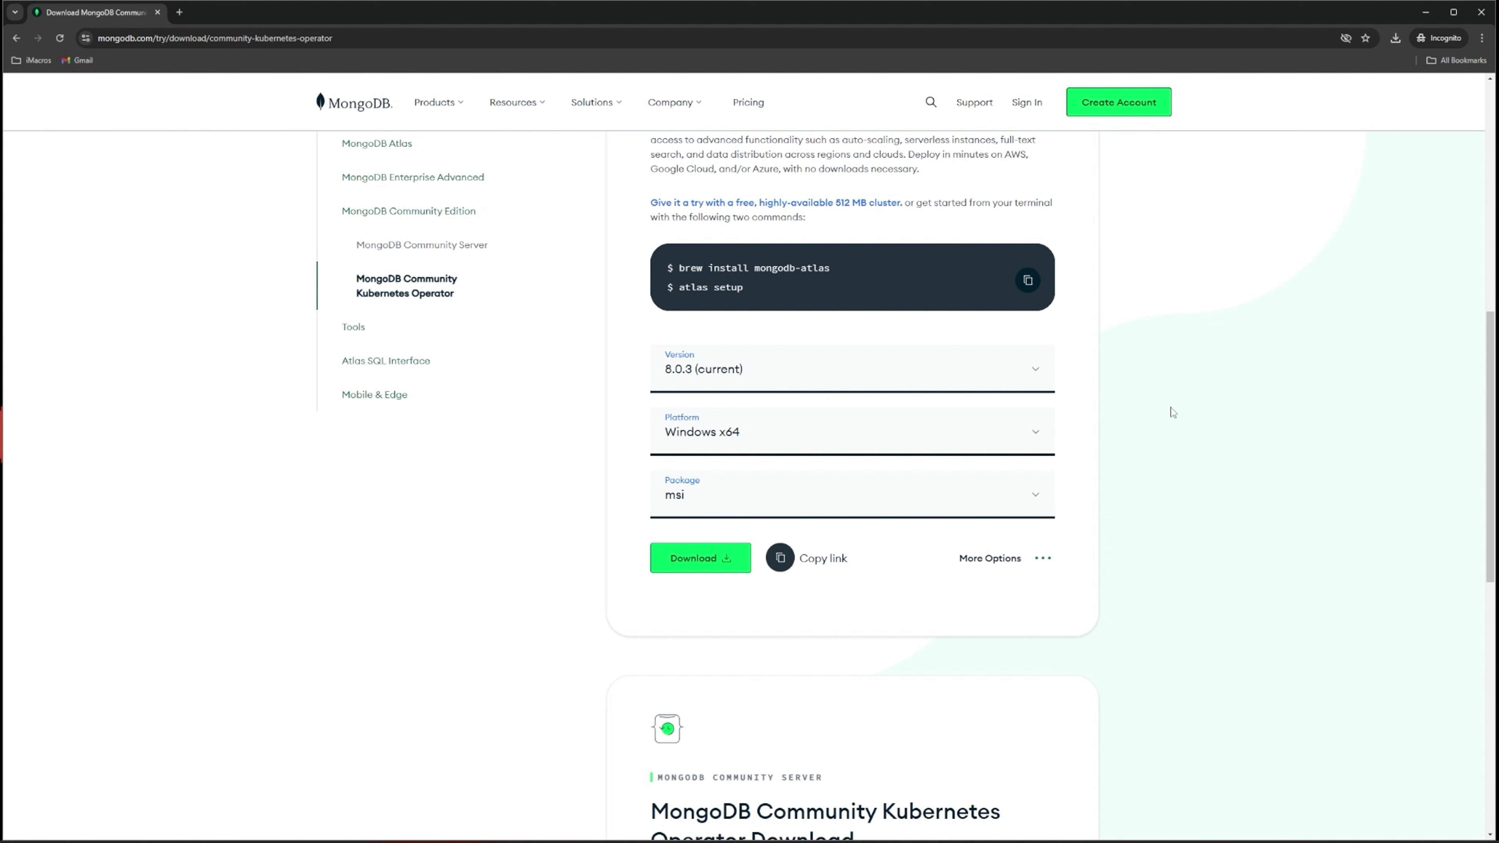
click(709, 565)
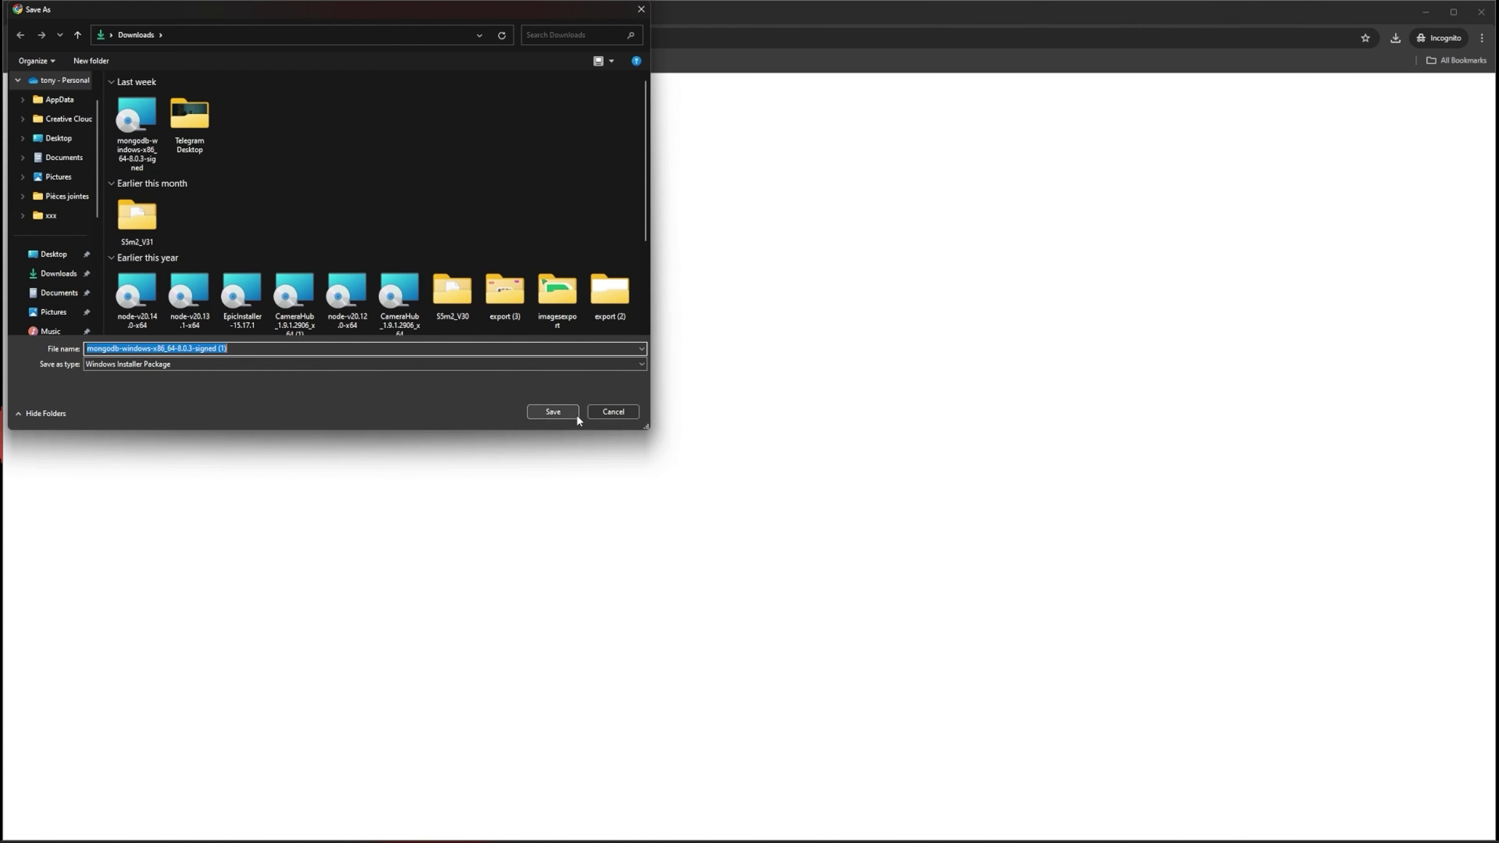
click(575, 415)
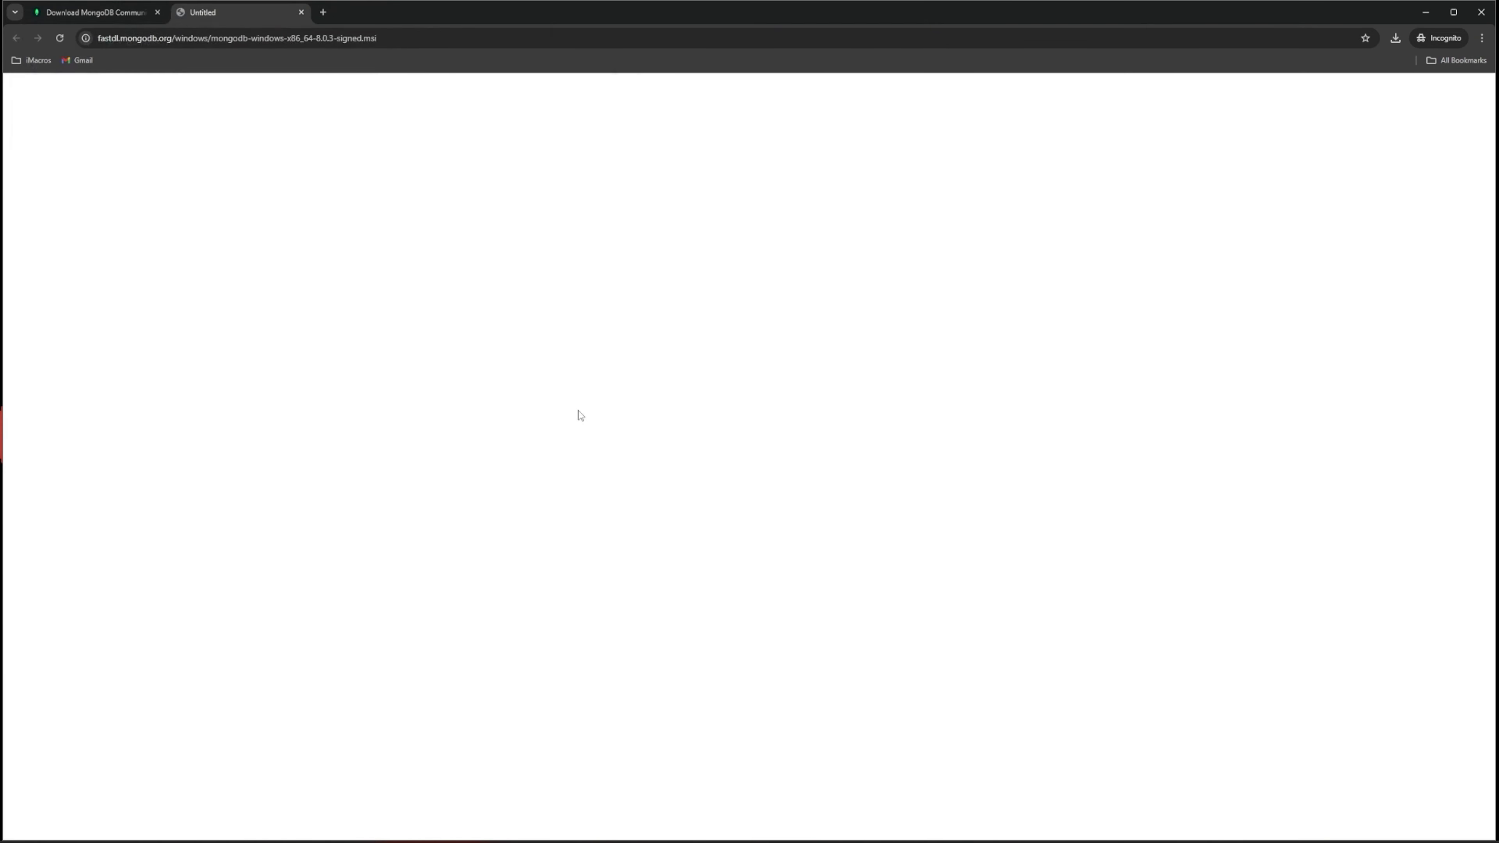
Step: Launch the downloaded MongoDB 8.0.3 installer and continue past its welcome page
click(1396, 37)
click(1298, 112)
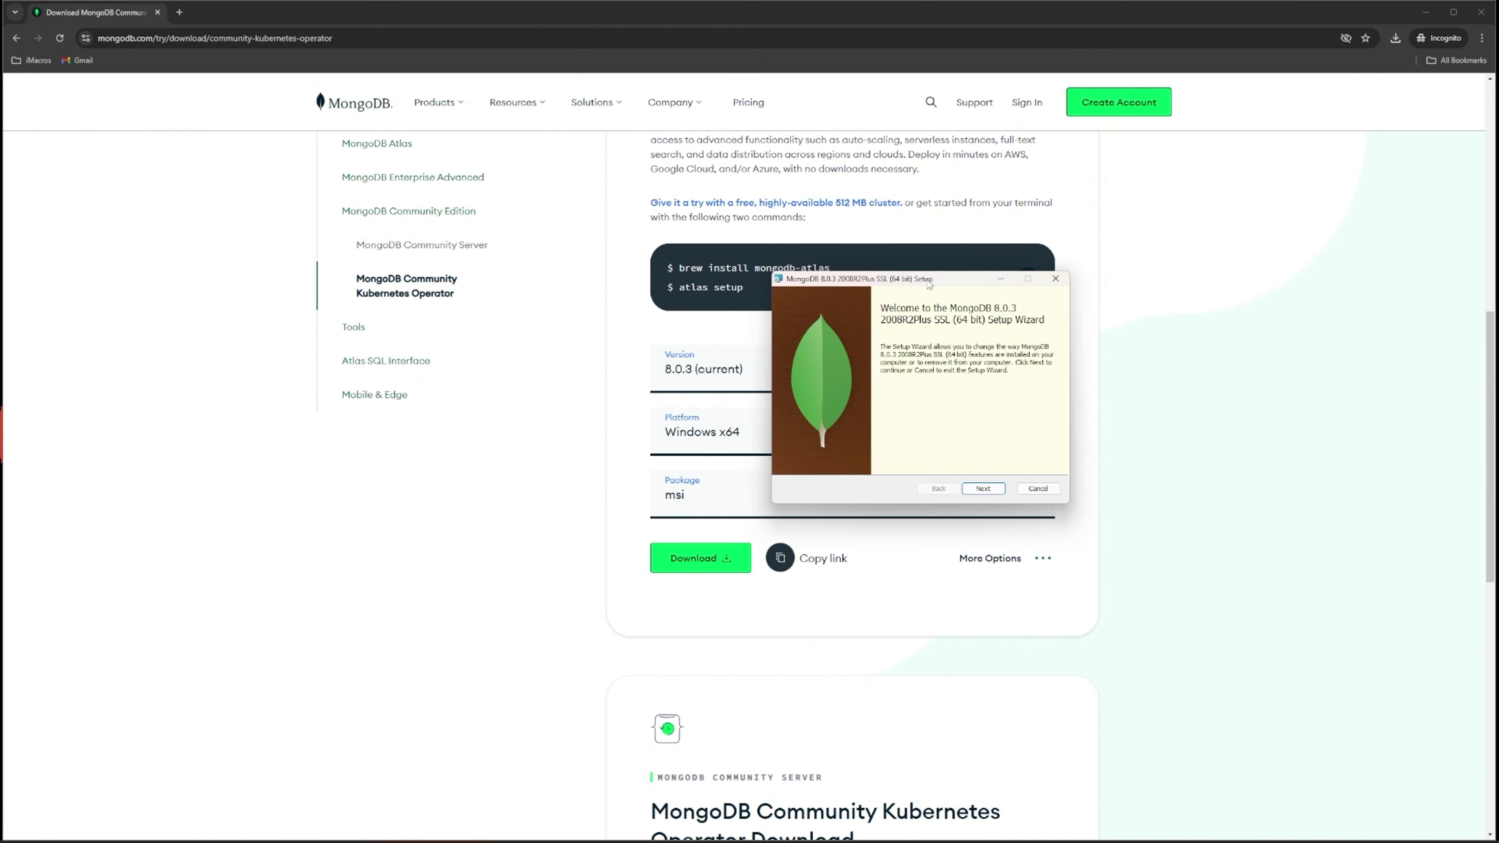
drag(929, 283, 929, 310)
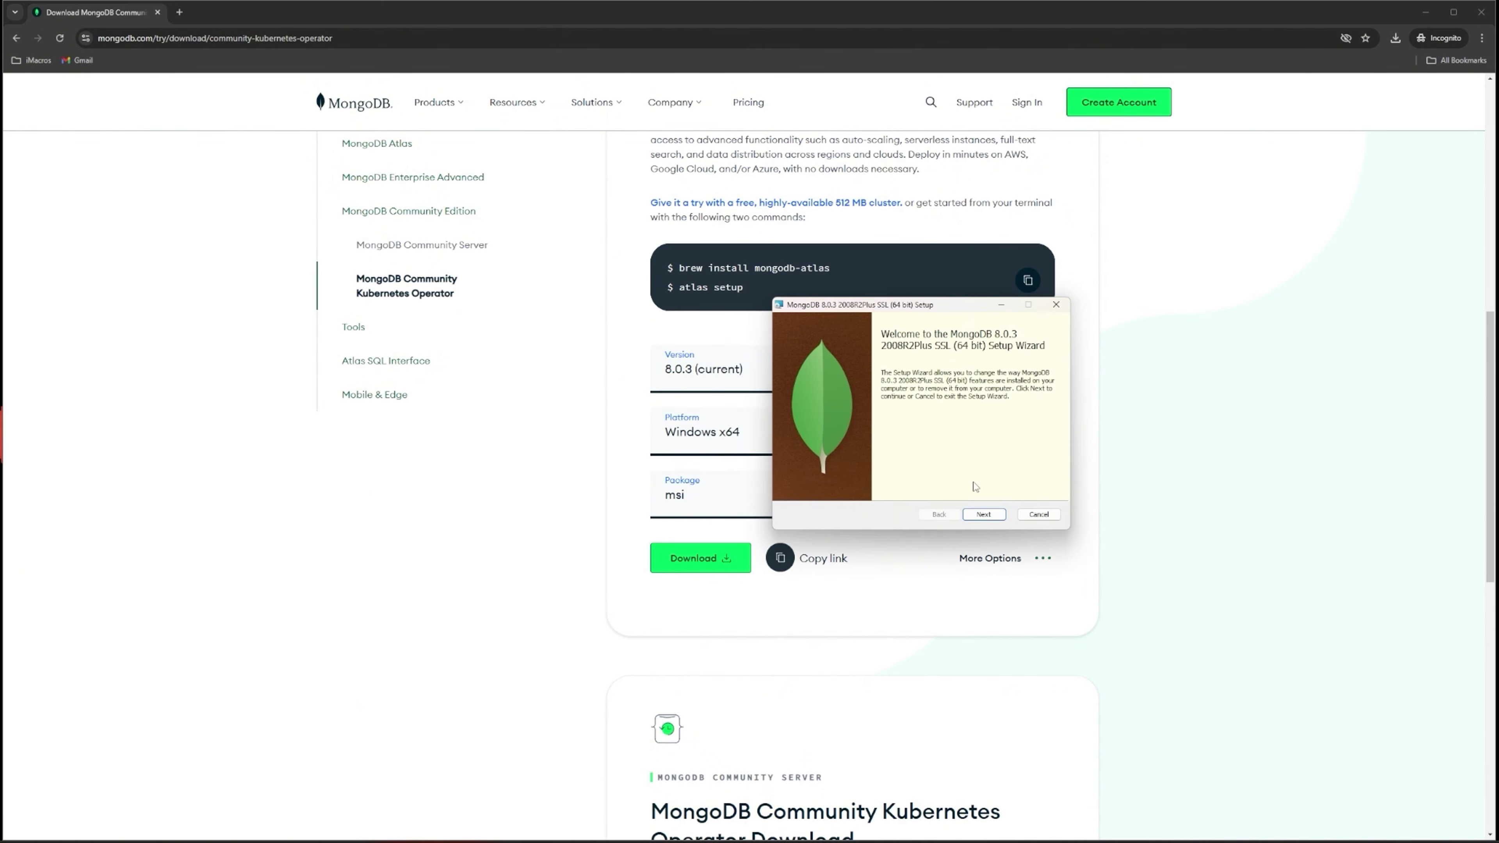
click(983, 514)
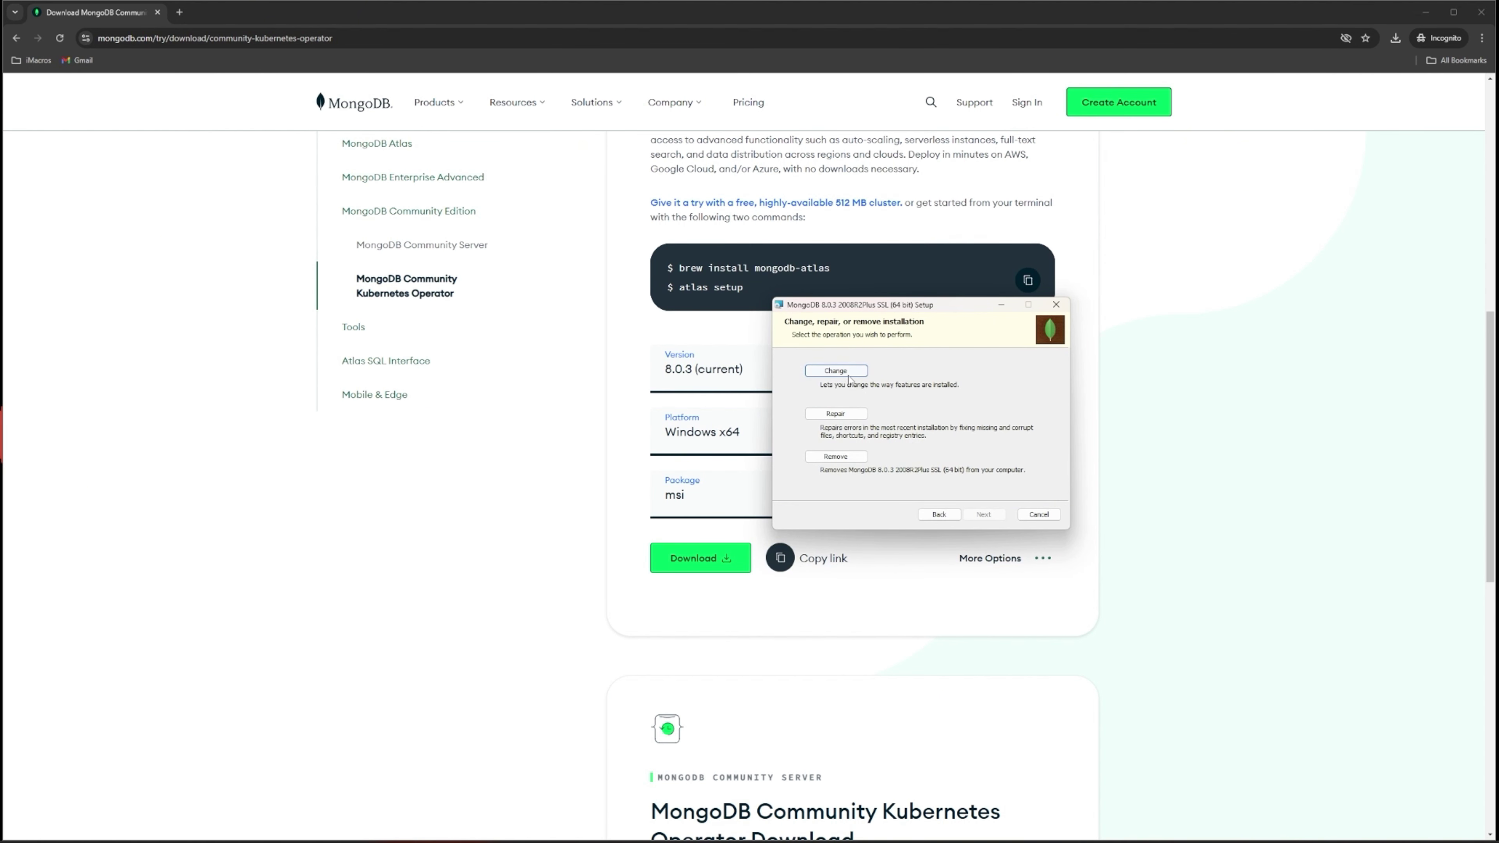
Step: Run the downloaded MongoDB installer again and accept the terms of the license agreement
click(1396, 38)
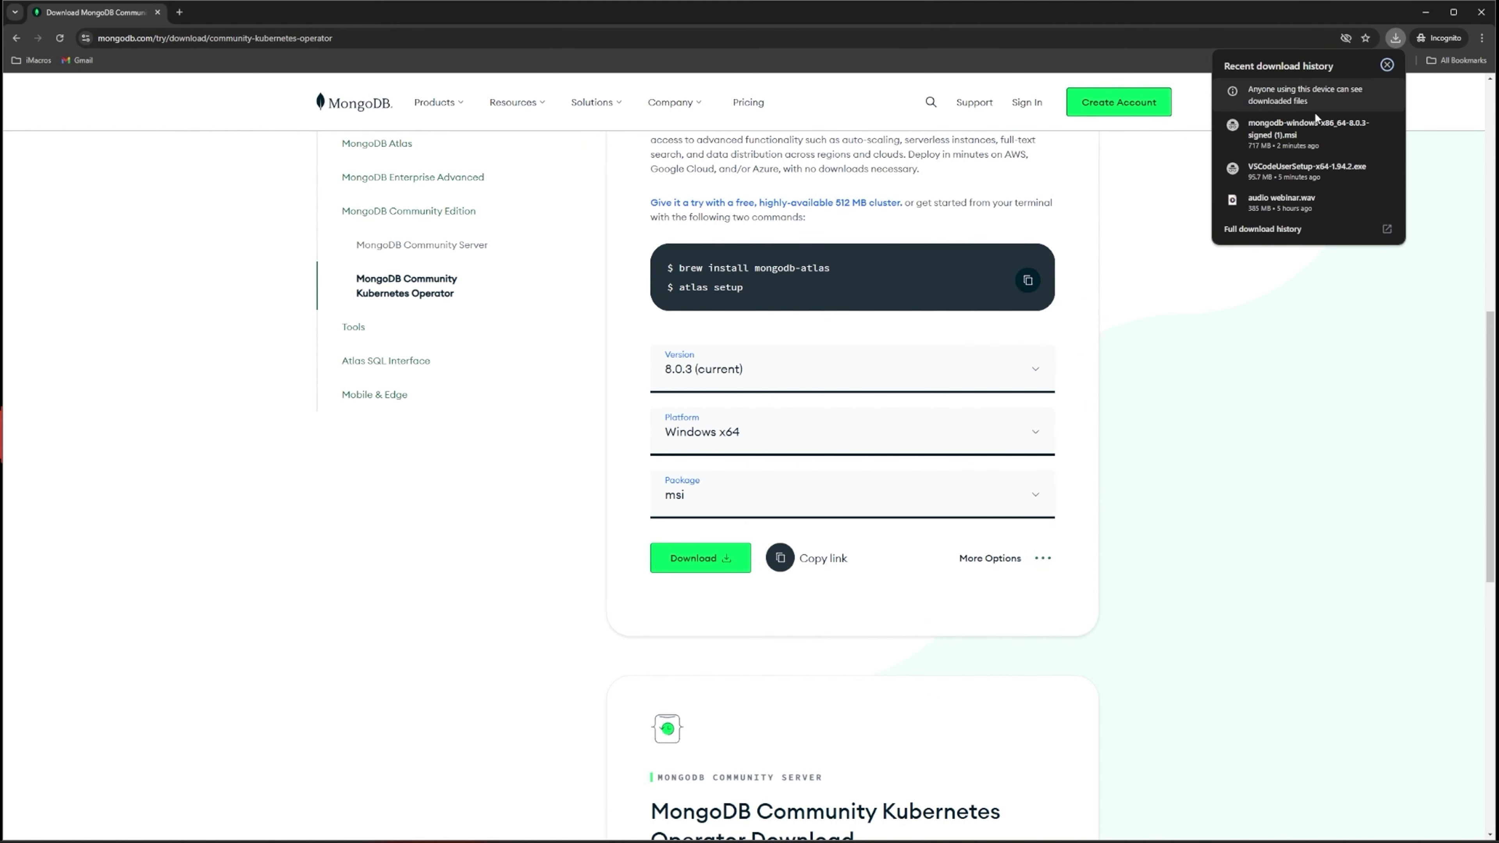
click(1285, 137)
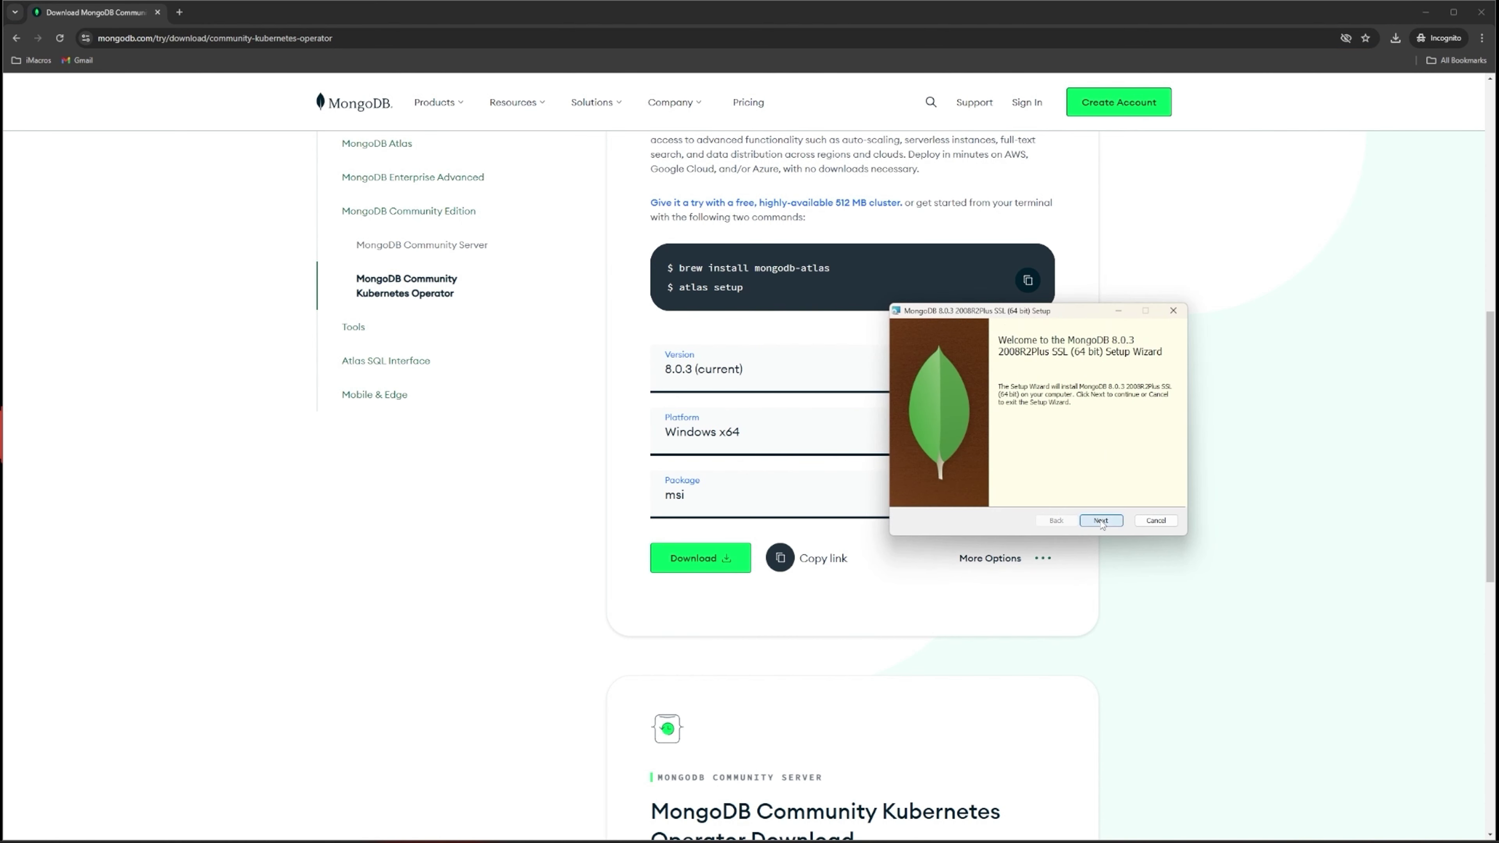
click(1102, 521)
click(909, 492)
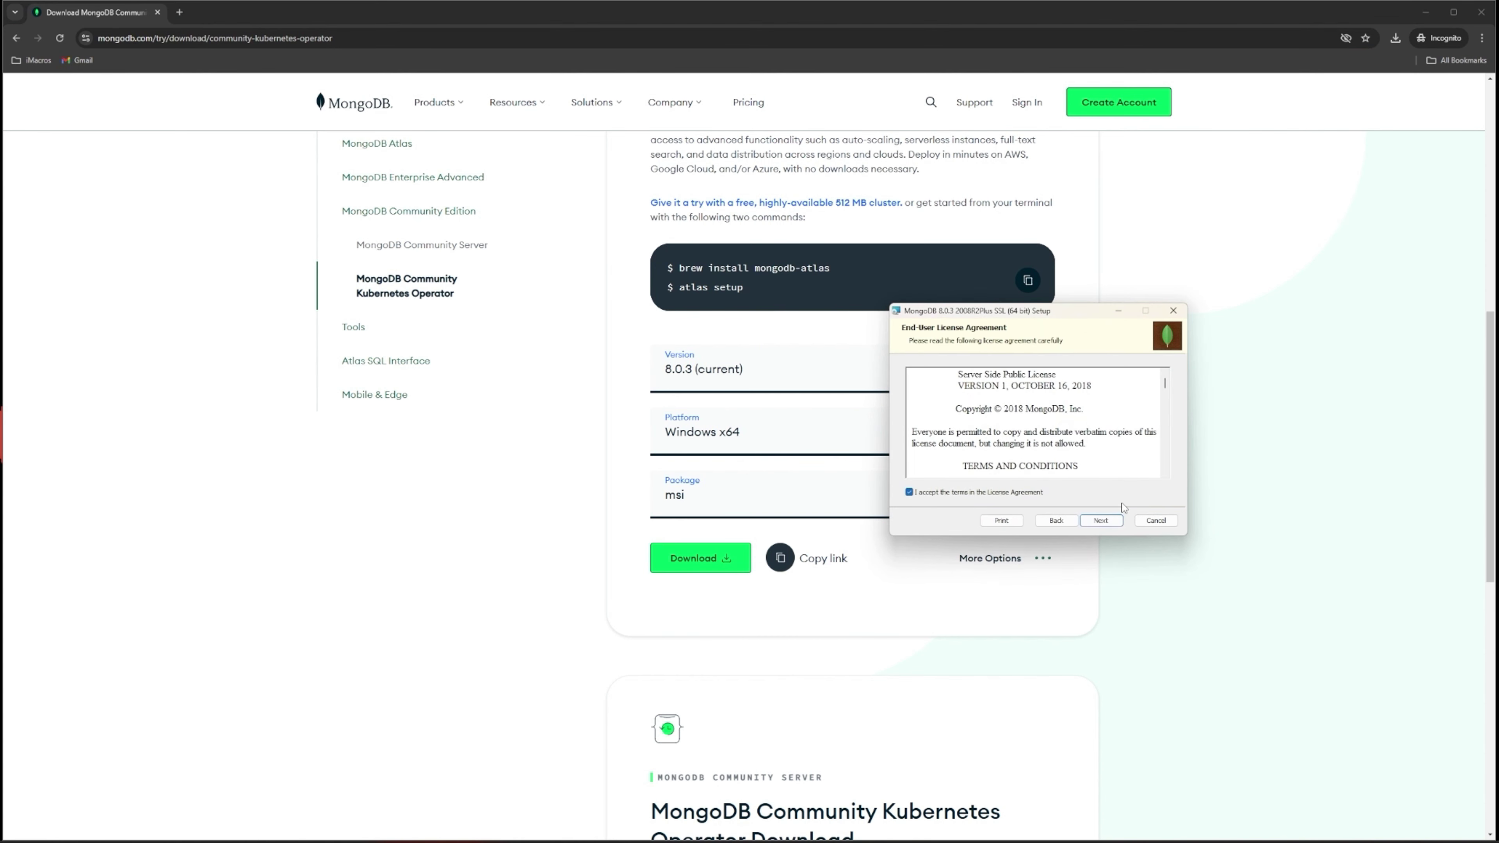
click(1101, 521)
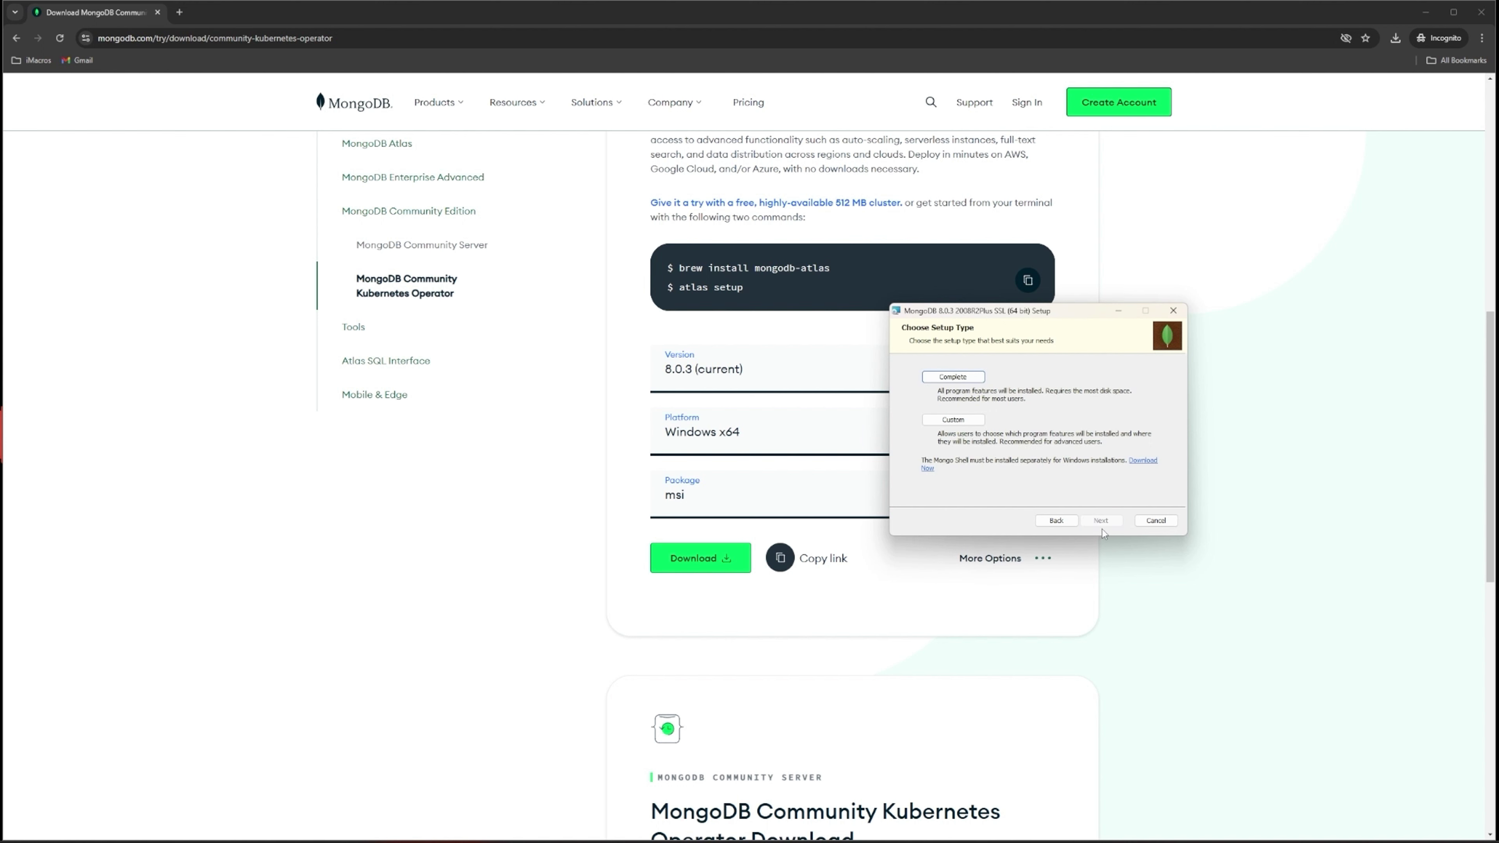
Step: Install the Complete MongoDB setup as a Network Service user service with MongoDB Compass included, and close Compass once it opens
click(957, 380)
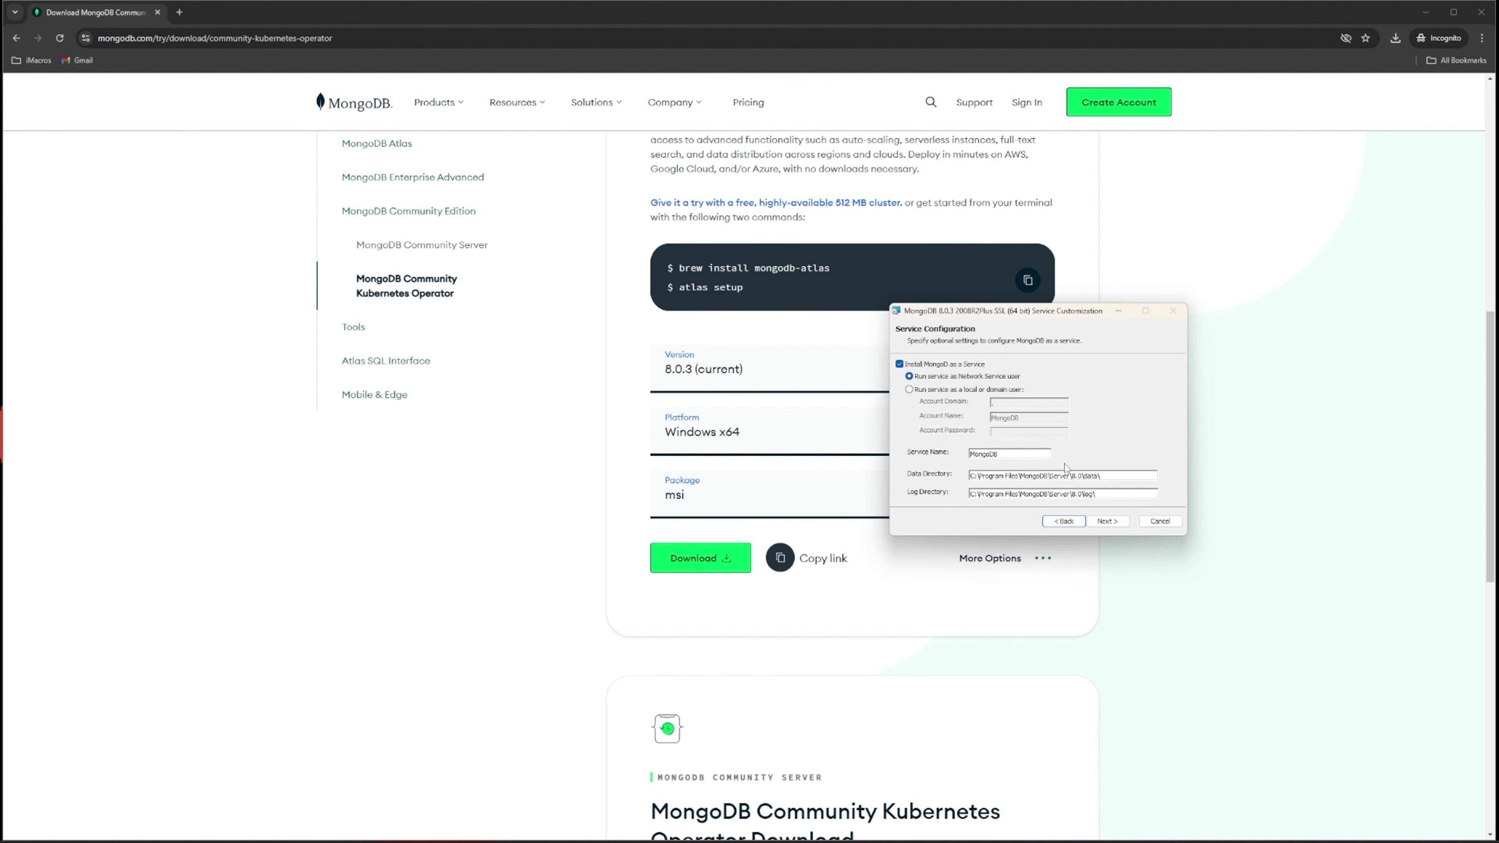
click(1109, 522)
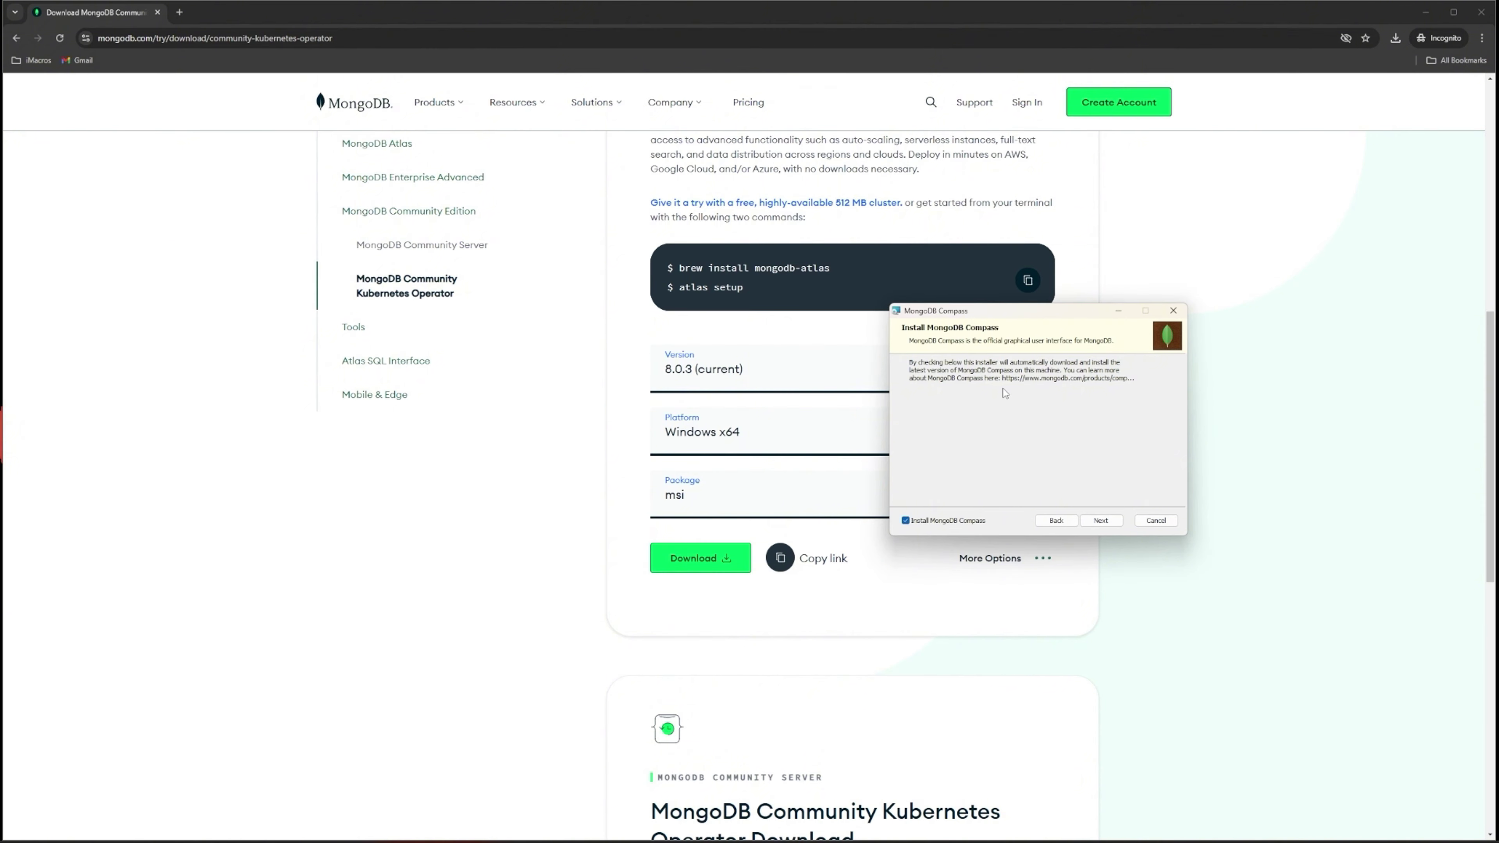
click(1098, 521)
click(1094, 520)
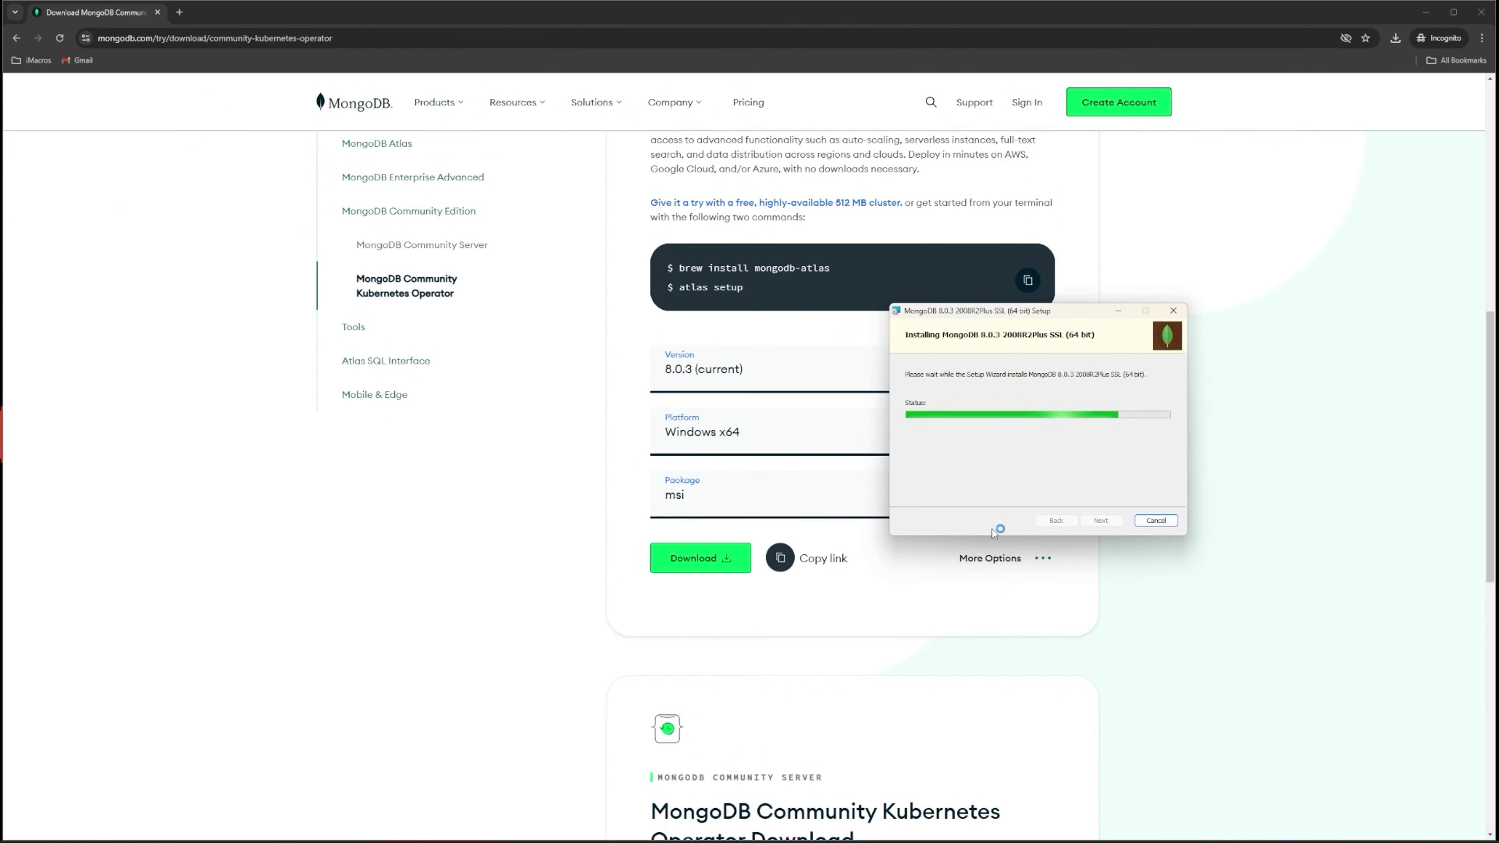
drag(1039, 315, 952, 285)
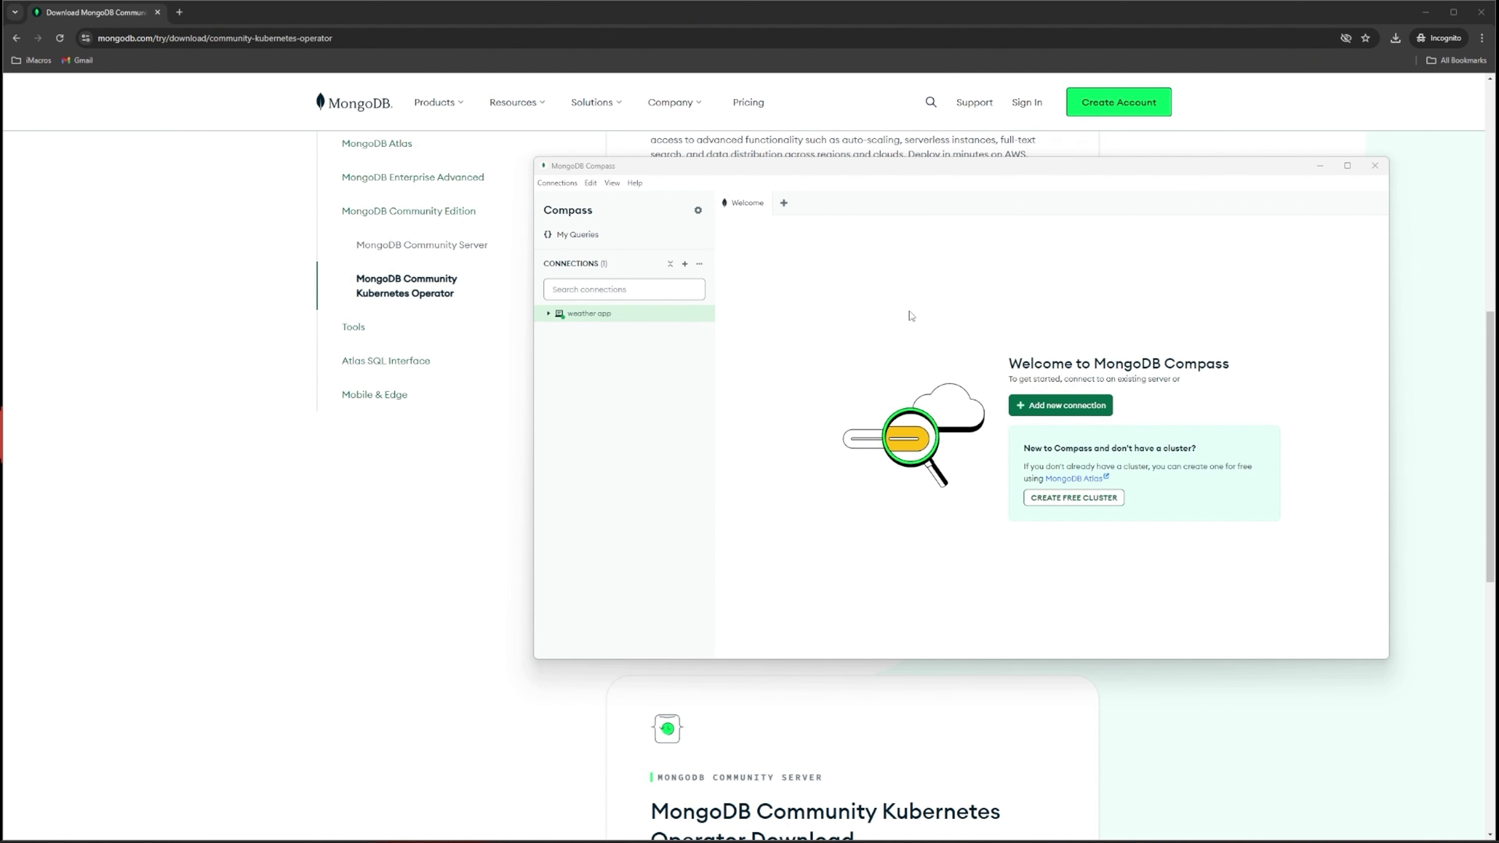
click(1374, 169)
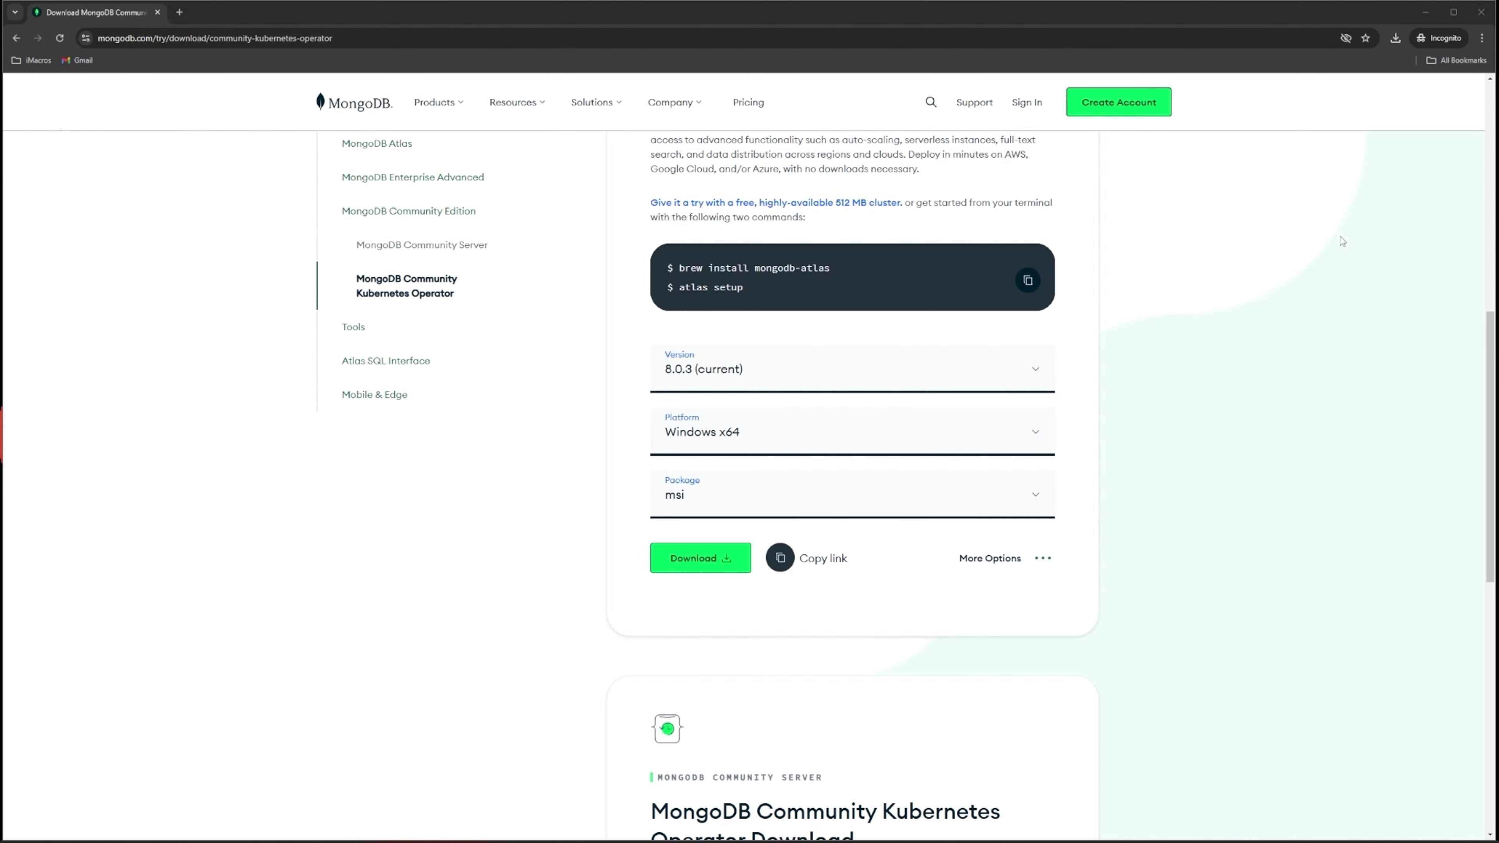
Step: Open a Command Prompt and check the MongoDB service status with "sc query mongodb"
key(super)
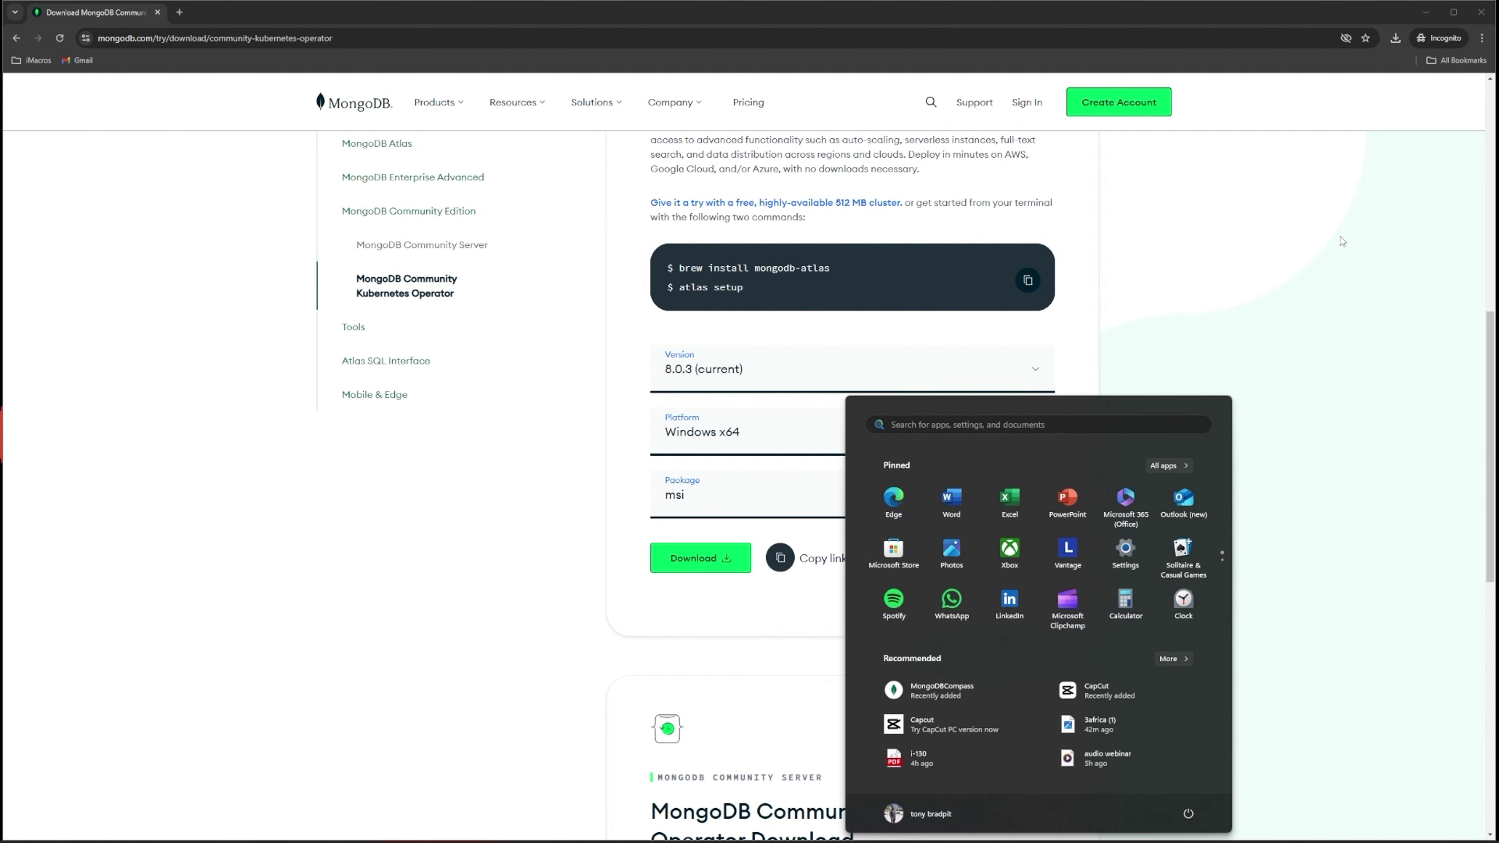
text(cmd)
key(Return)
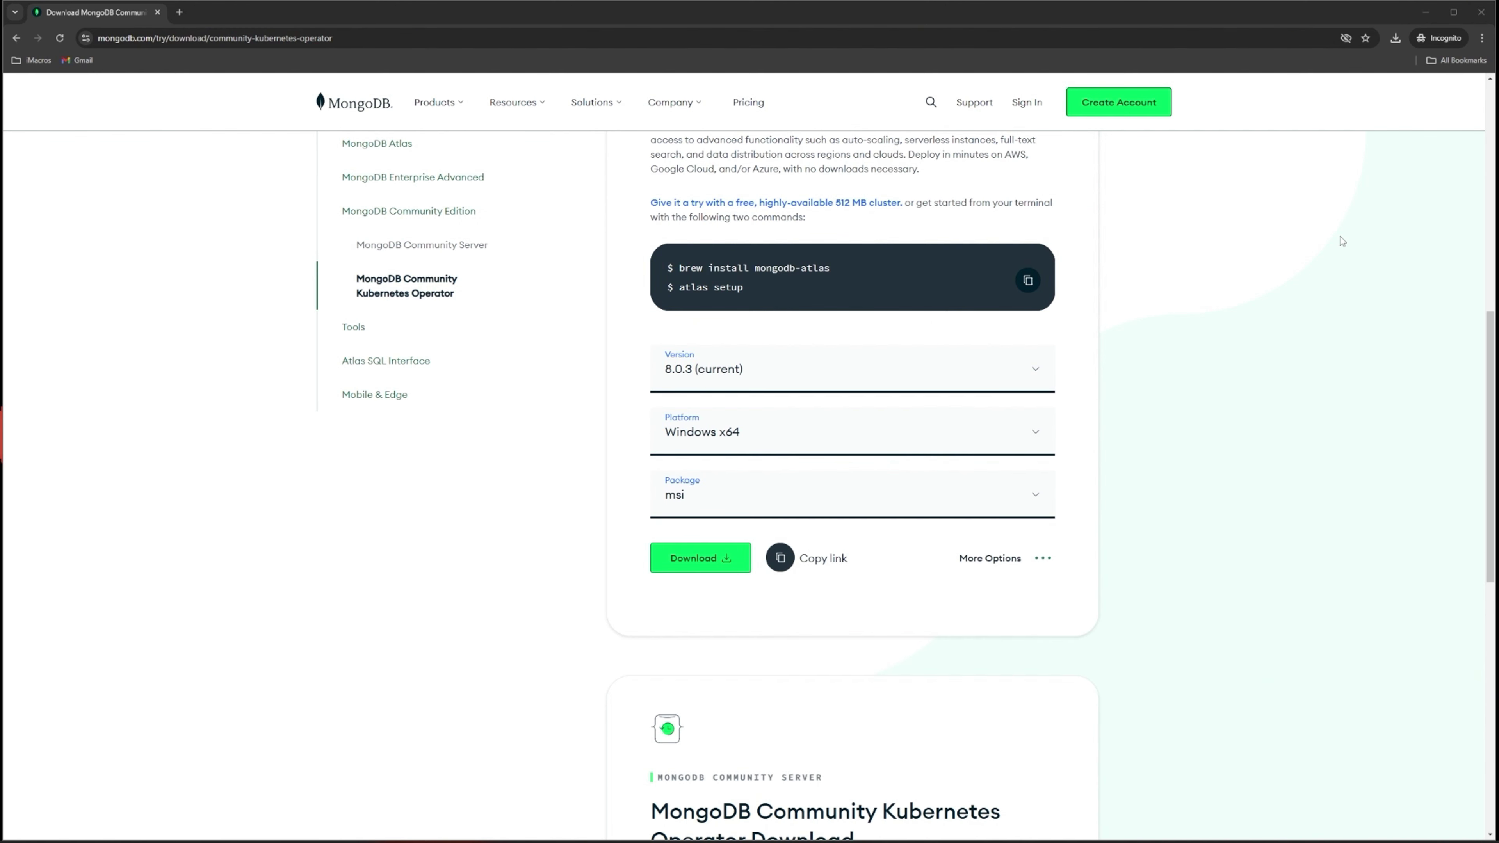
drag(443, 111, 645, 145)
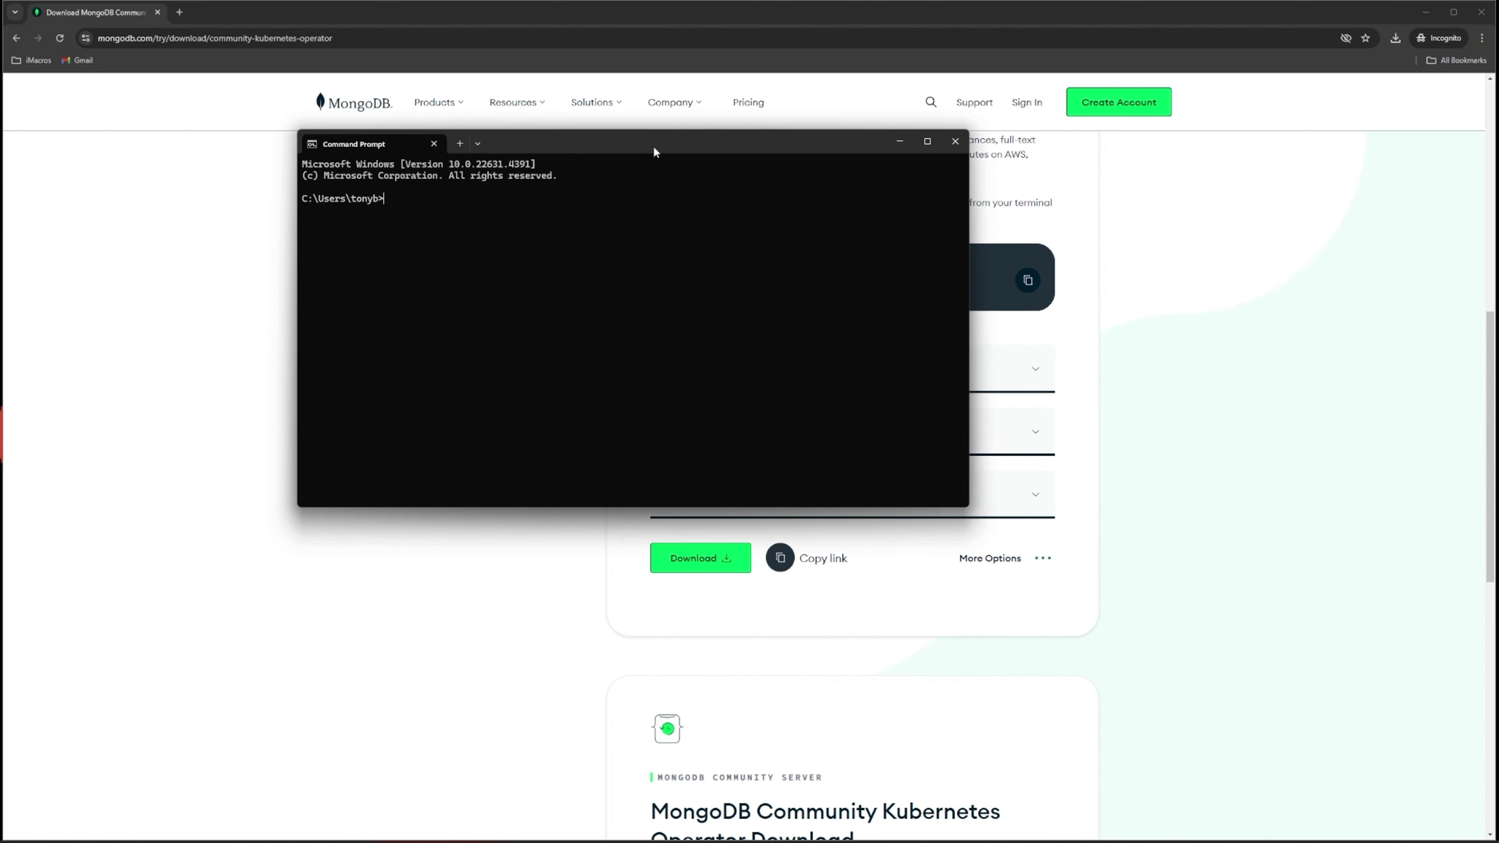
text(sc query mongodb)
key(Return)
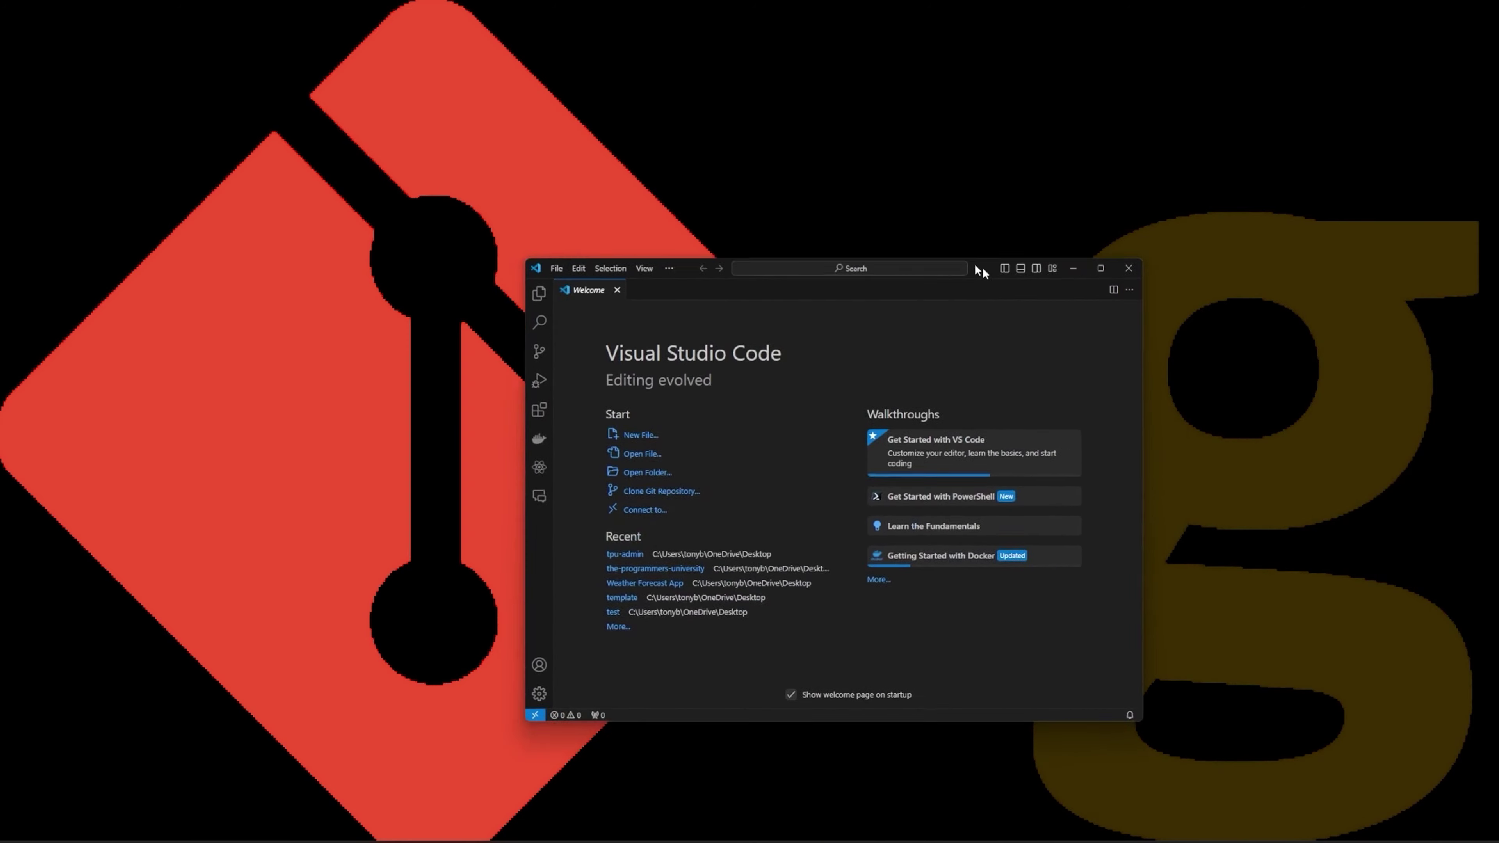
Step: Expand the Visual Studio Code window to fill the screen and enlarge its interface by four zoom levels
drag(519, 44, 1492, 838)
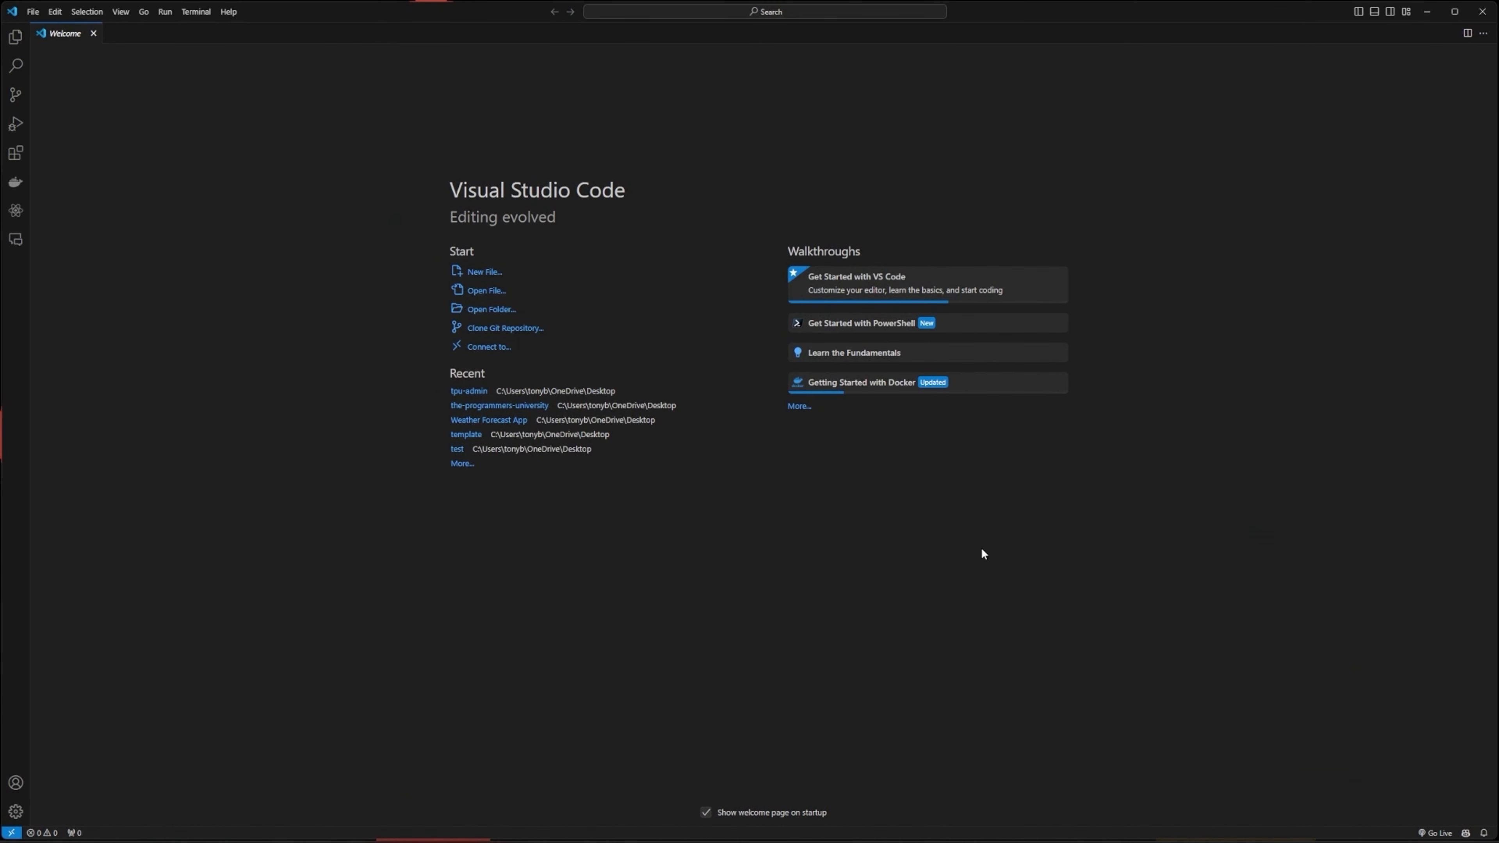
key(ctrl+equal)
key(ctrl+equal)
key(ctrl+equal)
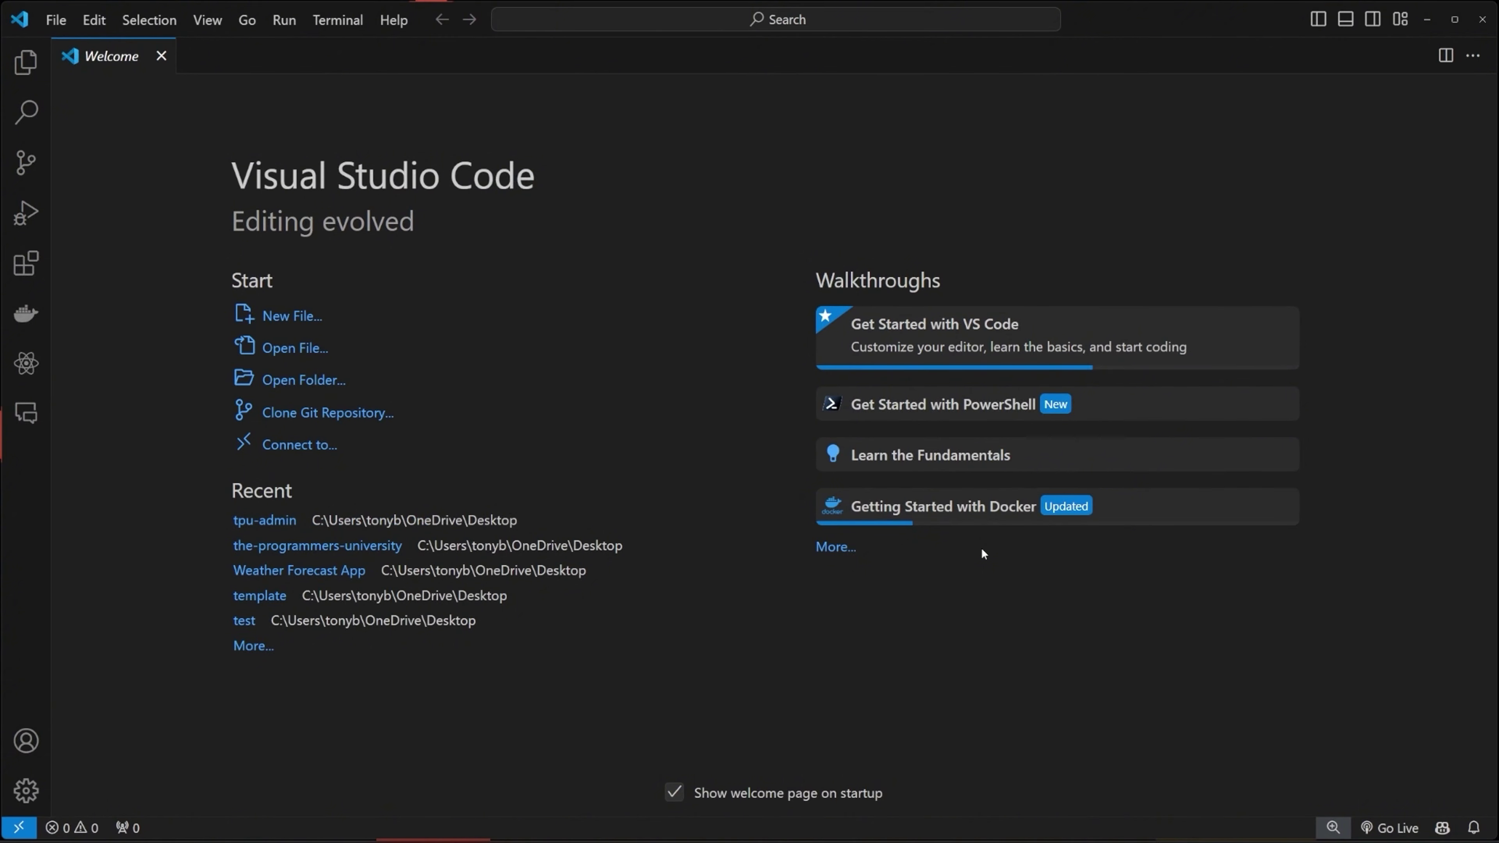
key(ctrl+equal)
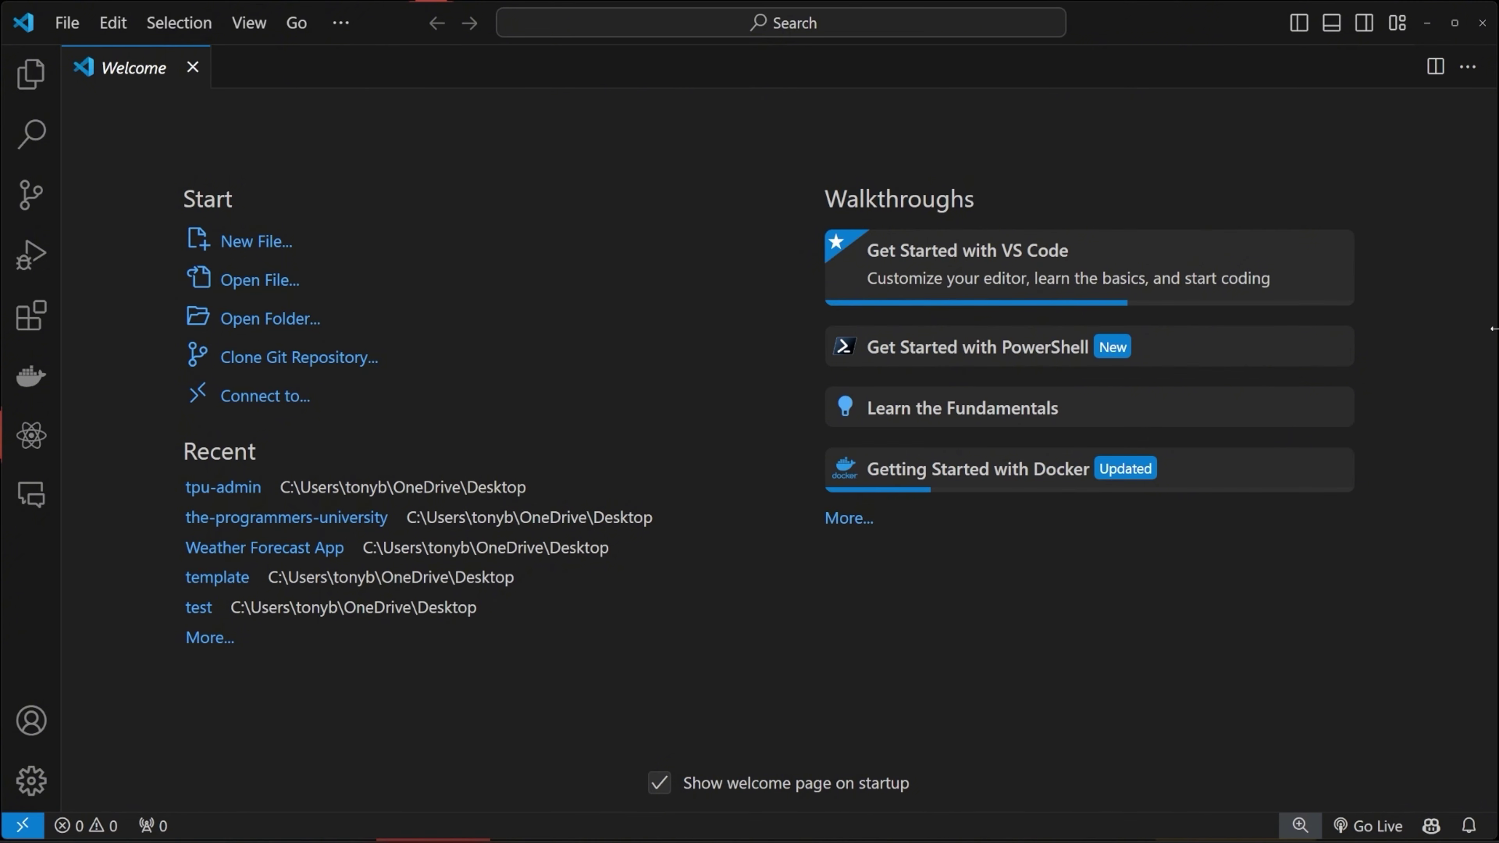
Step: Create a desktop folder named "Student Management app" beside the narrowed editor window and open it in Visual Studio Code
drag(1494, 328, 1318, 318)
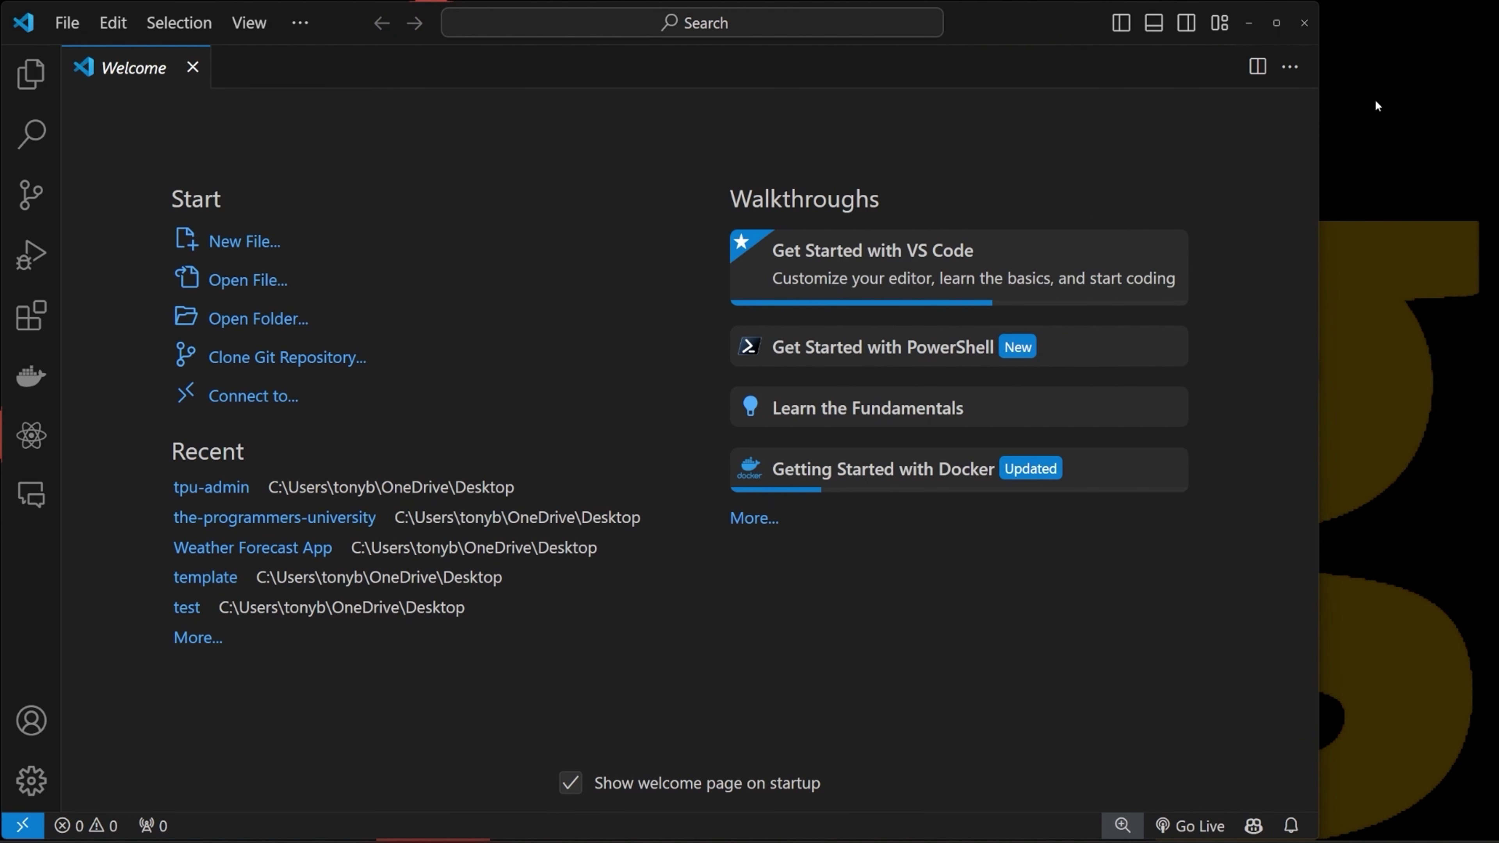
right_click(1348, 94)
mouse_move(1387, 195)
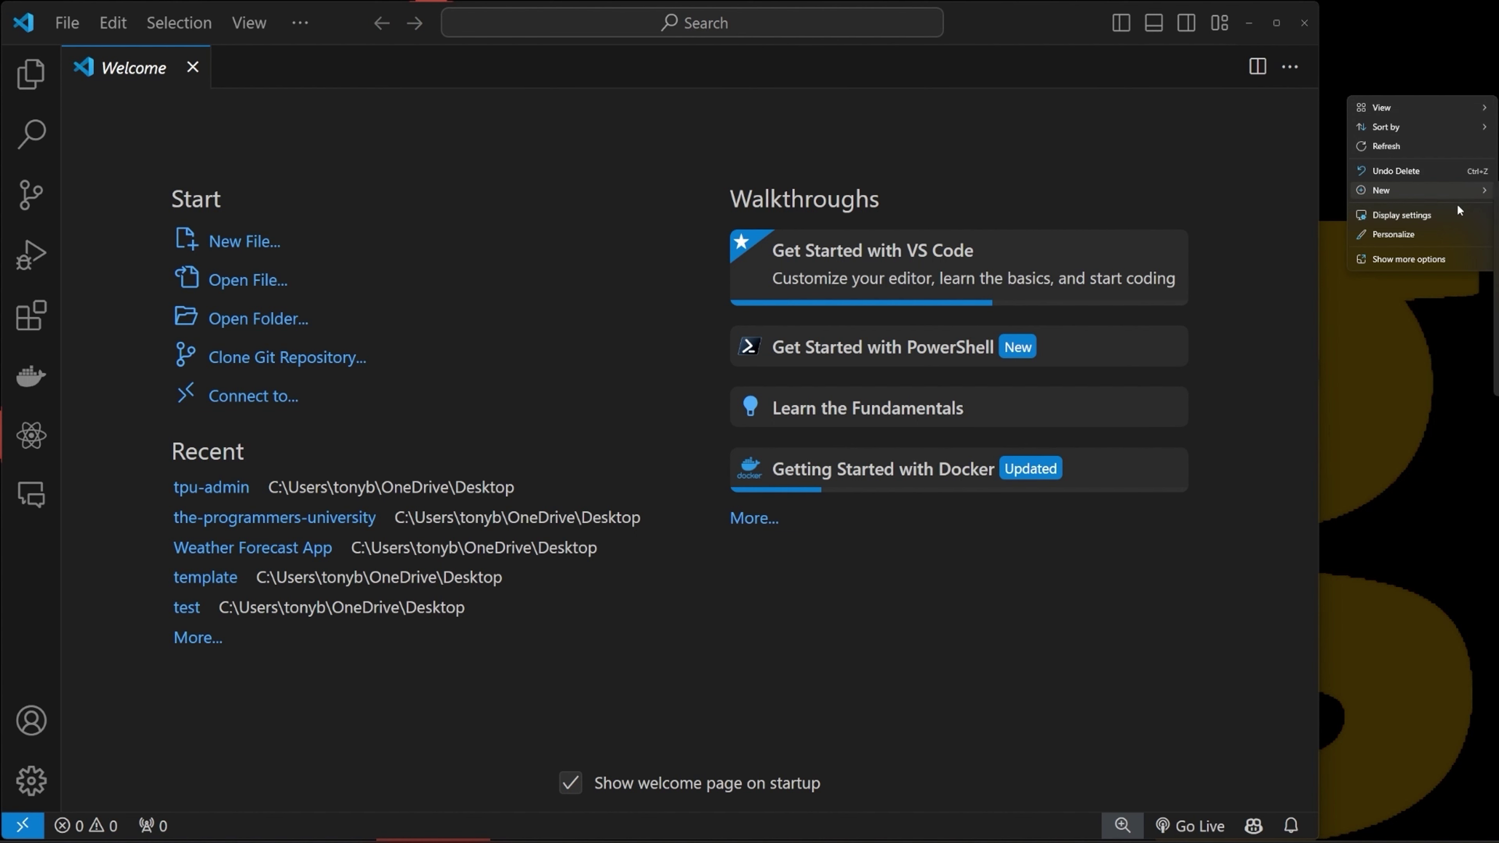
key(f)
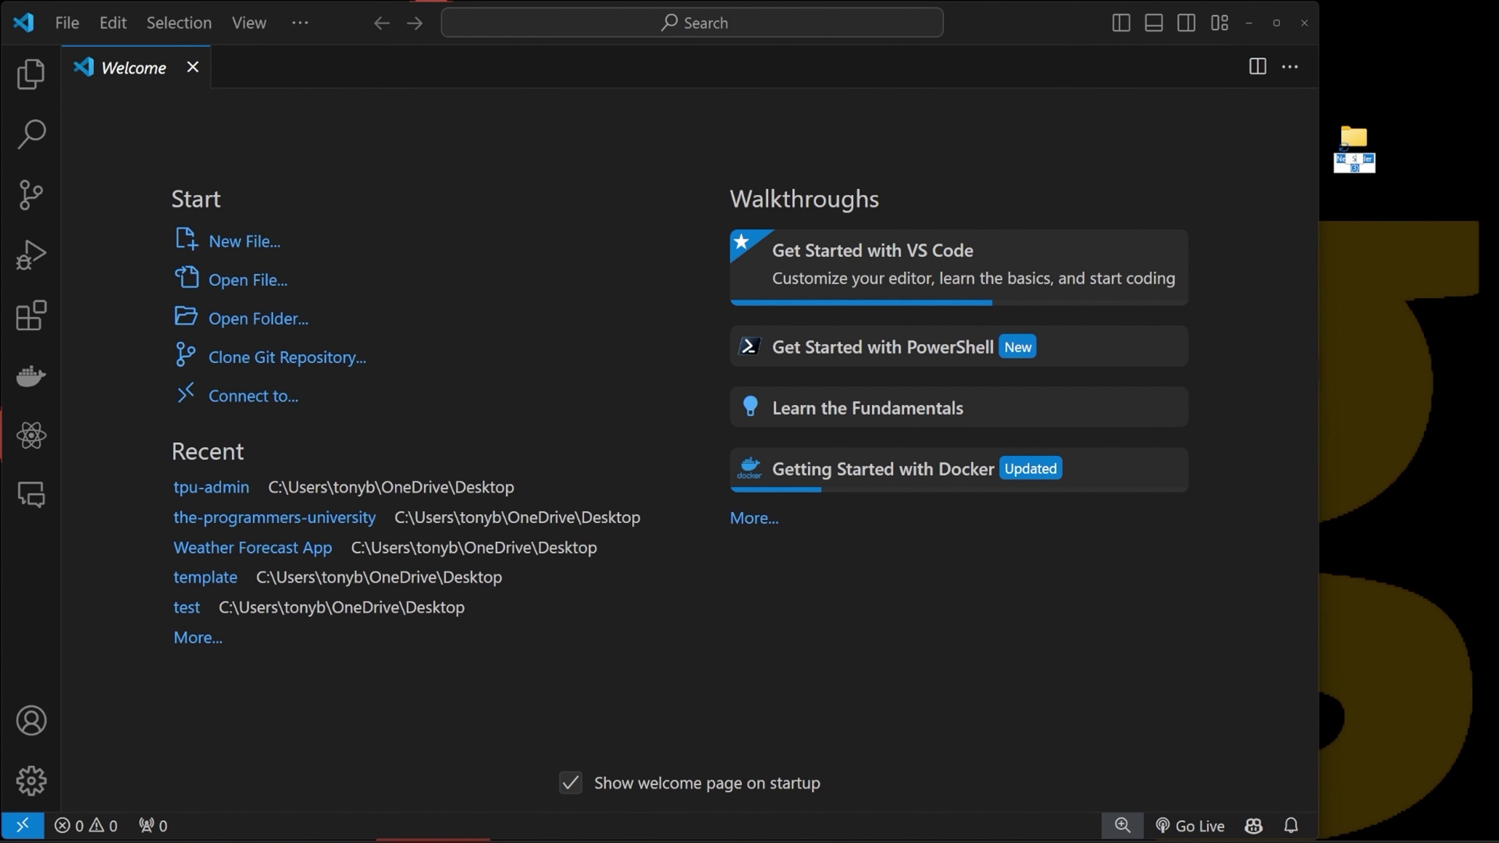
text(Student Mamangement app)
key(Return)
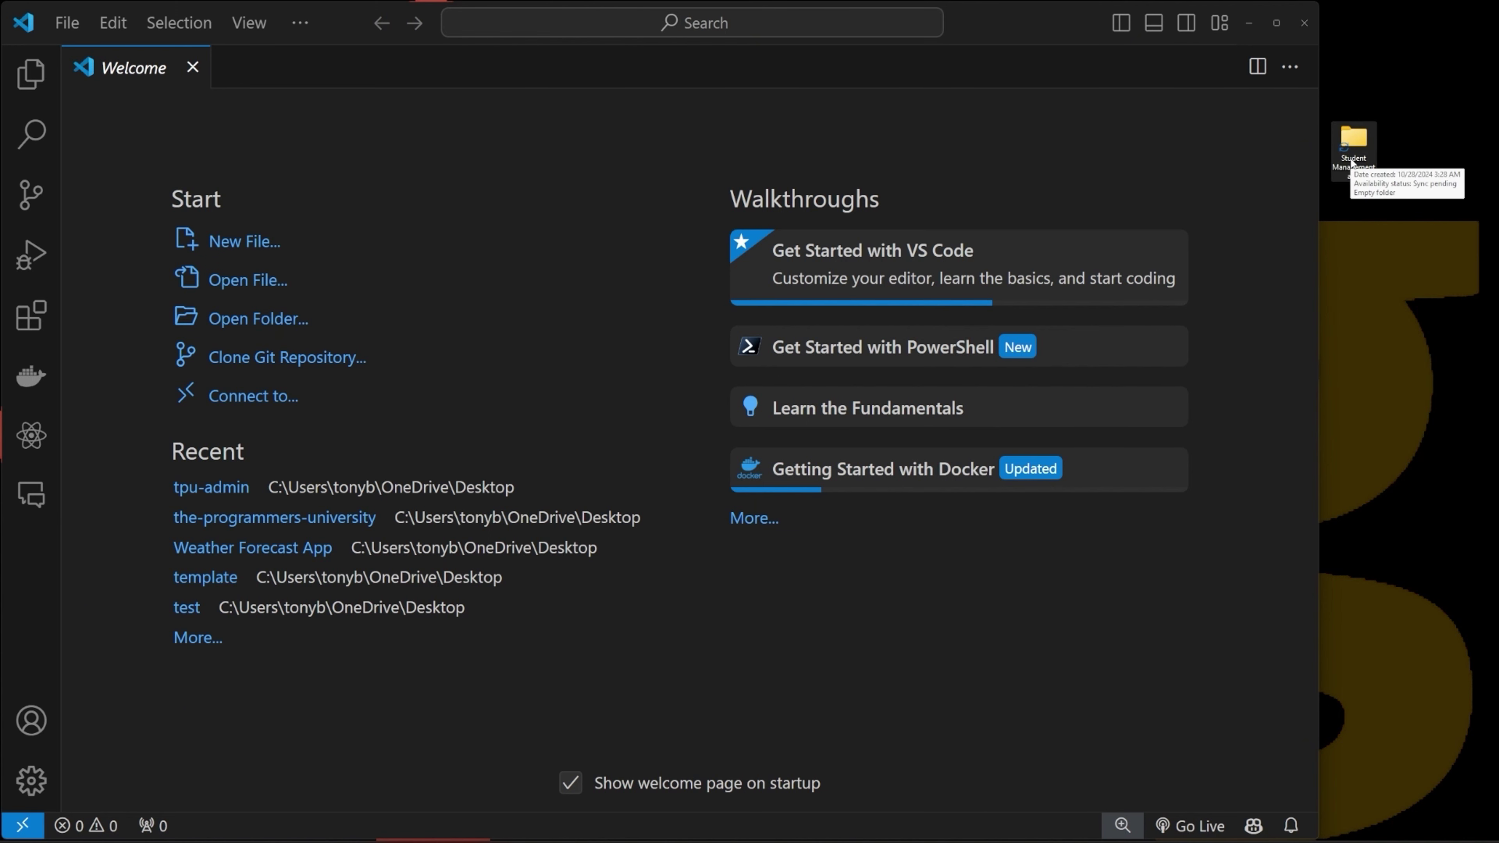
drag(1352, 164, 650, 253)
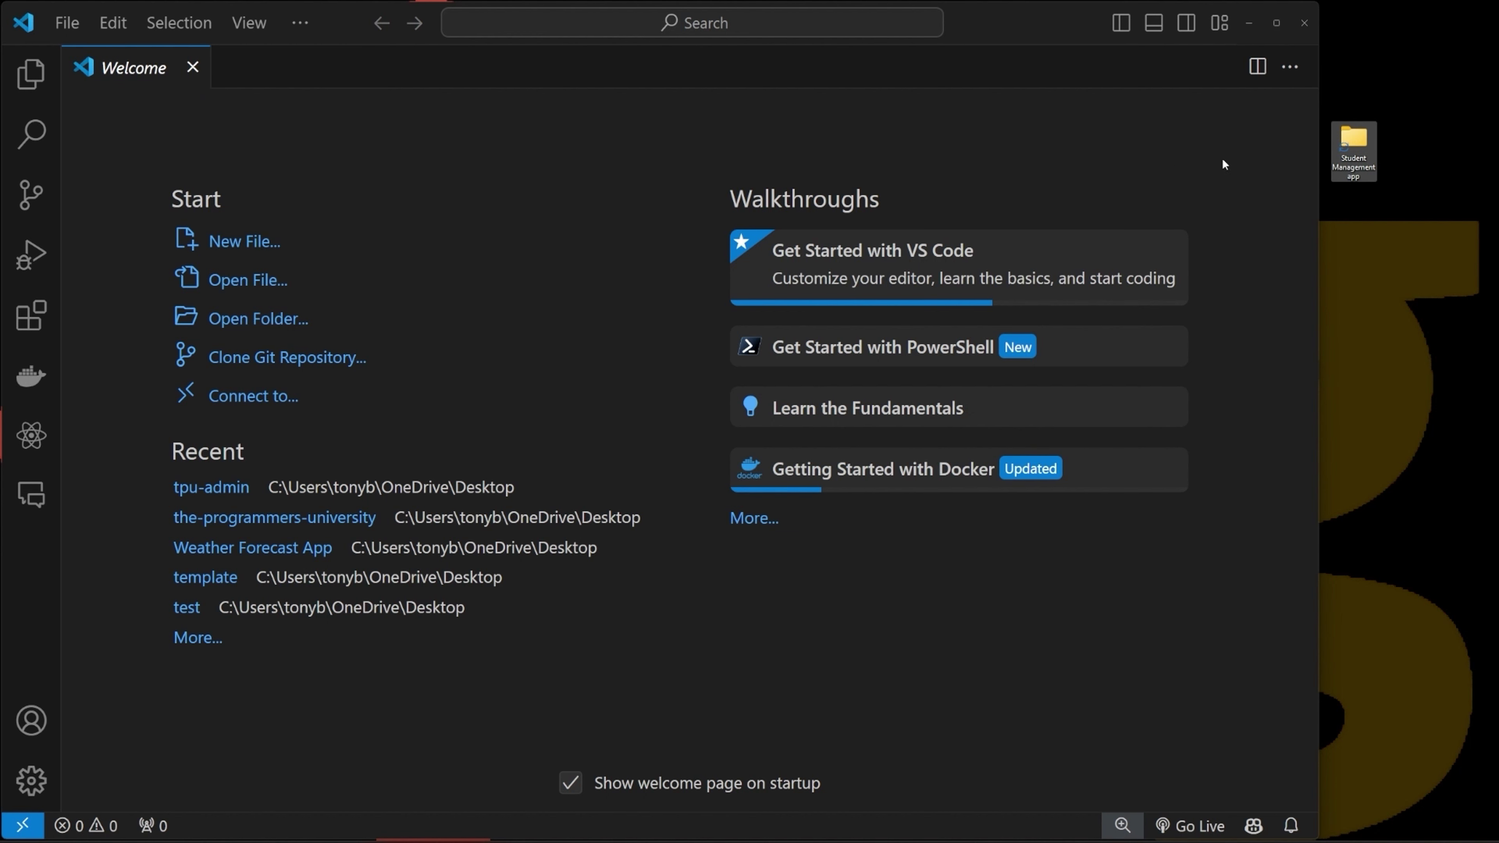
drag(1361, 158, 368, 289)
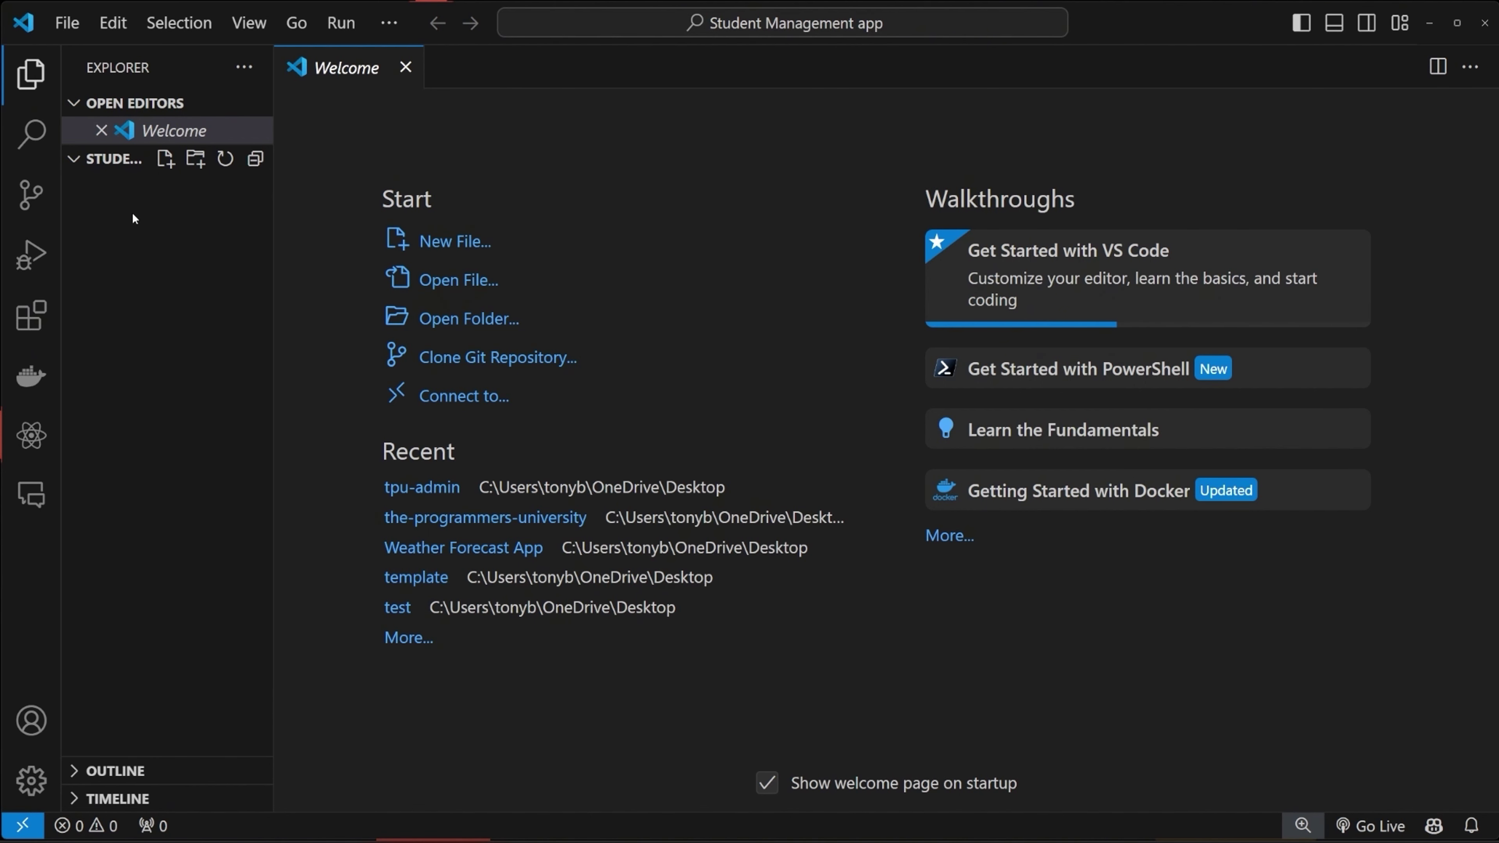
click(165, 159)
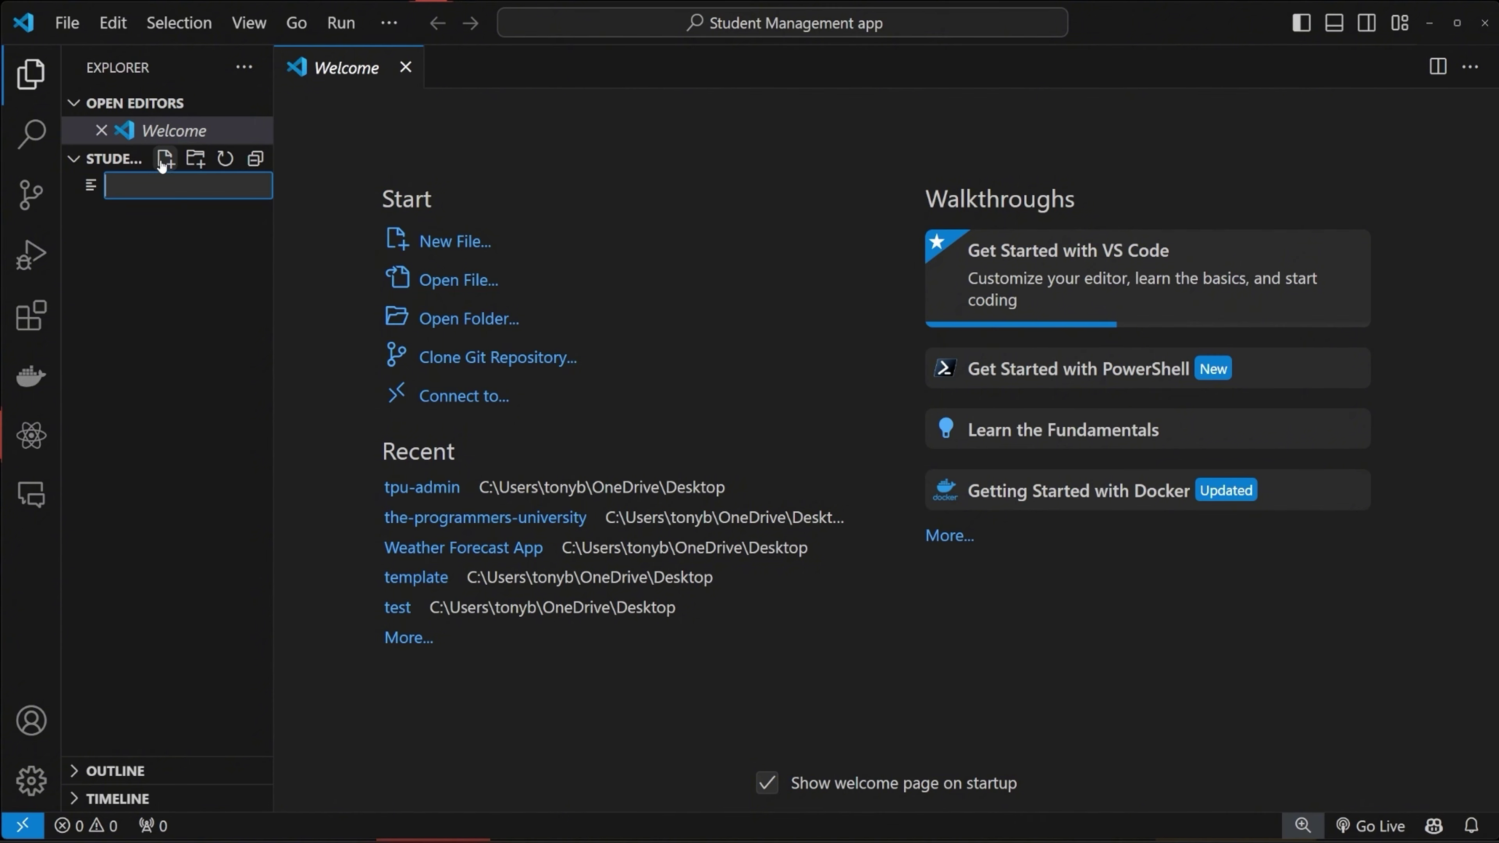
text(Frontend)
key(Escape)
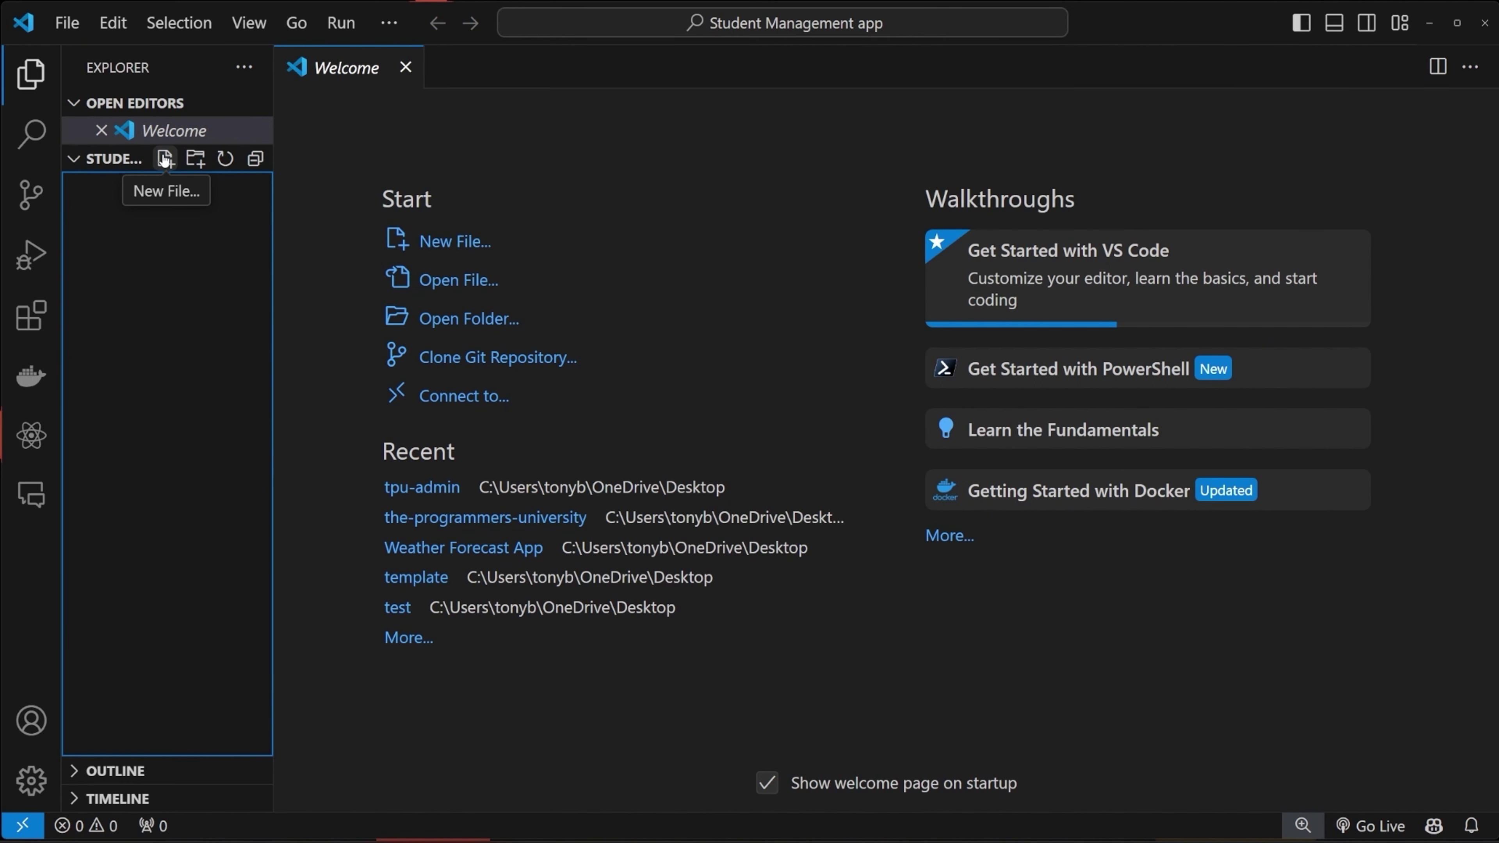
Step: Create two folders named "Frontend" and "Backend" in the root of the Student Management app project
click(195, 160)
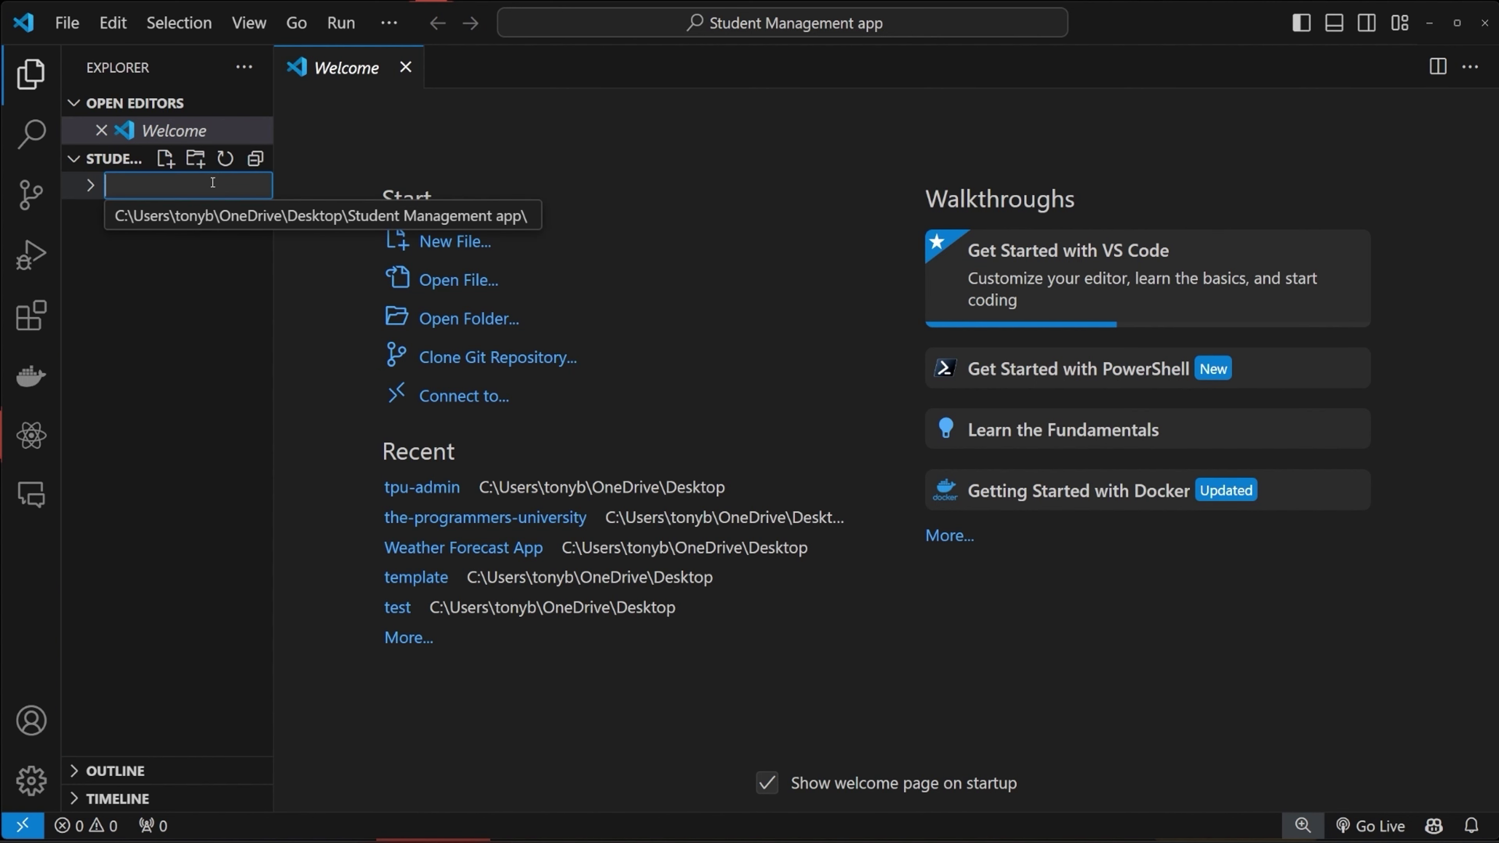
text(Frontend)
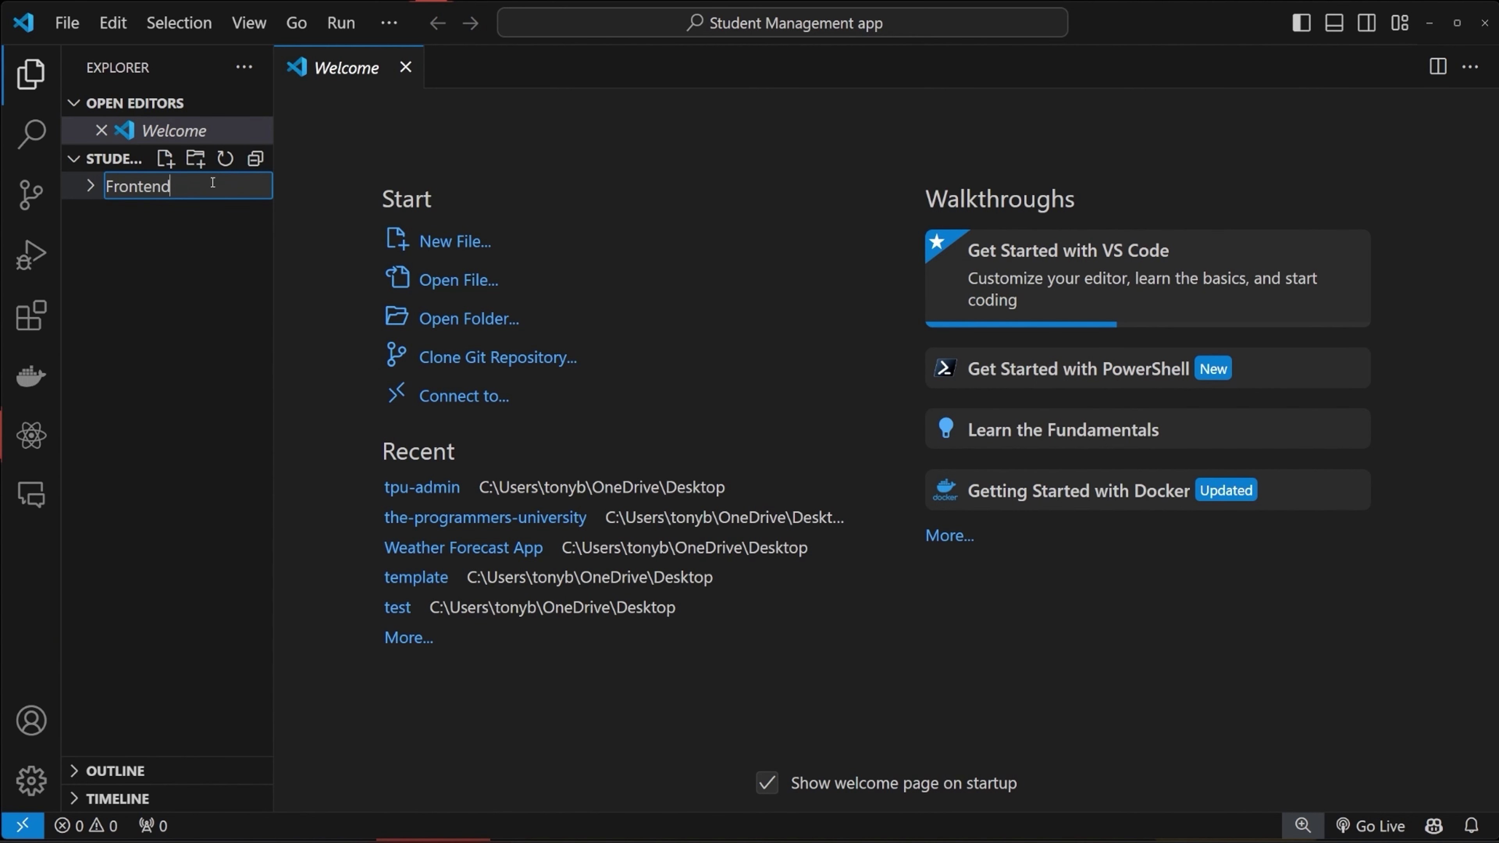
key(Return)
key(Escape)
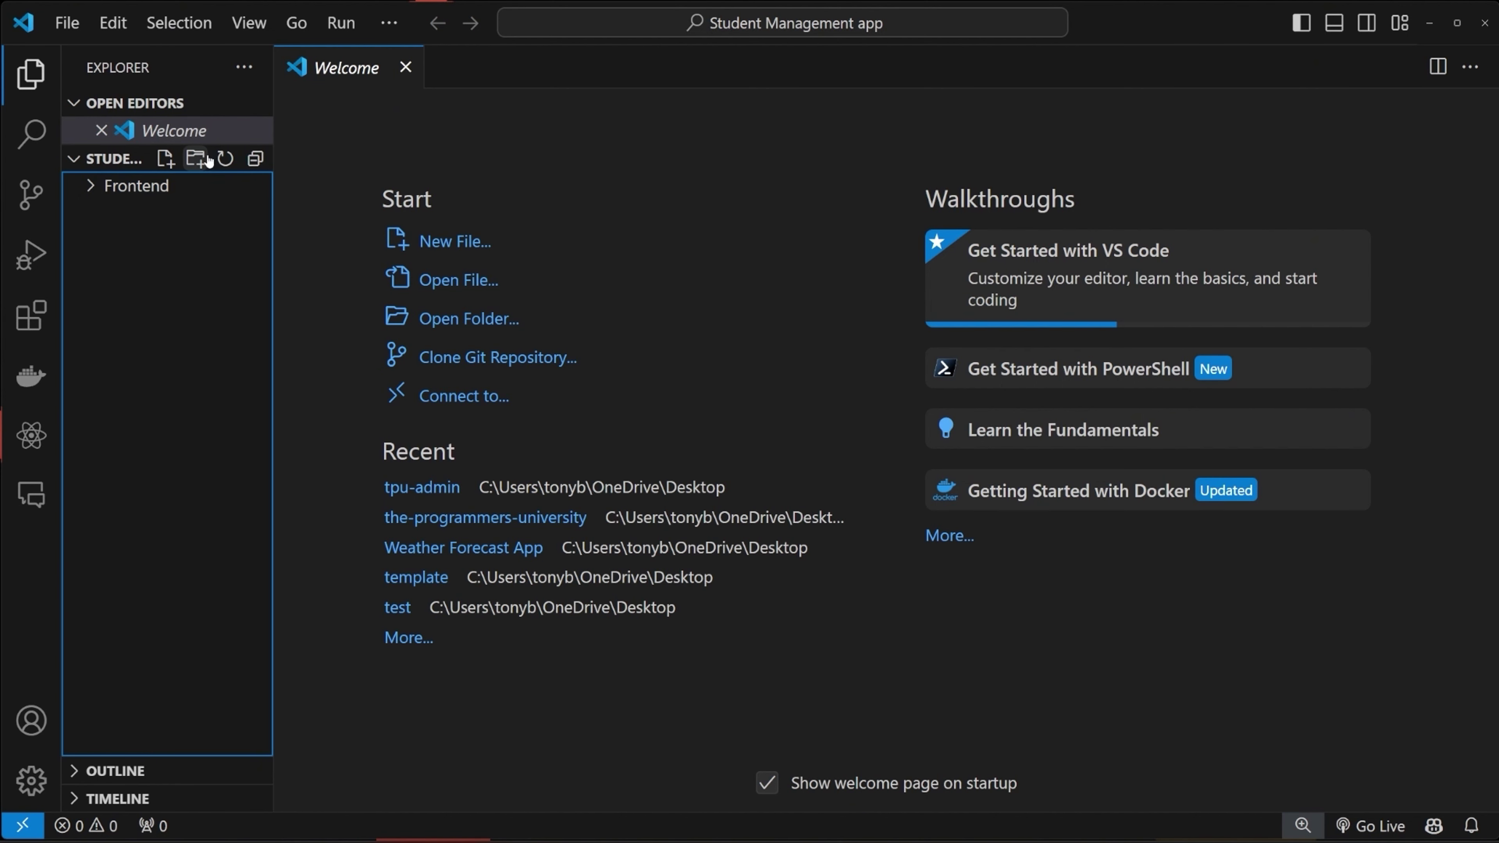
click(209, 160)
text(Back)
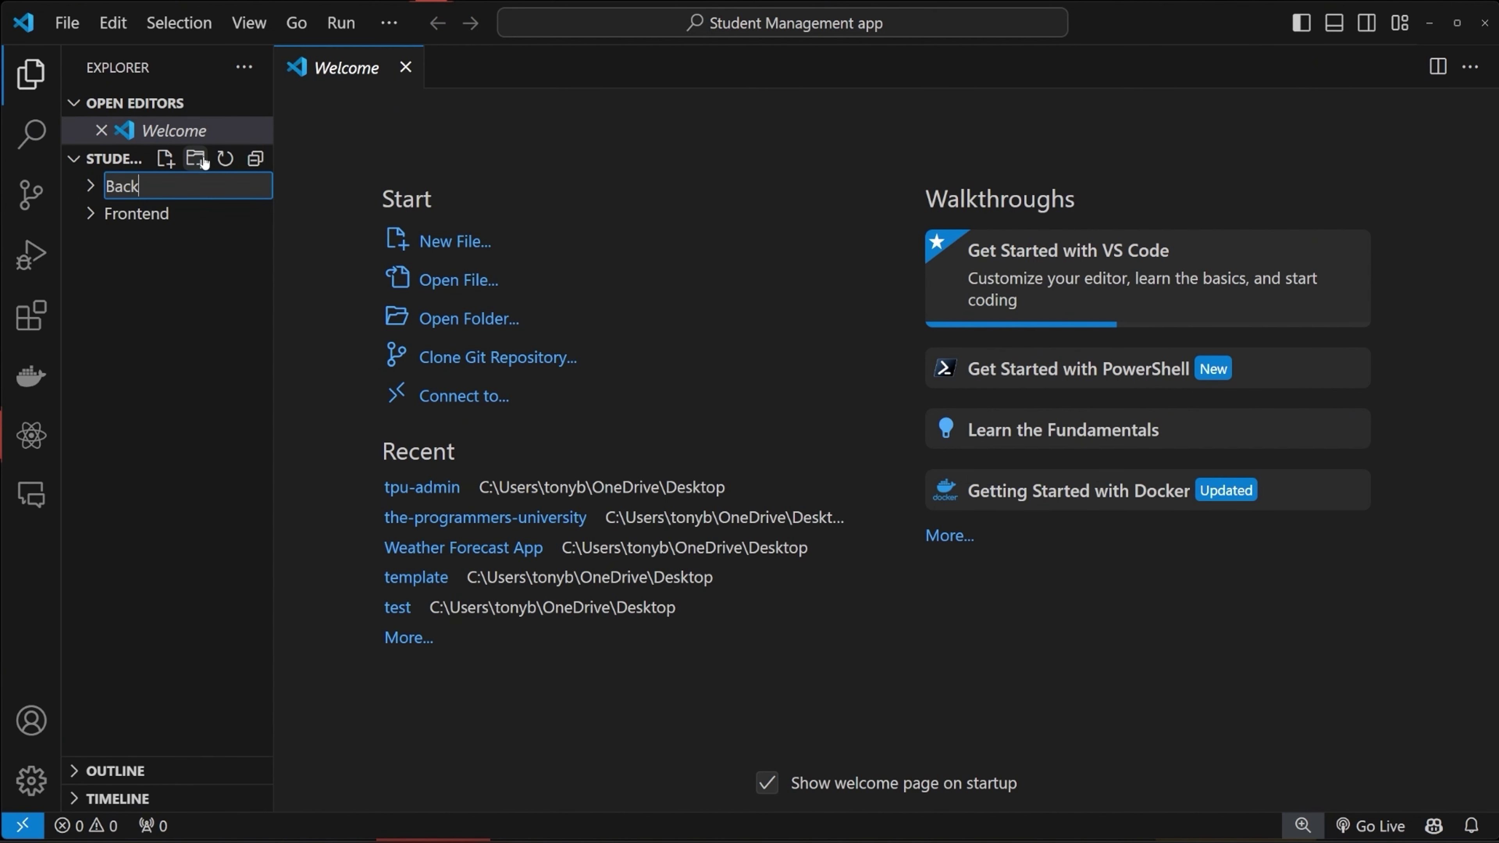
text(end)
key(Return)
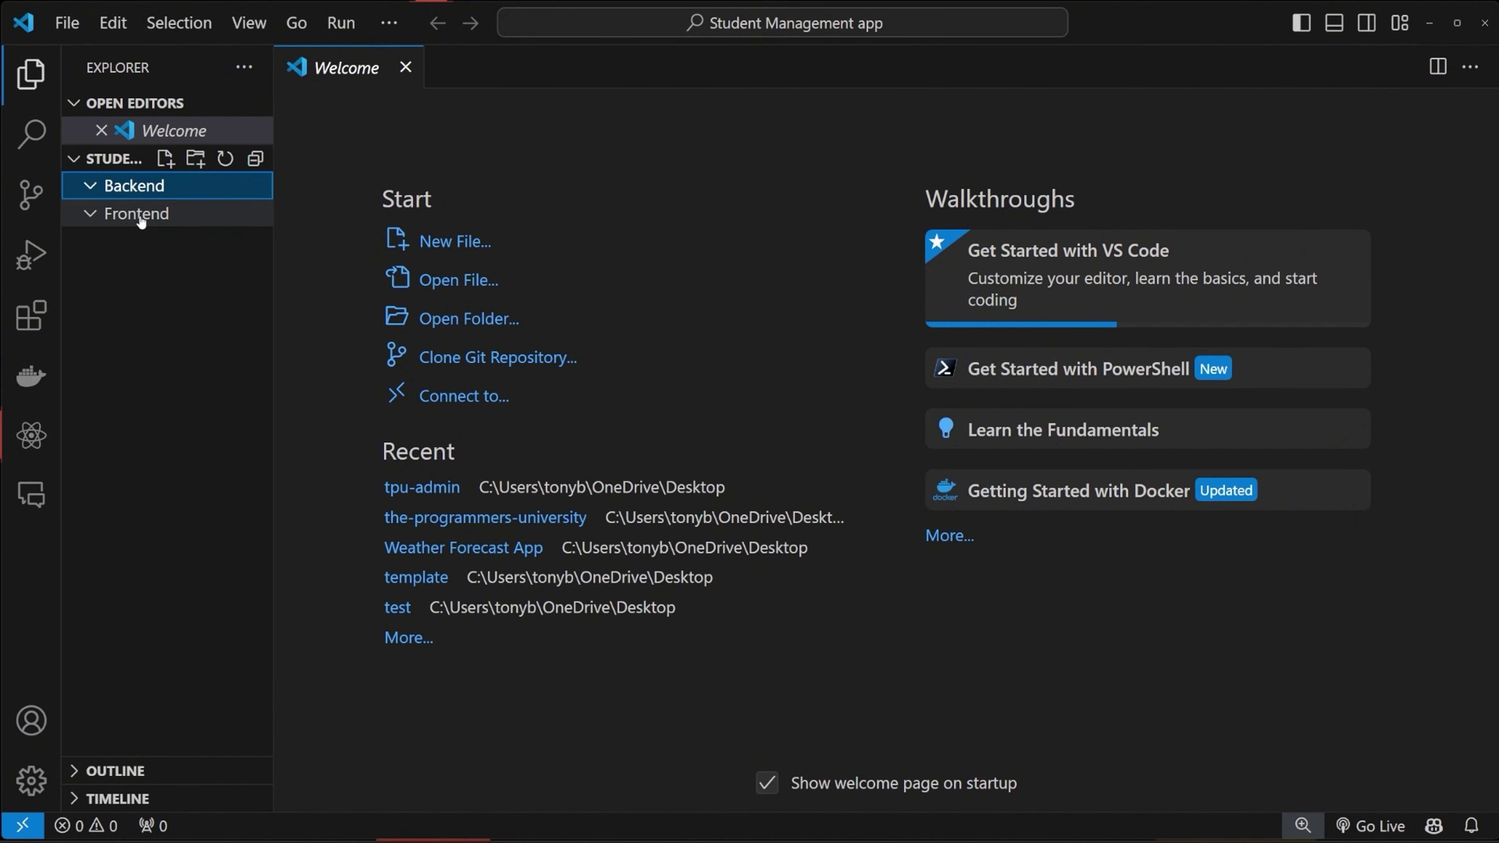
click(146, 185)
click(154, 211)
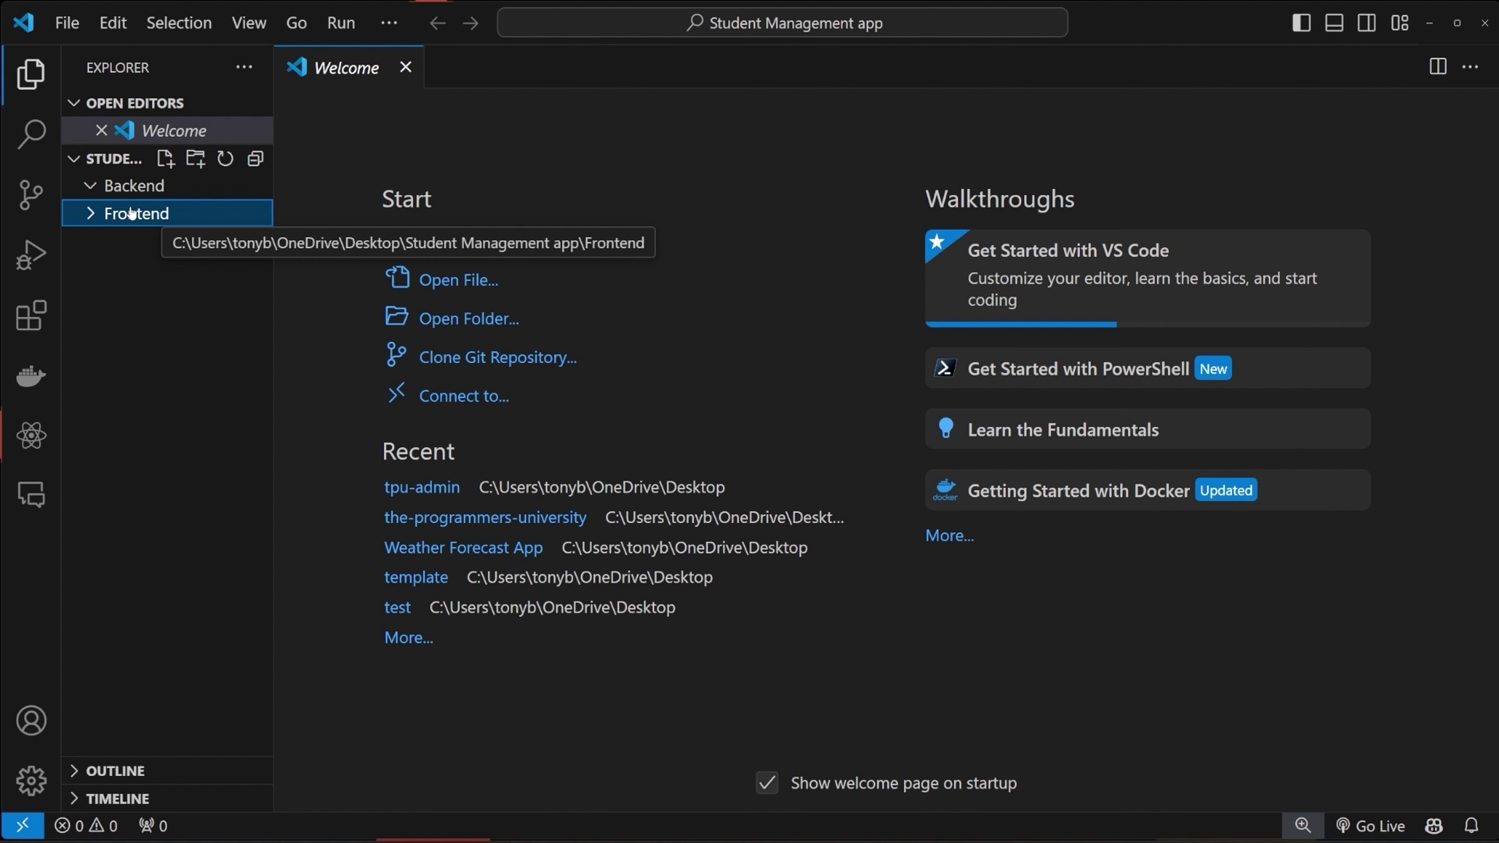
click(128, 187)
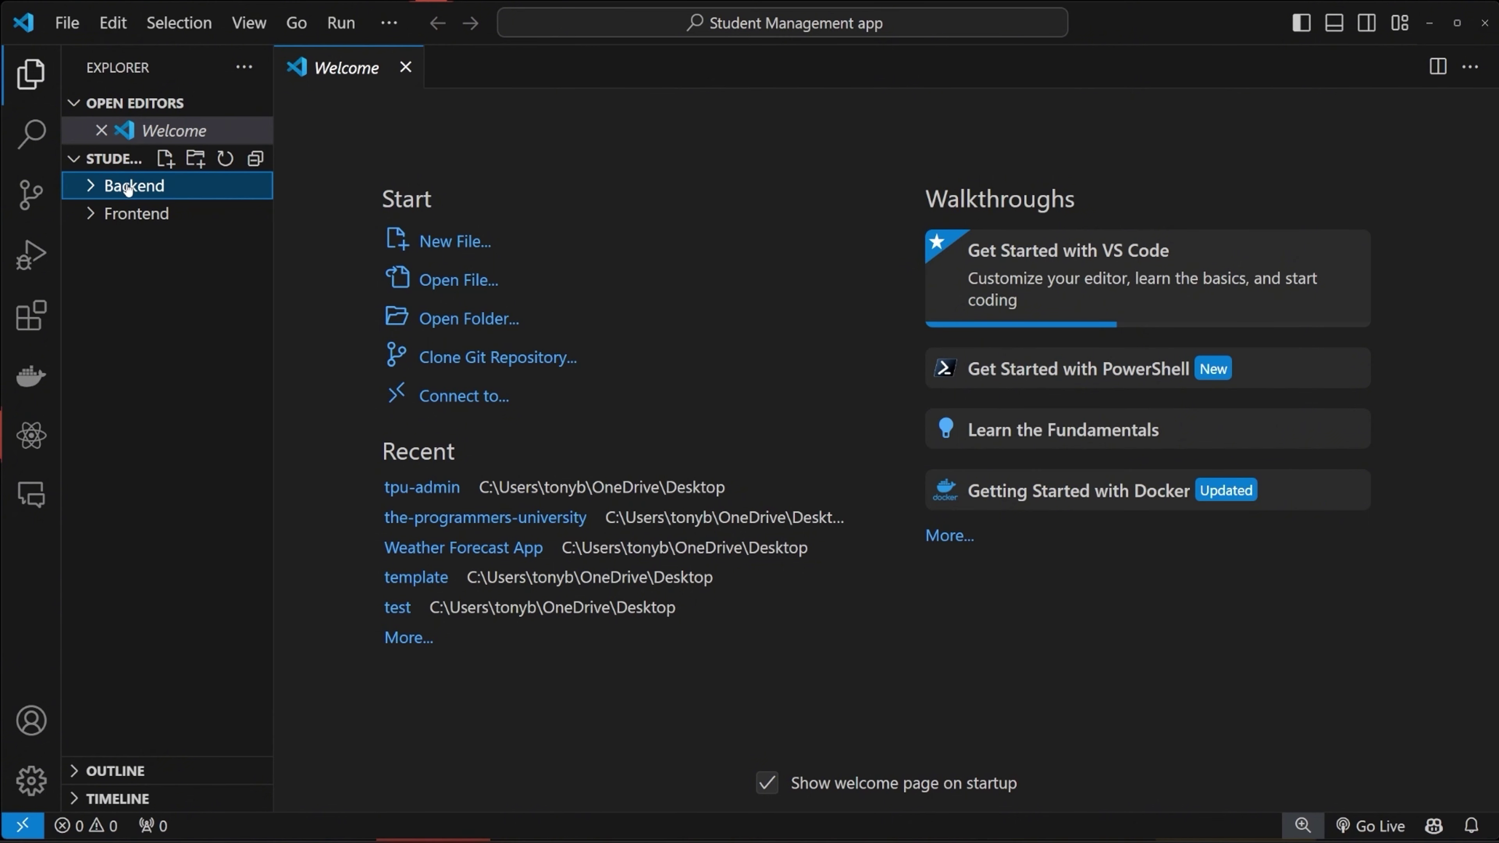
click(739, 468)
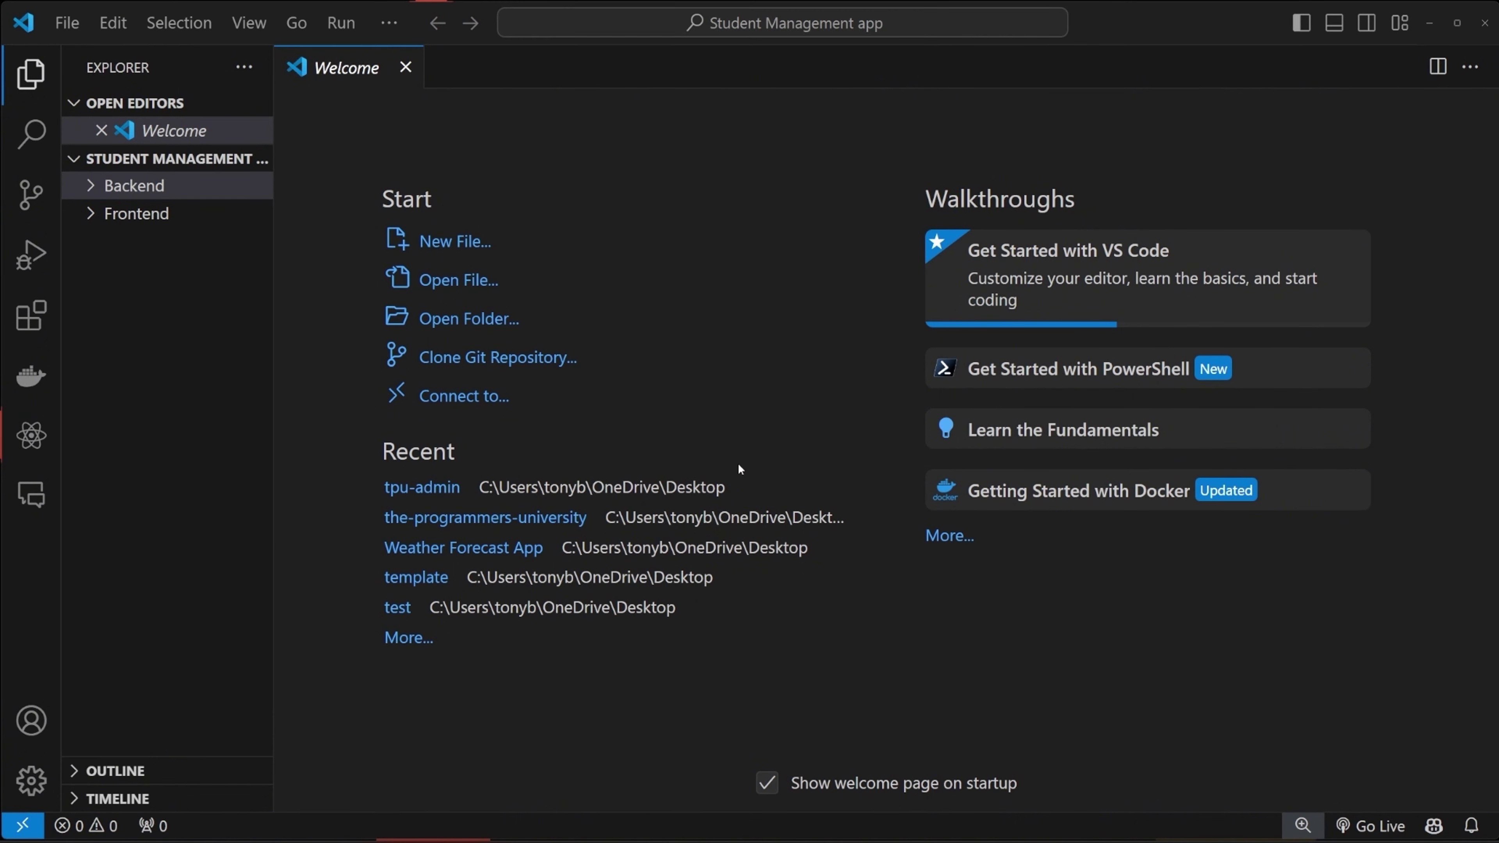
Step: Open a new integrated terminal and change into the Backend folder with "cd Backend"
click(390, 24)
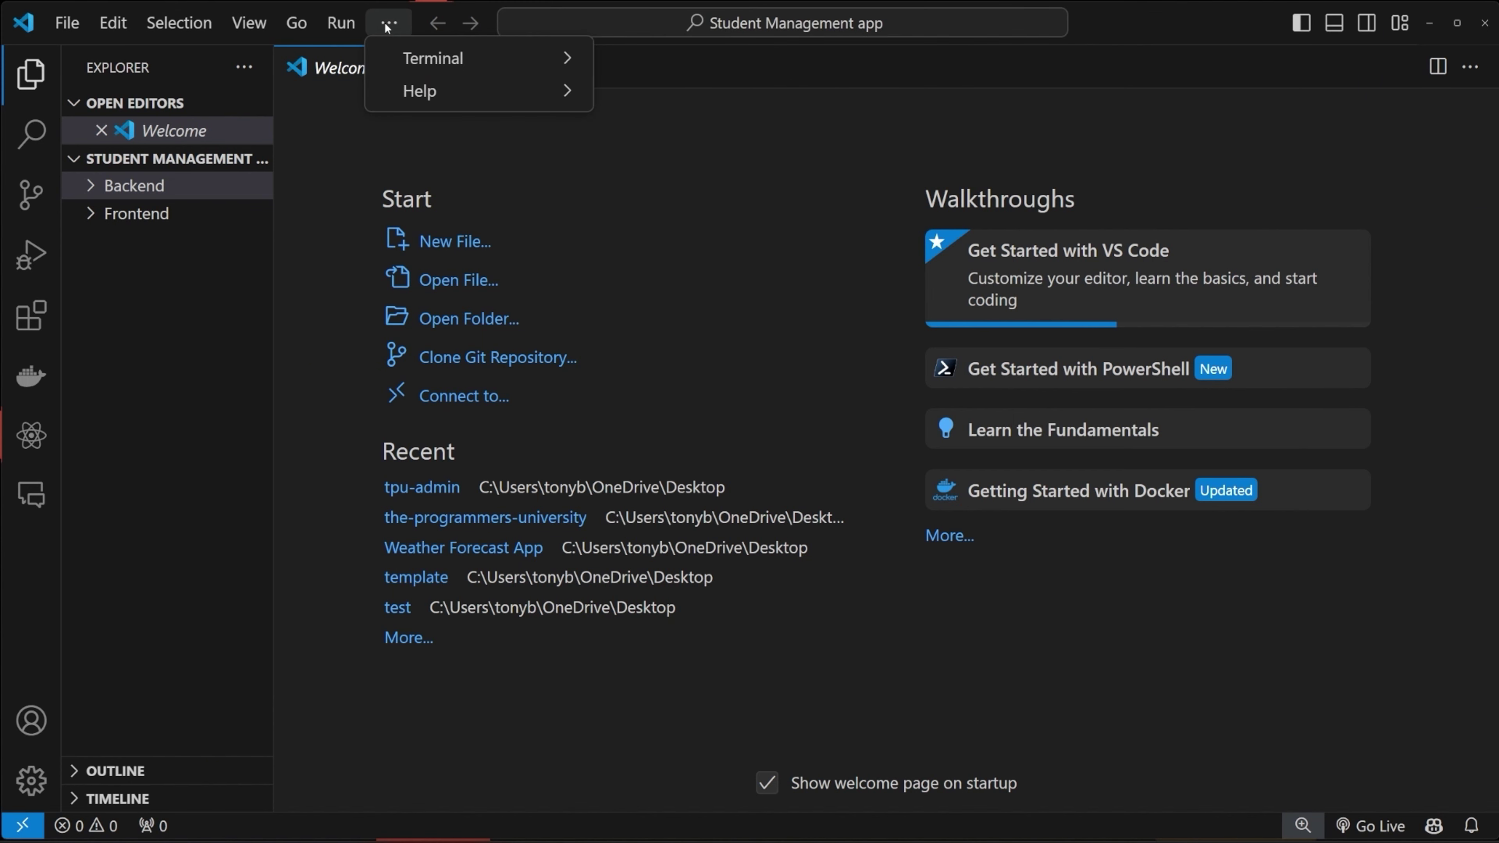
mouse_move(429, 61)
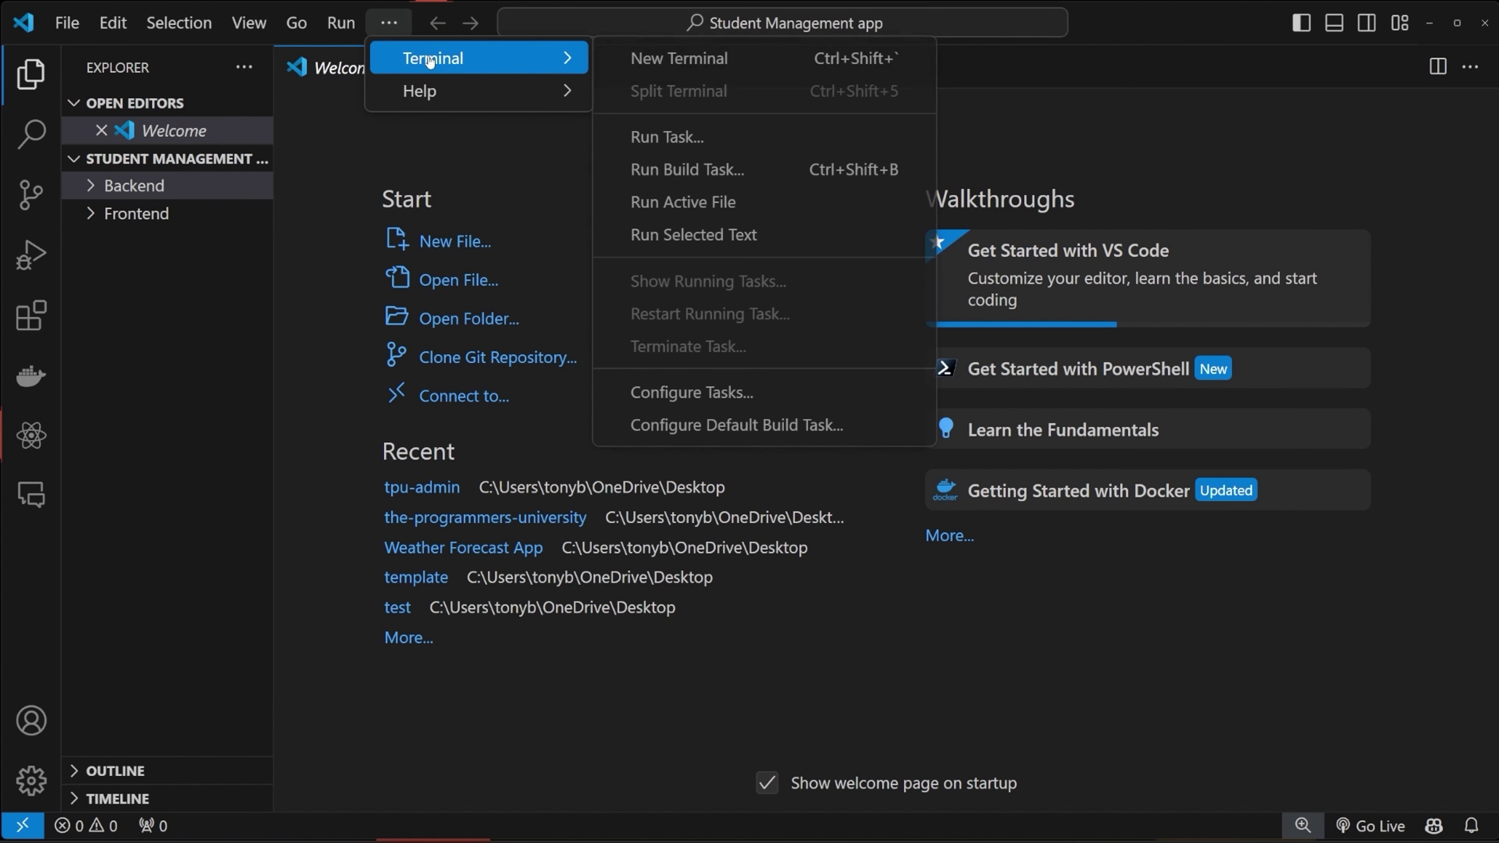
click(678, 61)
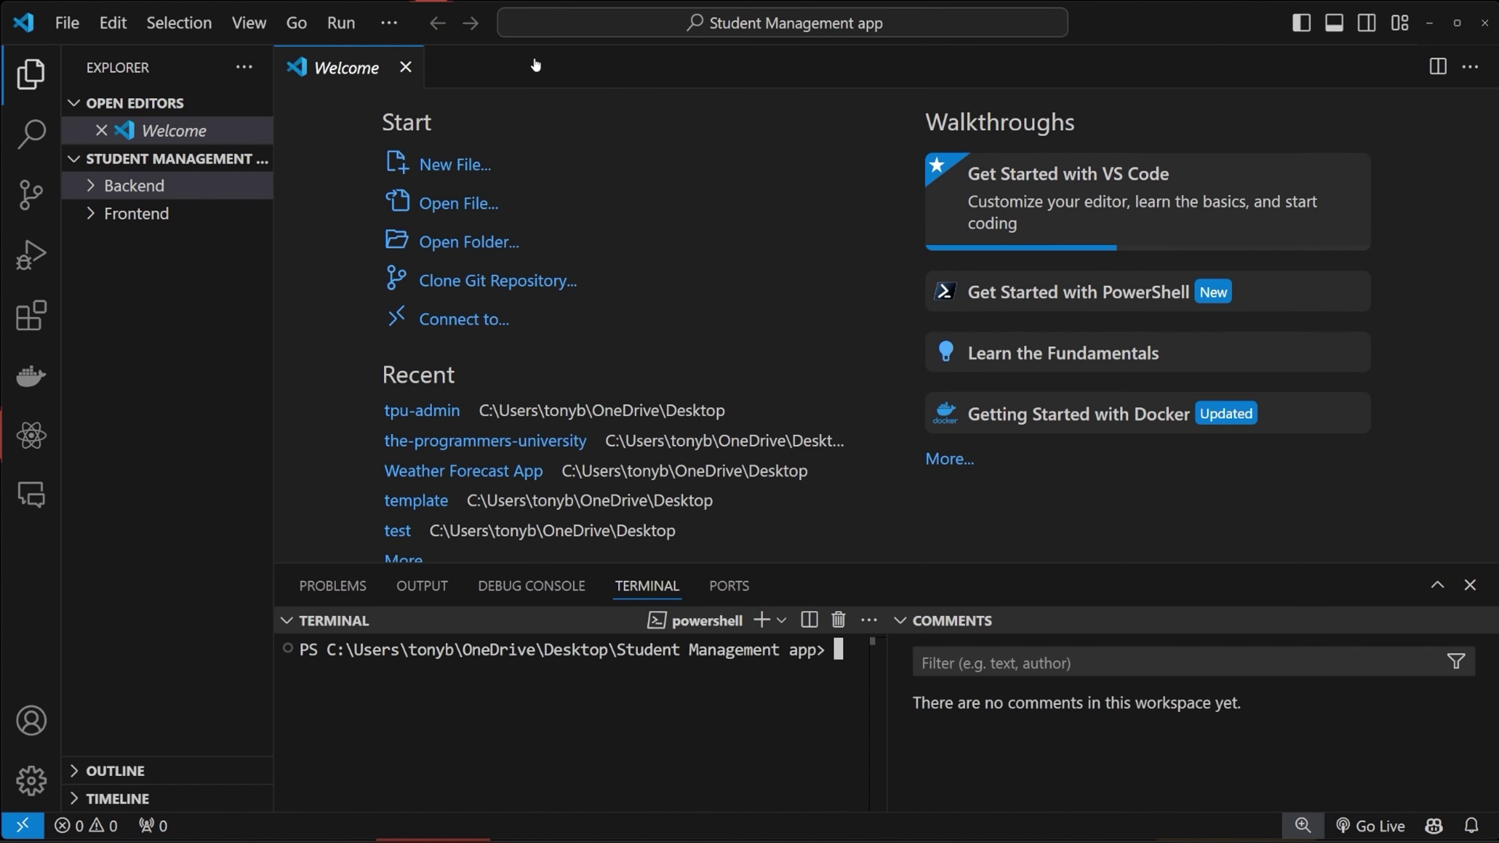
click(389, 22)
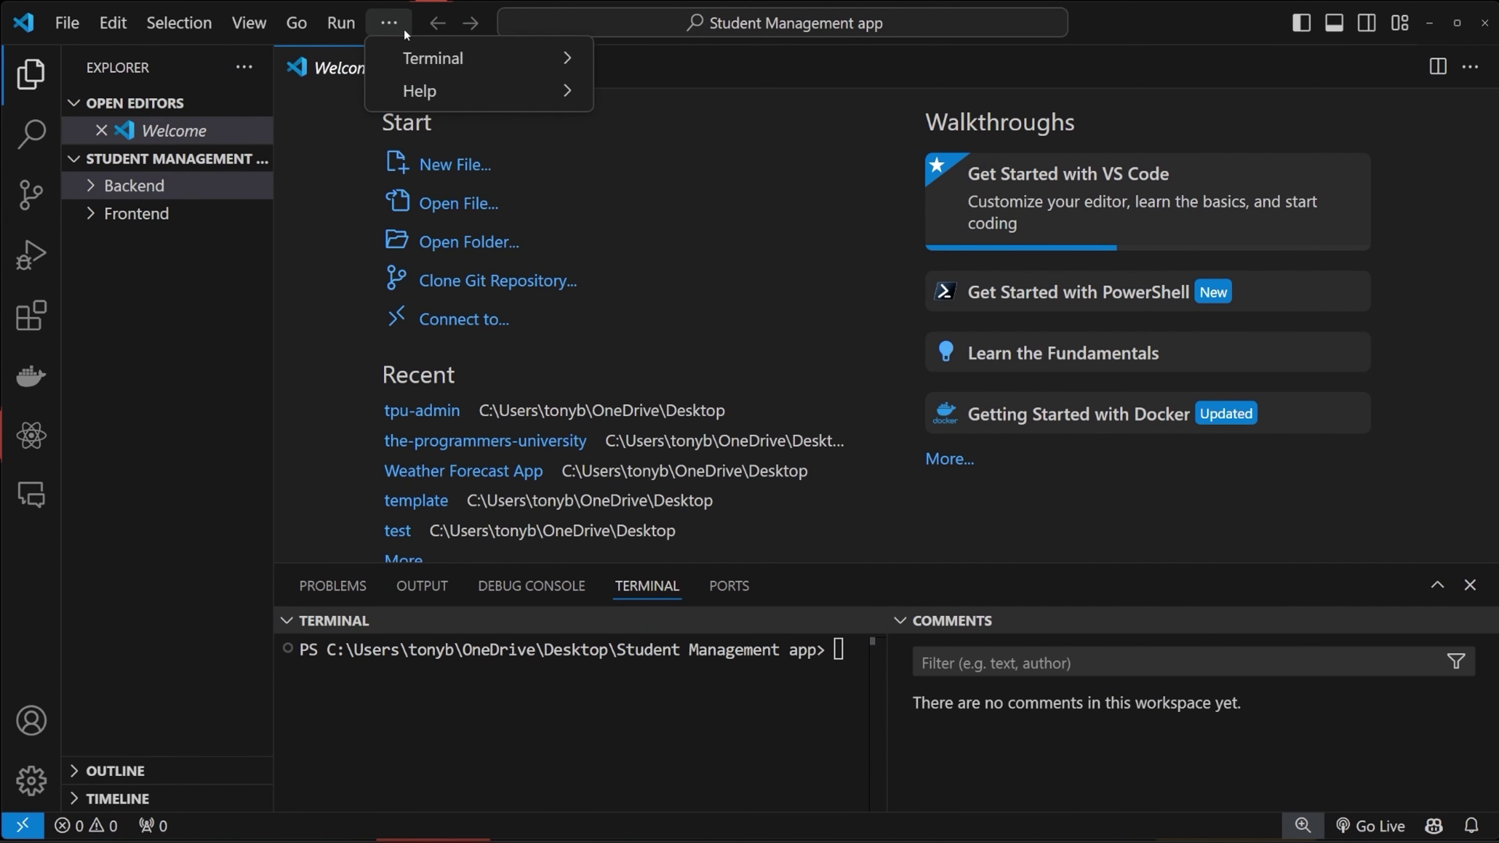
mouse_move(413, 58)
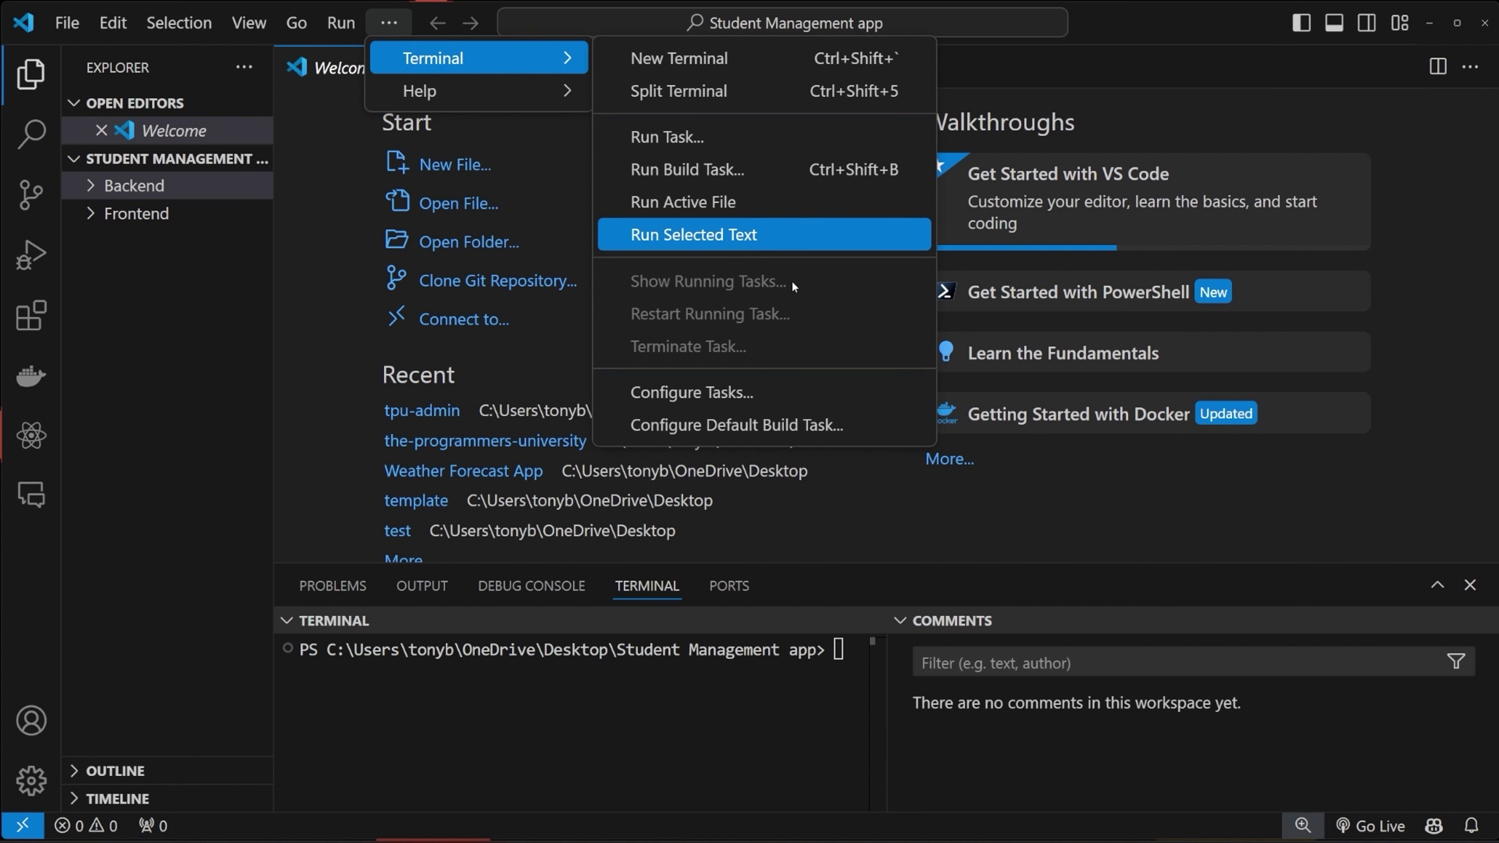
click(704, 723)
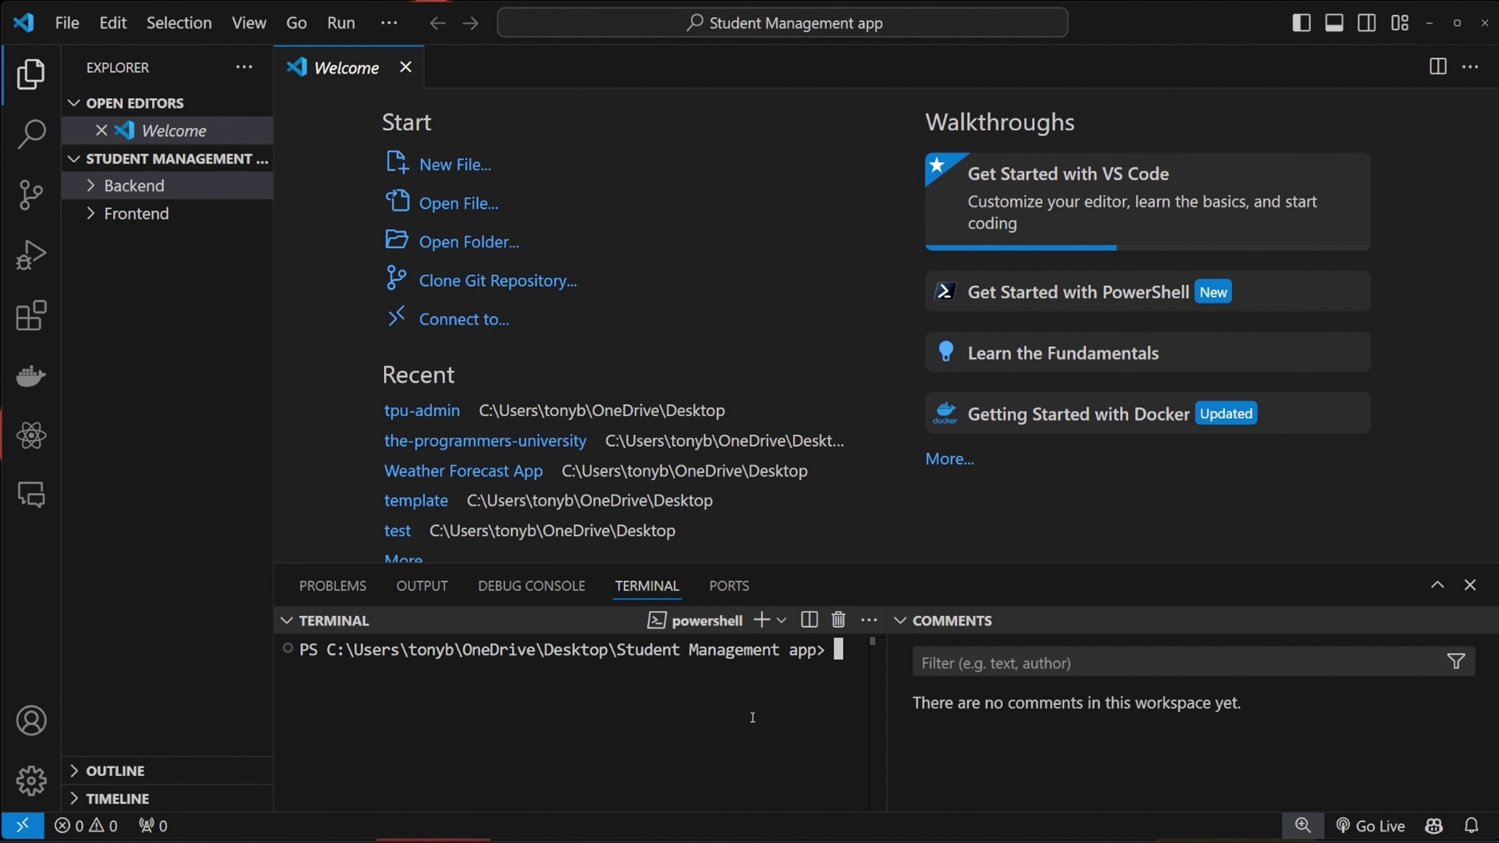
text(cd Backend)
key(Return)
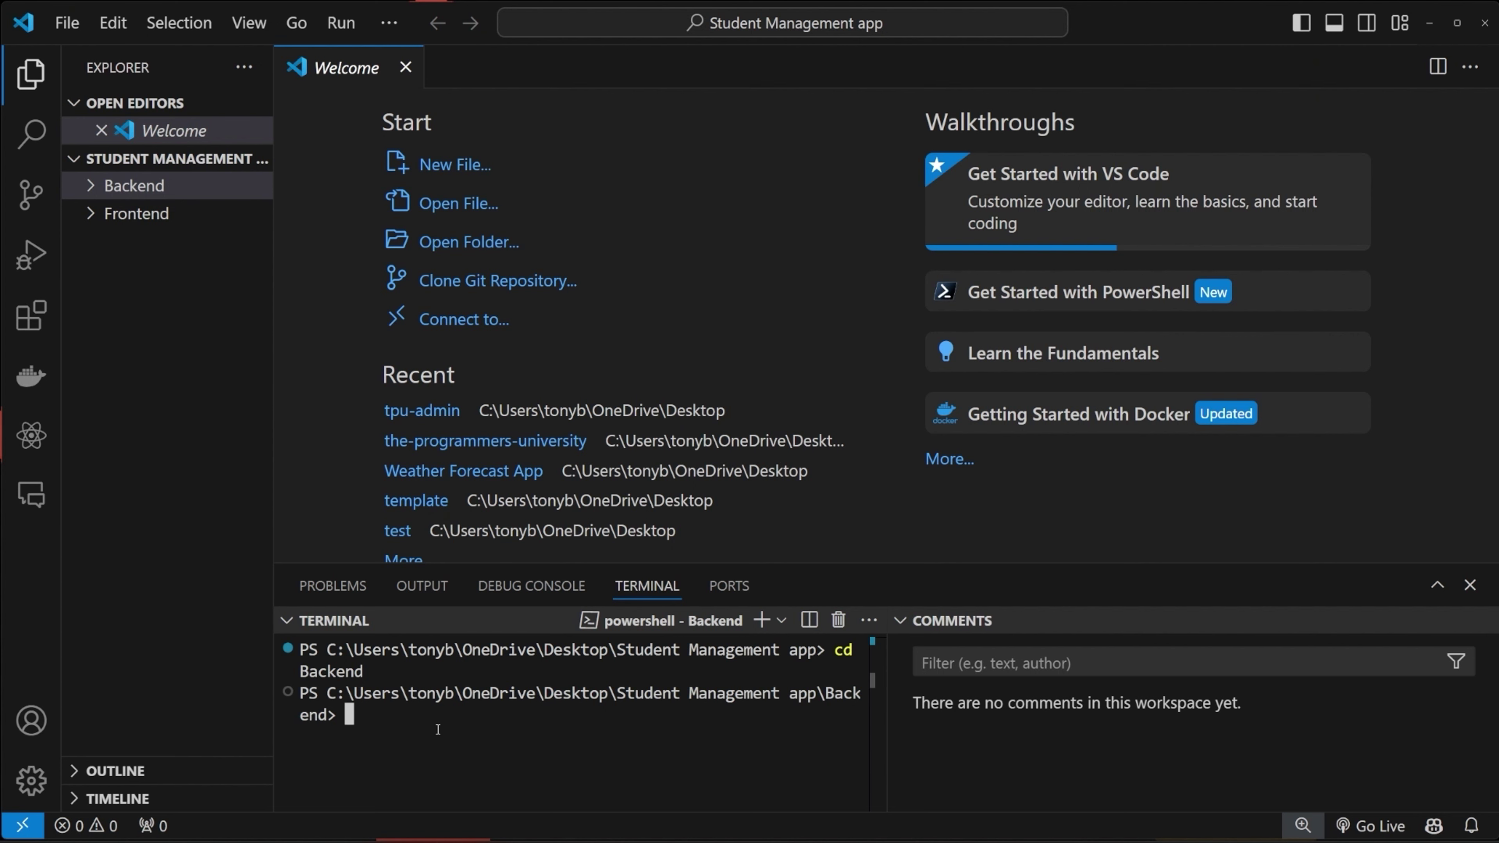
drag(835, 650, 850, 672)
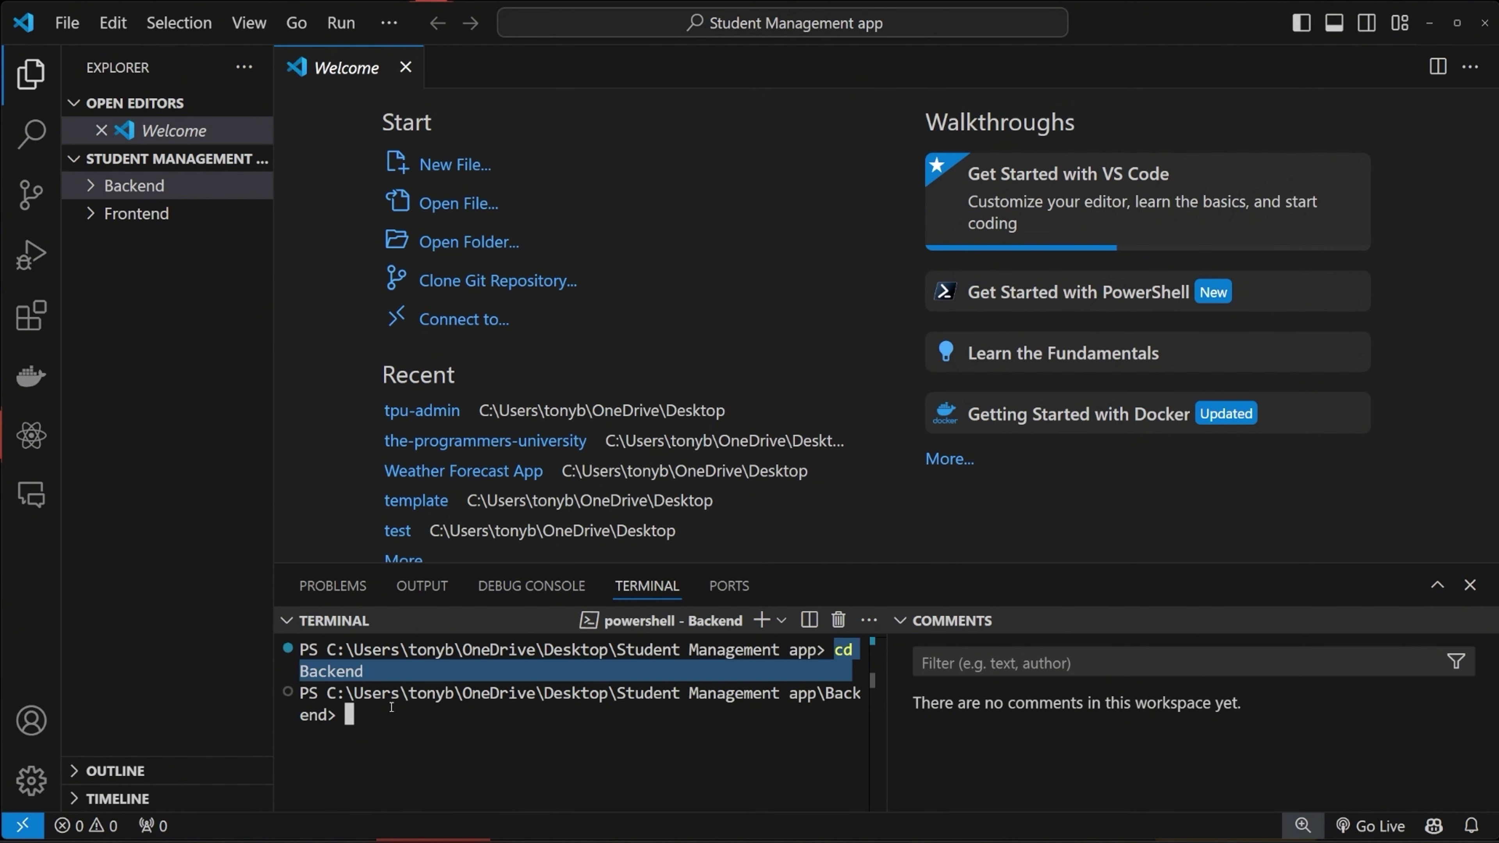
click(422, 737)
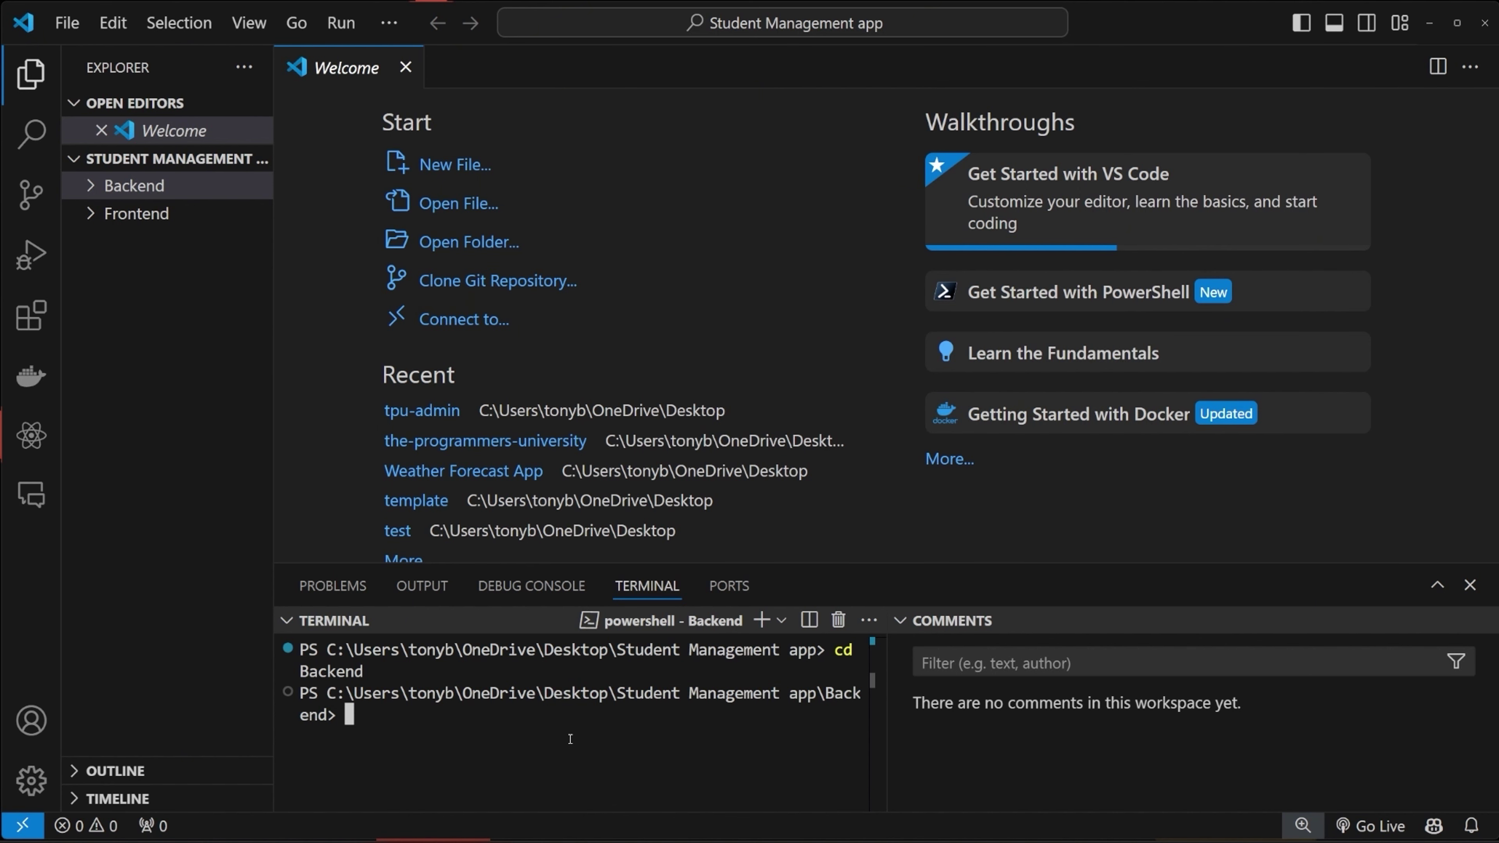
Step: Initialize the Backend project with "npm init -y" and open its package.json in the editor
text(npm init -y)
key(Return)
click(96, 188)
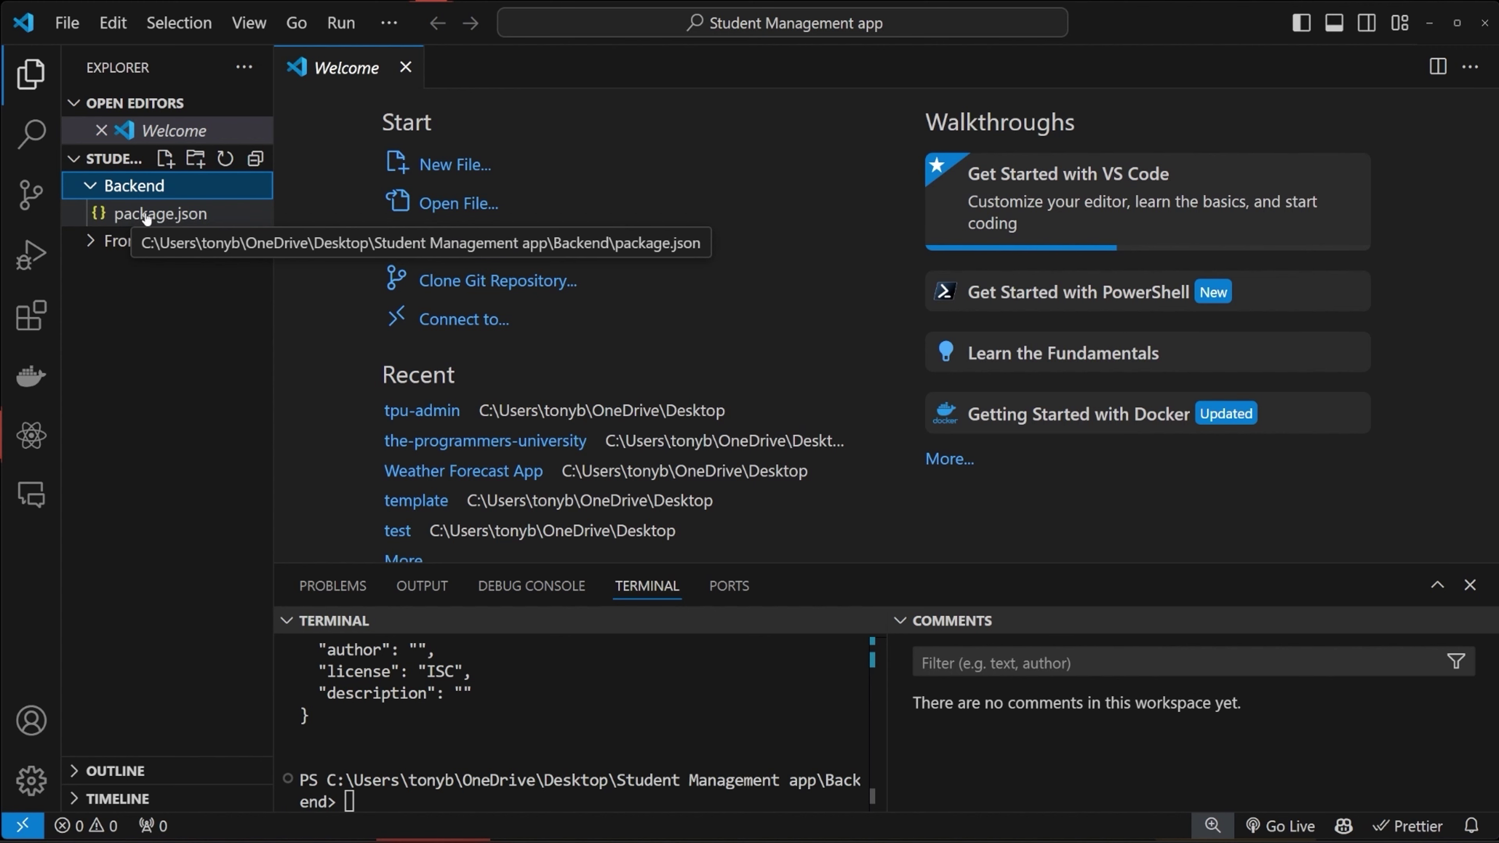
click(164, 217)
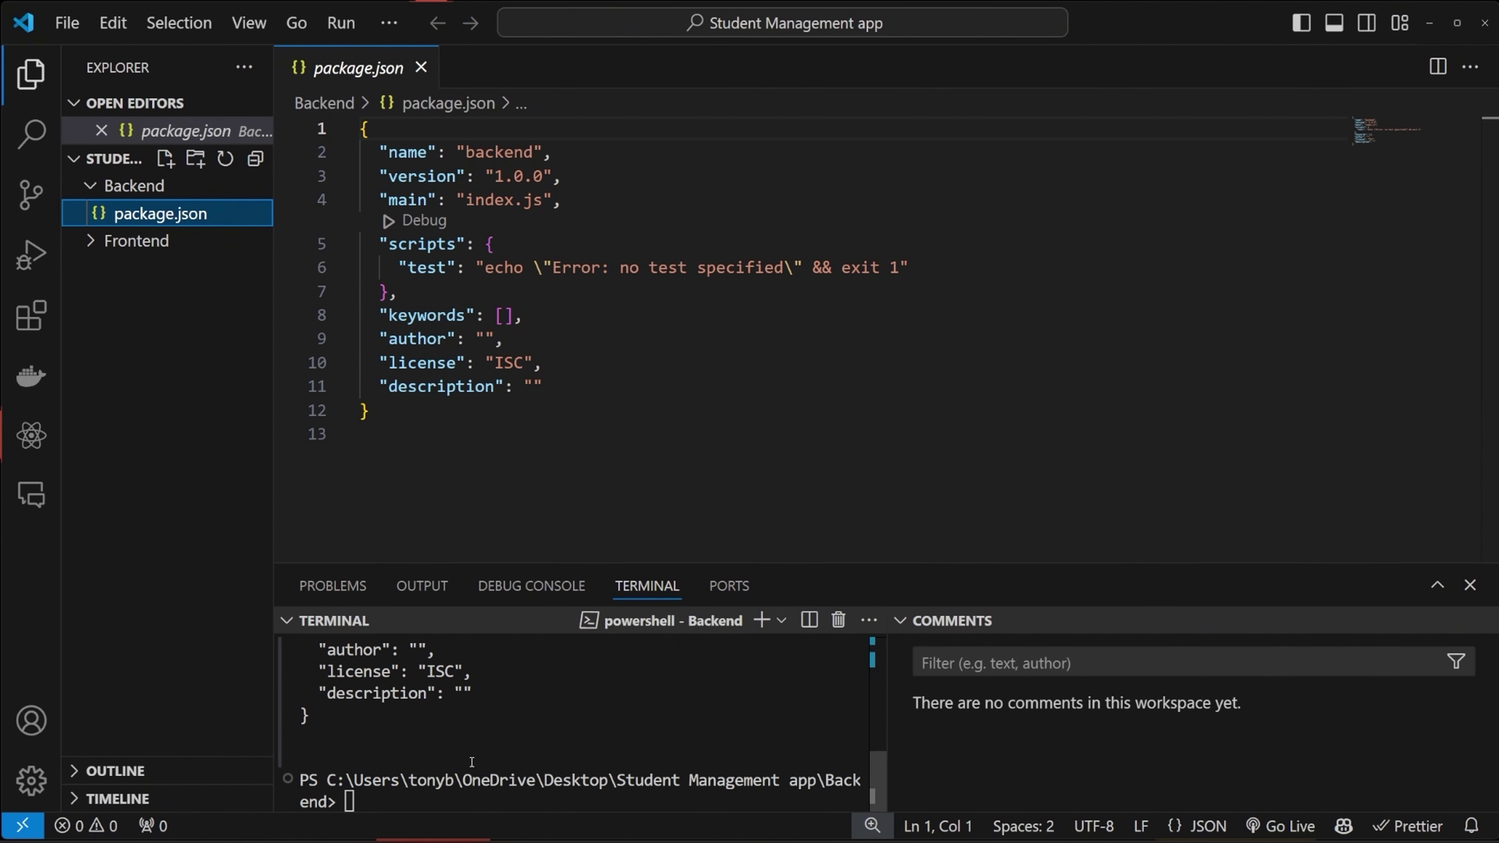
Step: Enter the command "npm express mongoose cors" at the Backend terminal prompt without running it
click(456, 757)
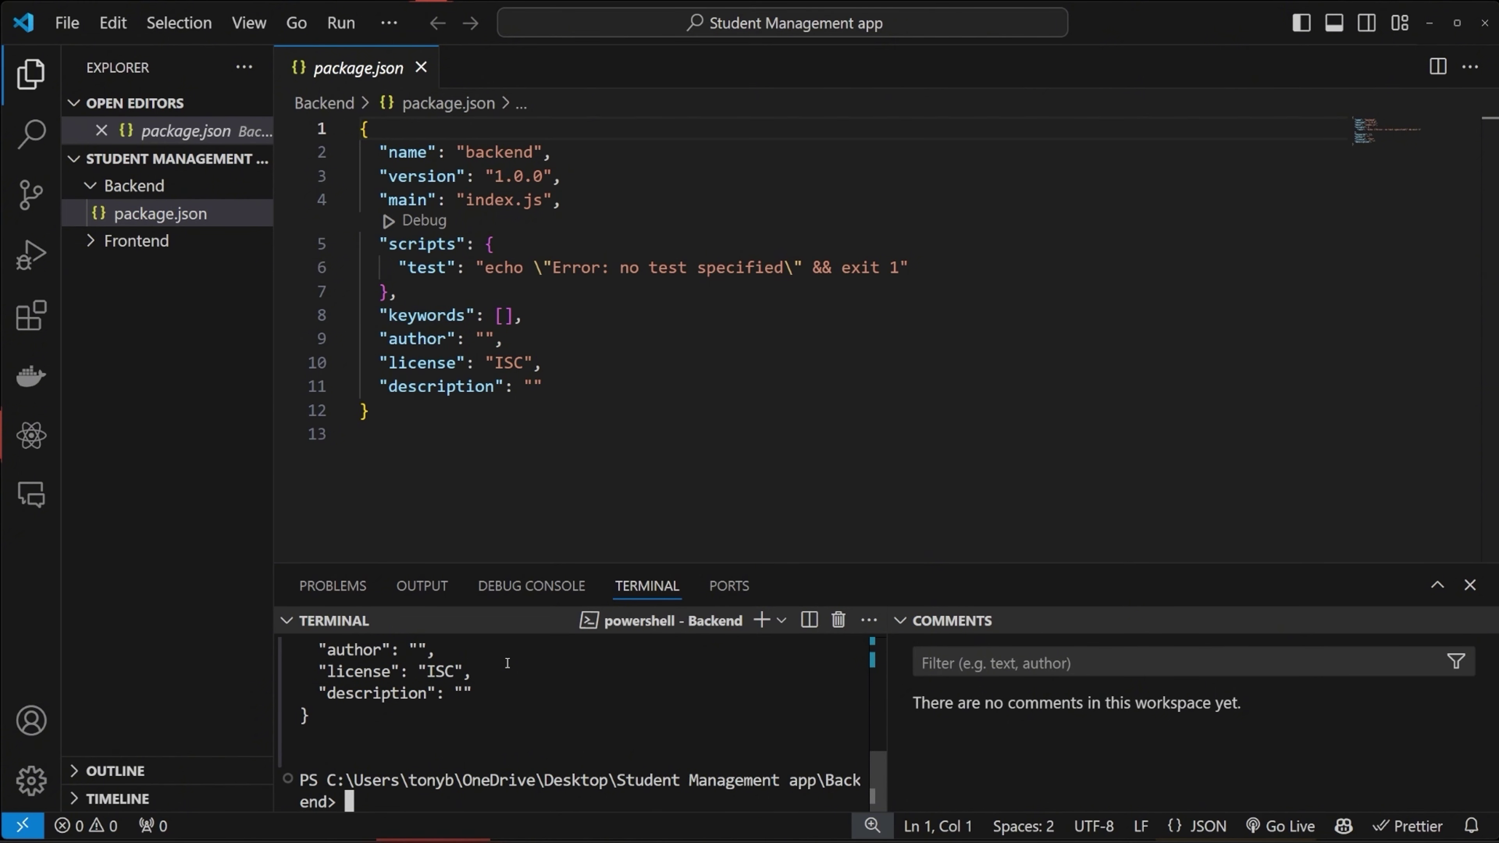
text(npm )
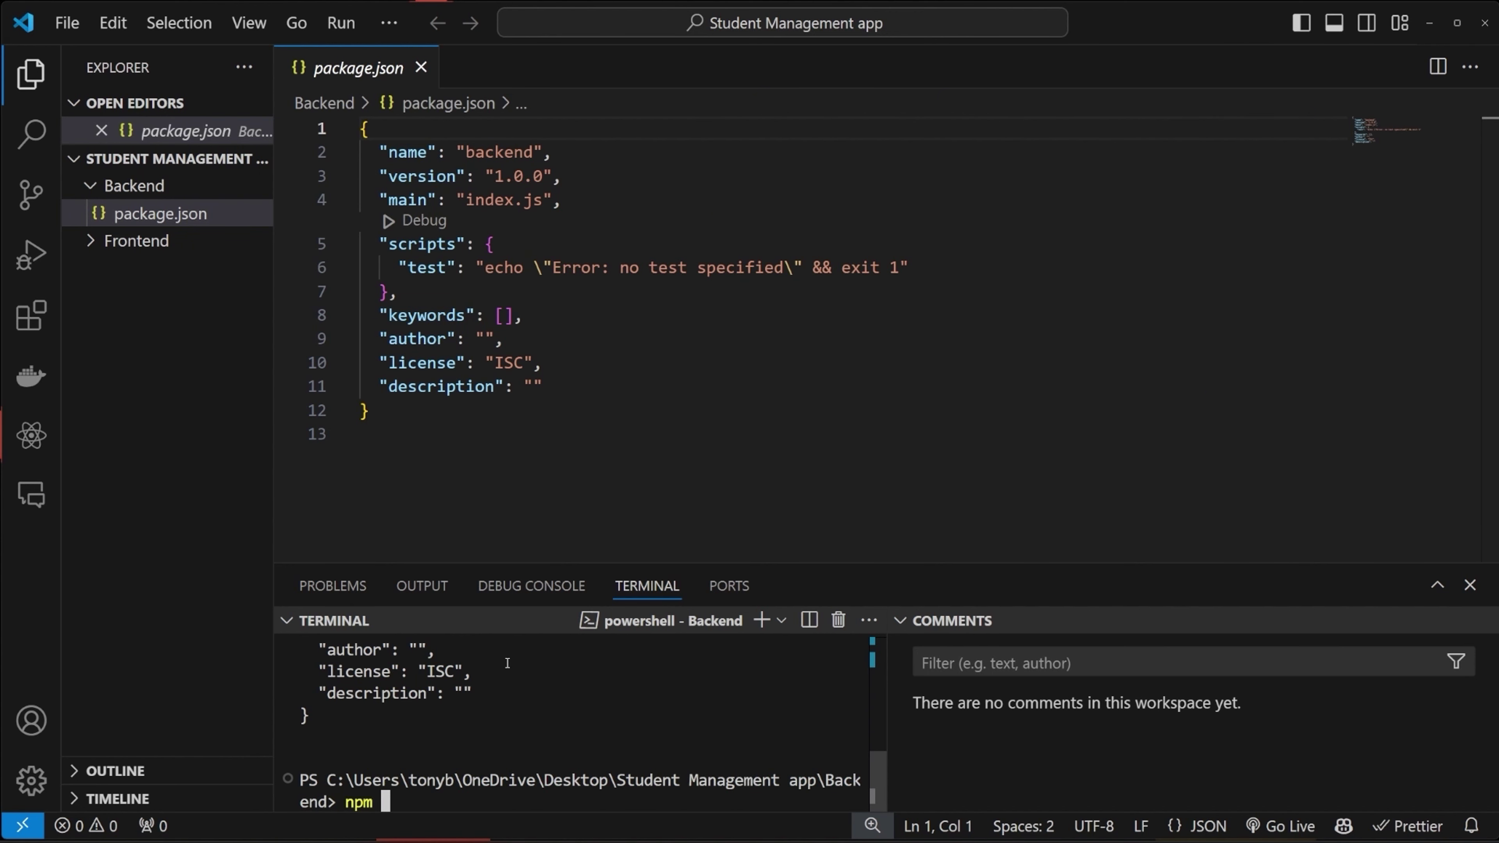
text(express)
text(mongoose)
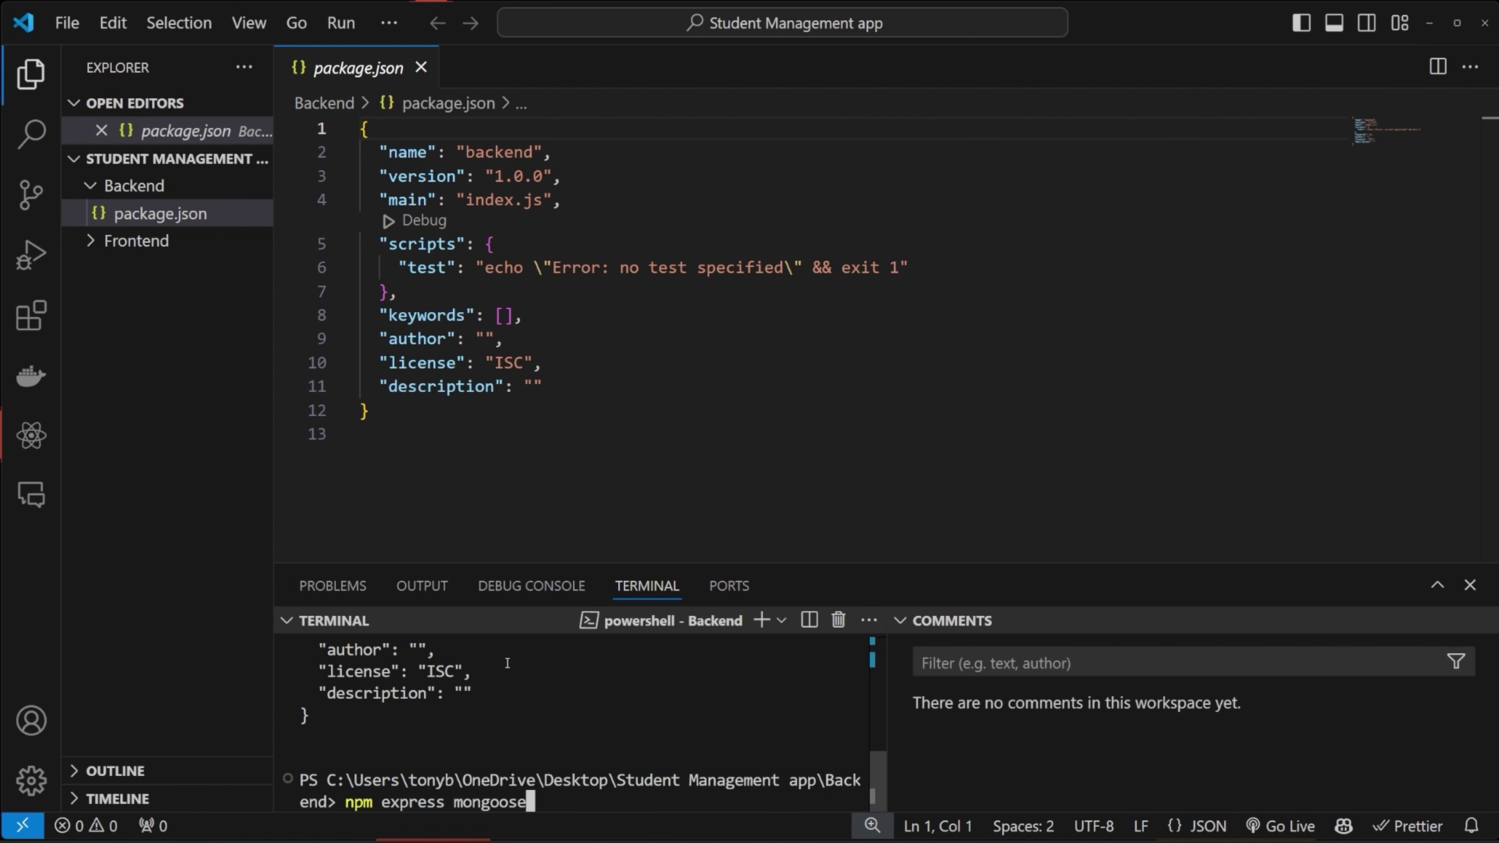
text(cors)
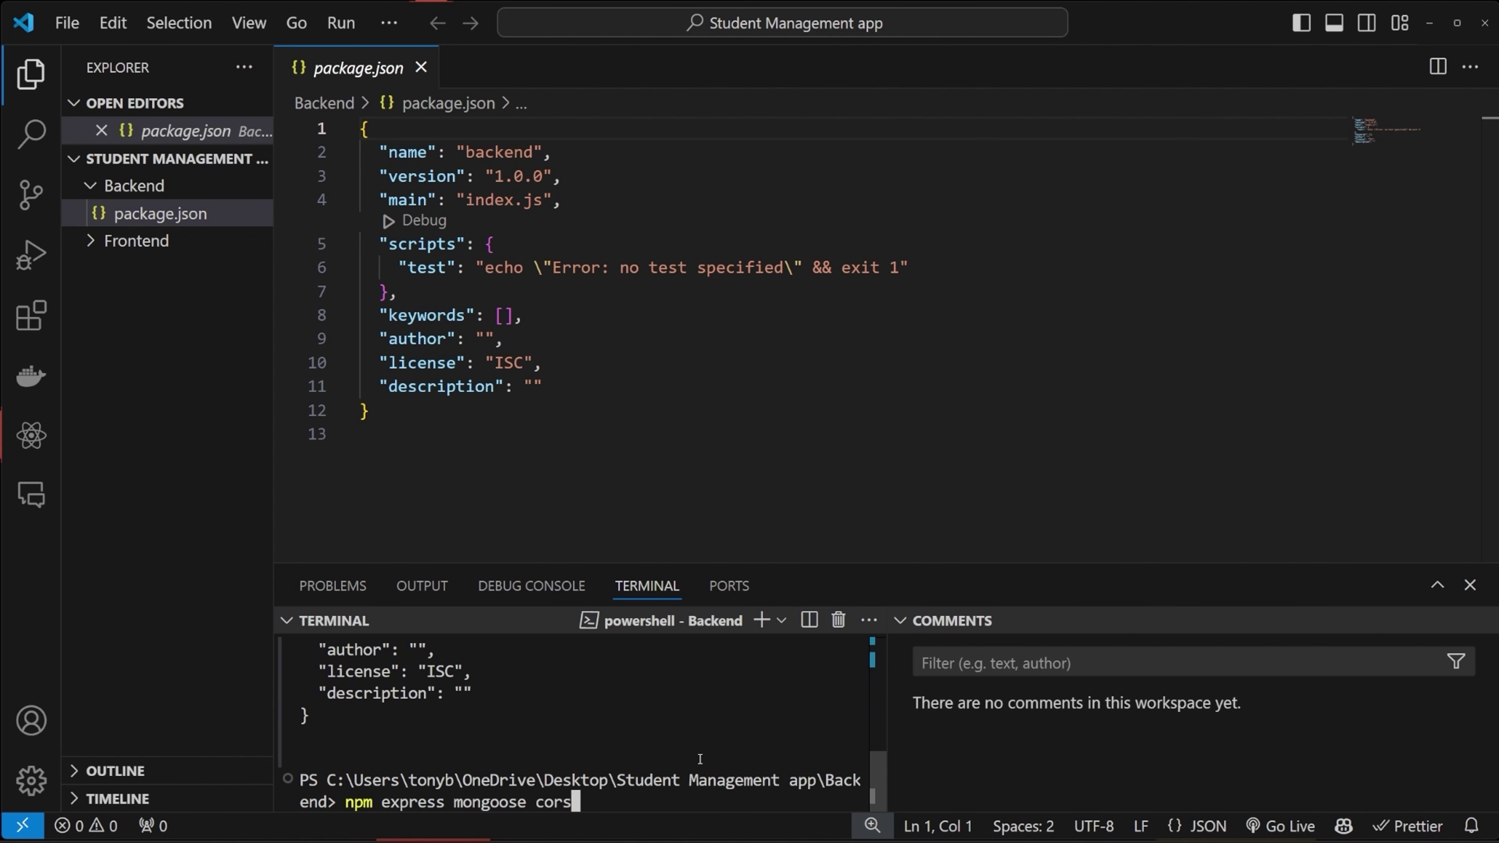